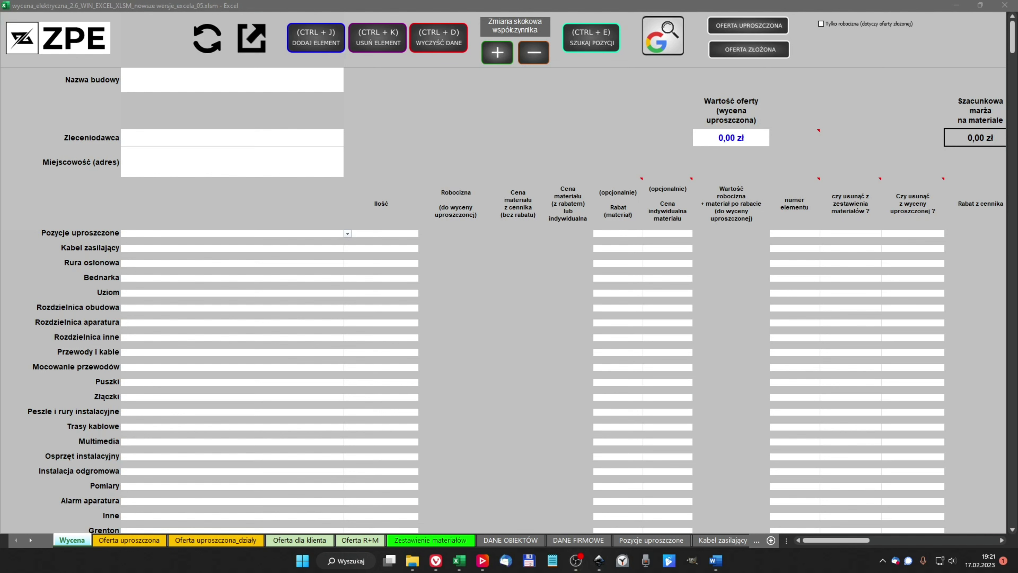
- Find the Uziom row on Wycena, then browse the sheet tabs to Mocowanie przewodów
left_click(715, 560)
left_click(150, 235)
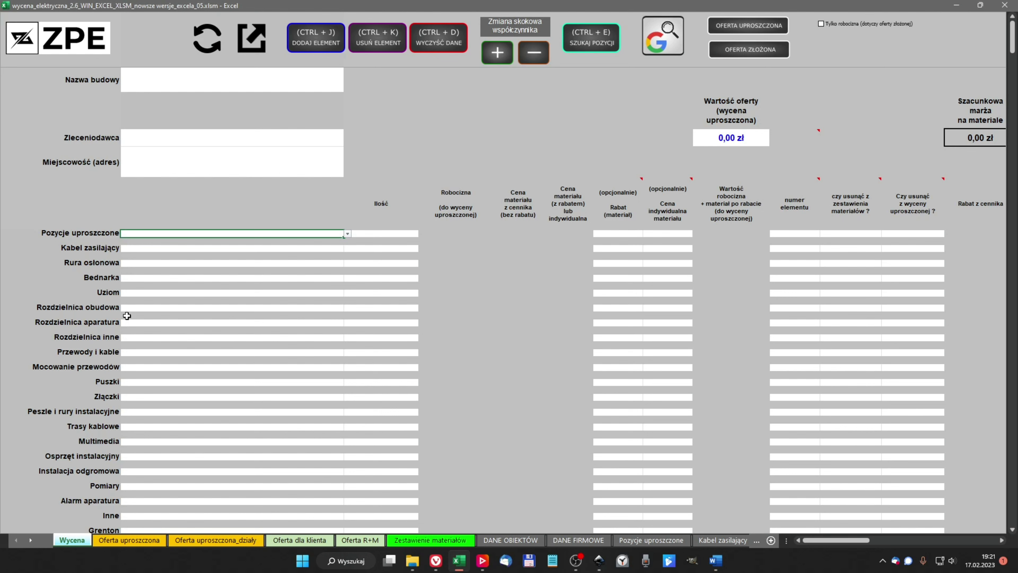
left_click(128, 293)
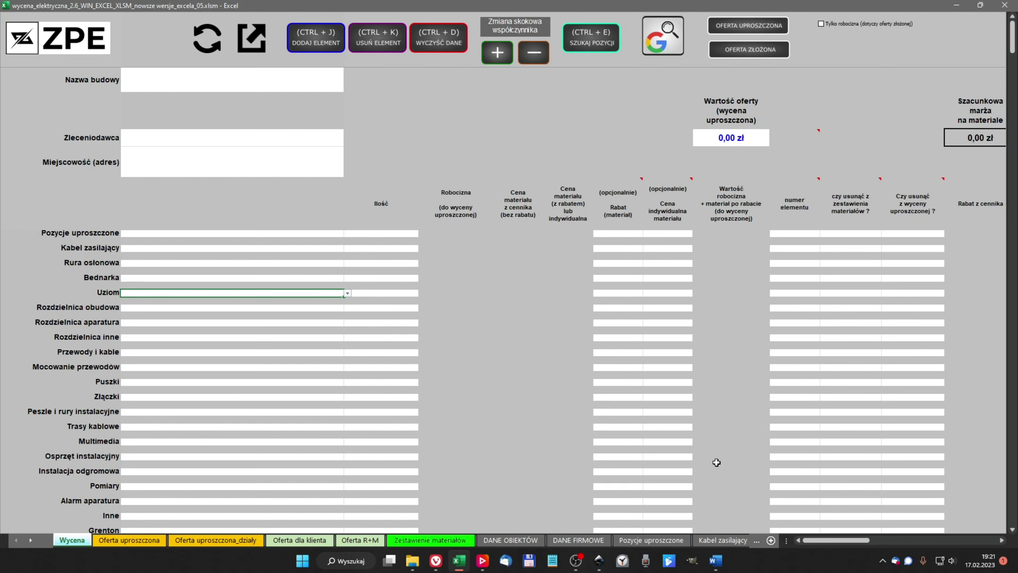
left_click(754, 540)
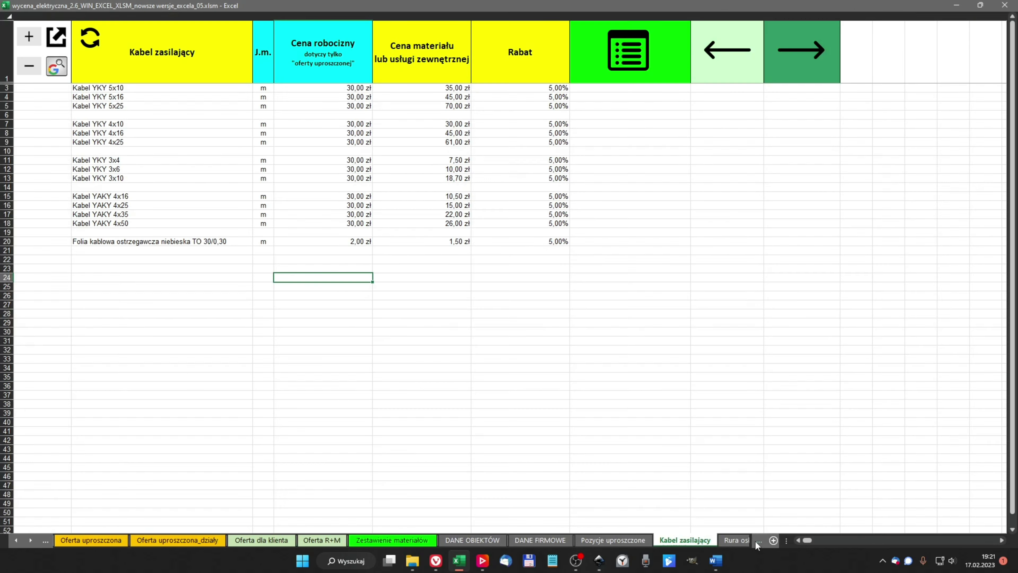
left_click(754, 540)
left_click(754, 540)
left_click(754, 540)
left_click(754, 541)
left_click(755, 540)
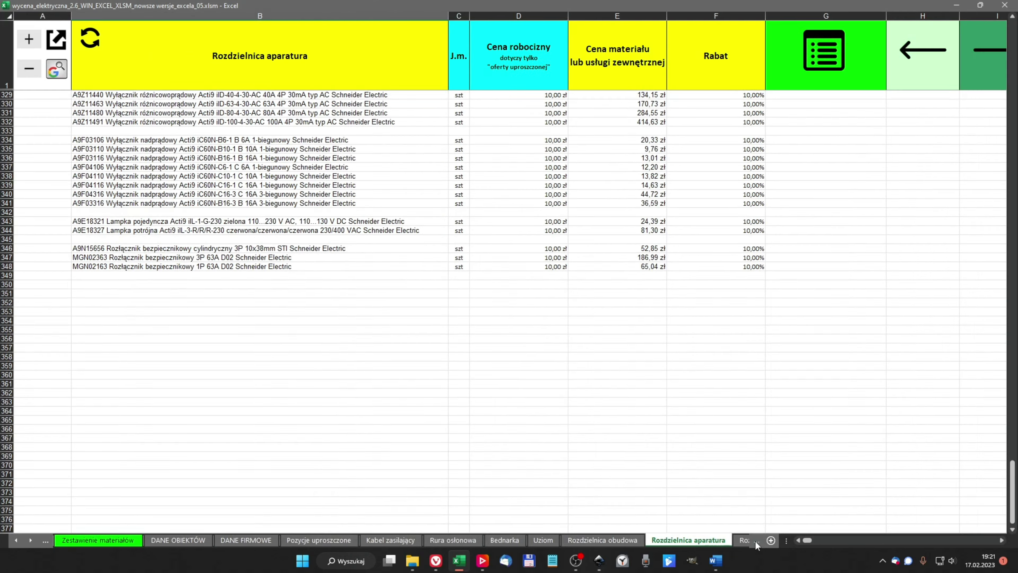
left_click(754, 540)
left_click(755, 540)
left_click(757, 543)
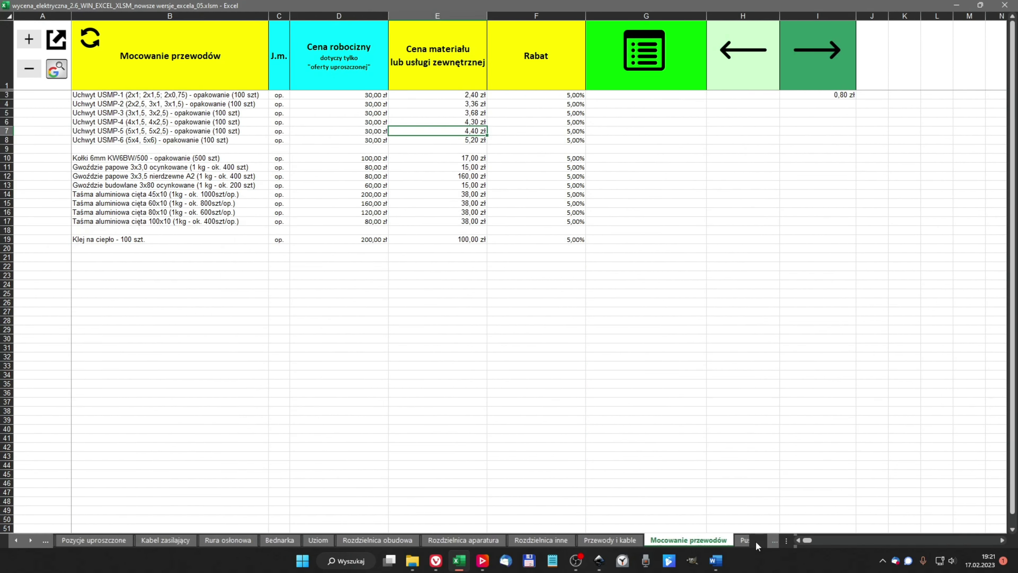
- Drag the Uziom sheet after Mocowanie przewodów and refresh the Wycena row list
left_click(321, 540)
left_click_drag(315, 540, 742, 540)
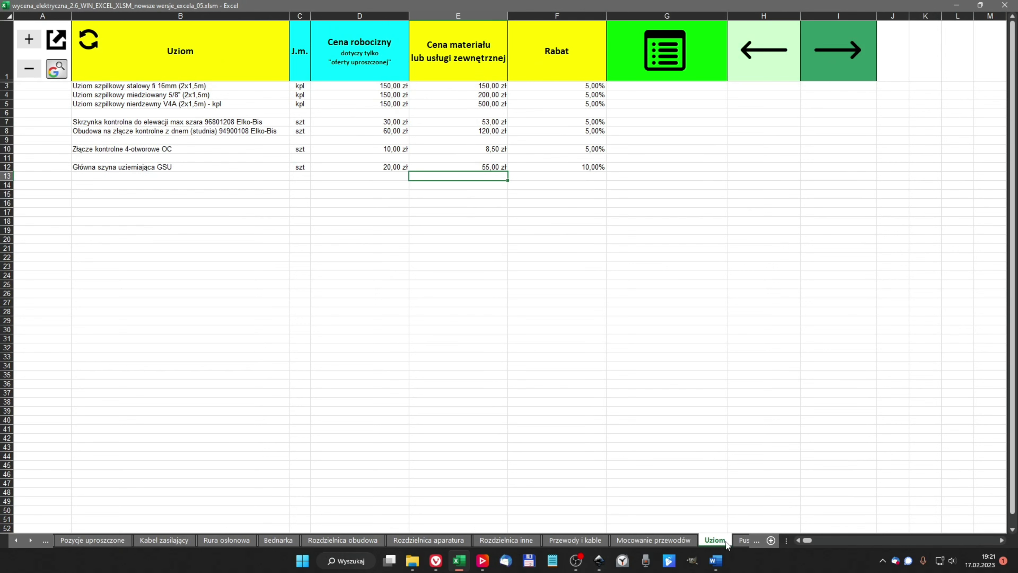
left_click(663, 63)
left_click(210, 46)
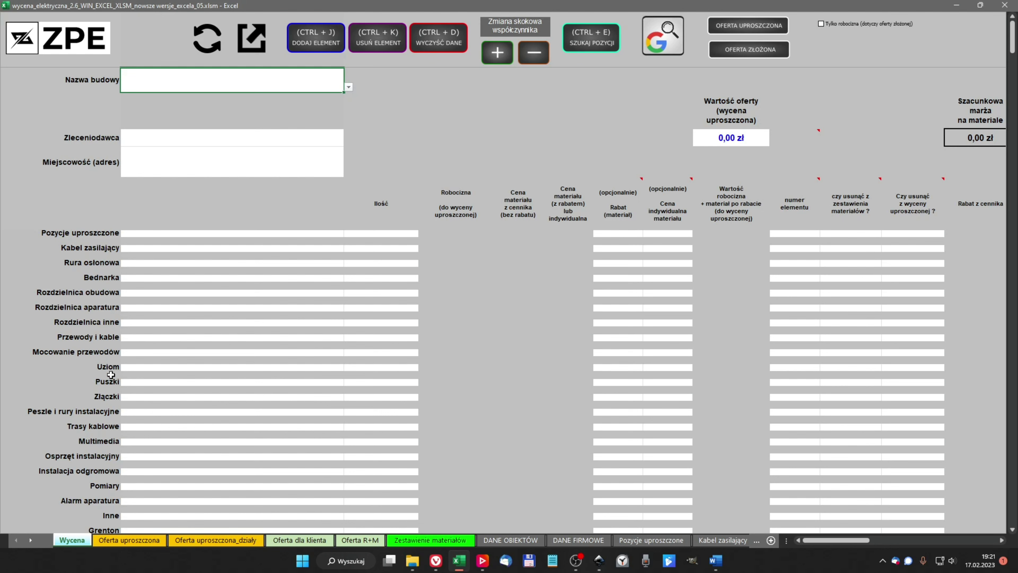
- From its Wycena row, reorder the Uziom sheet to sit before Rozdzielnica obudowa
left_click(133, 367)
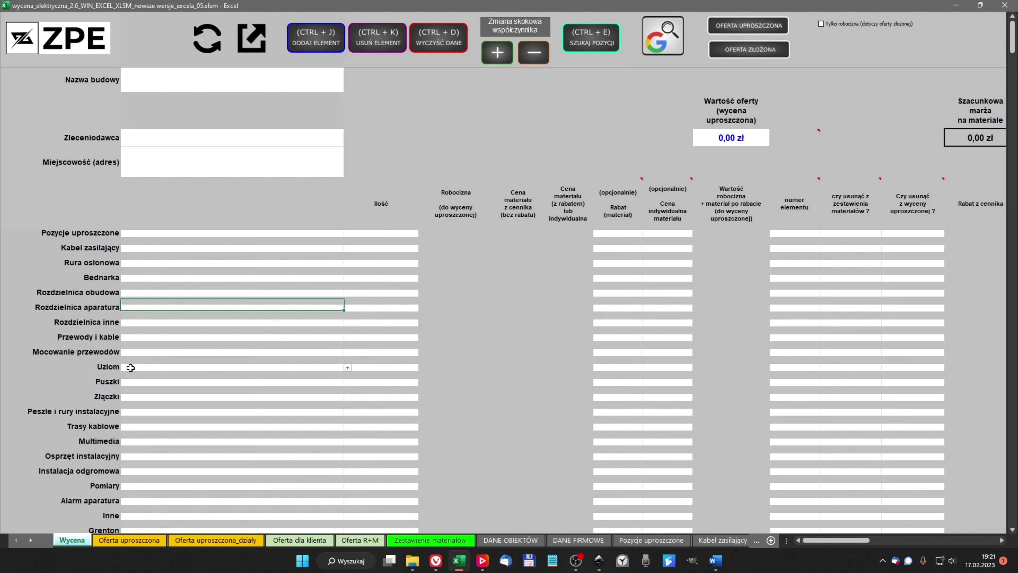
left_click(246, 43)
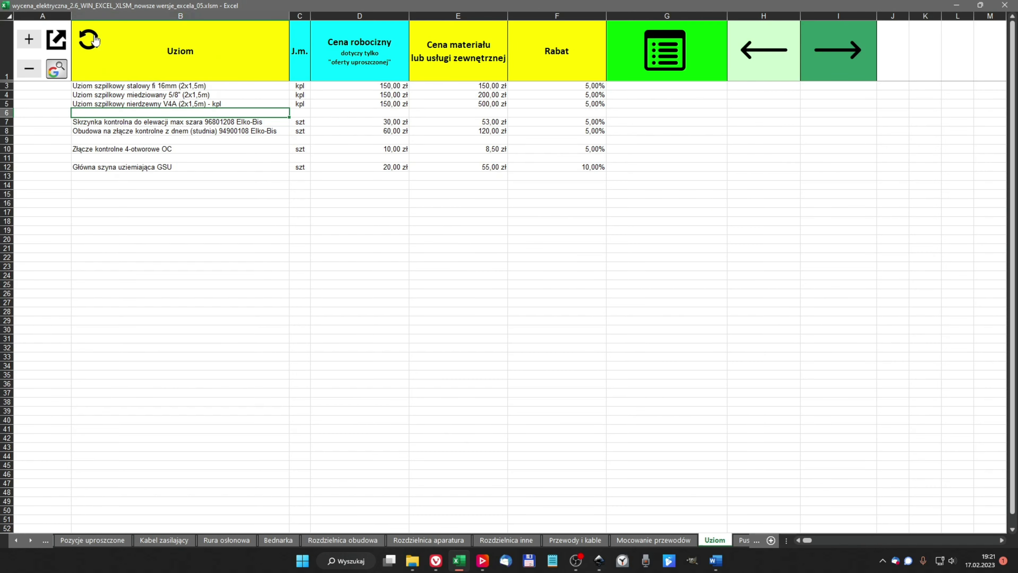
left_click(89, 42)
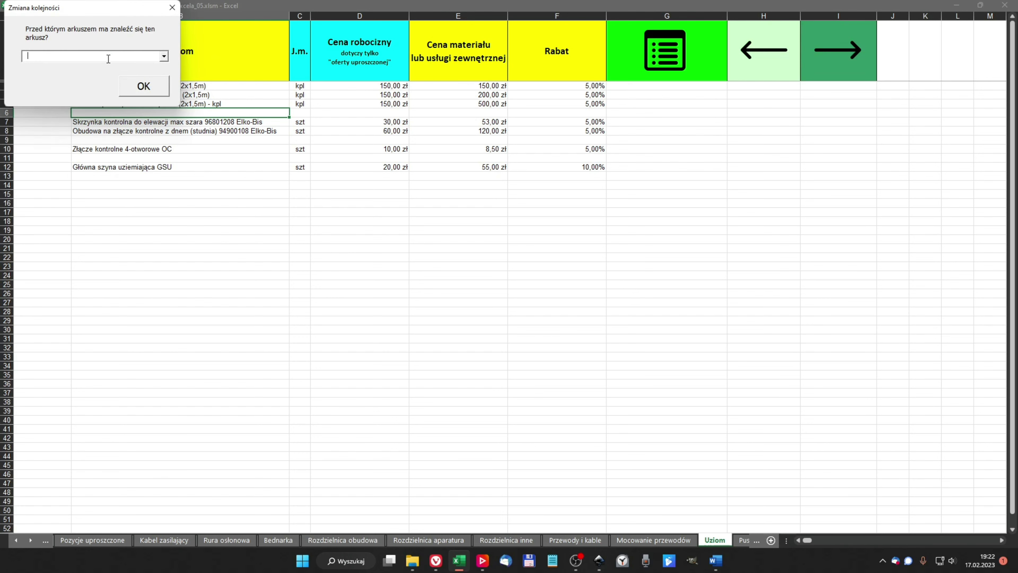
left_click(164, 56)
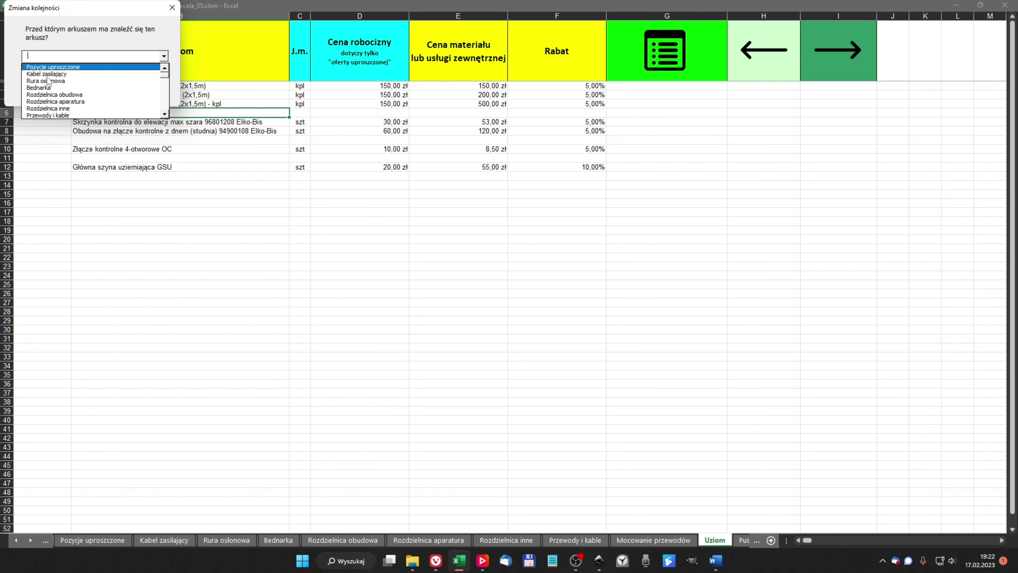
left_click(44, 95)
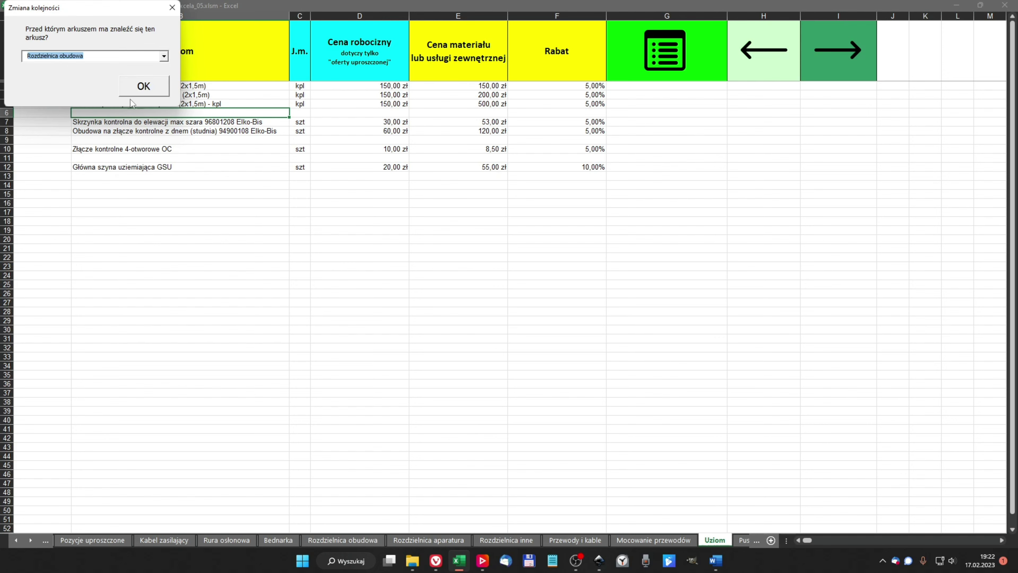
left_click(136, 90)
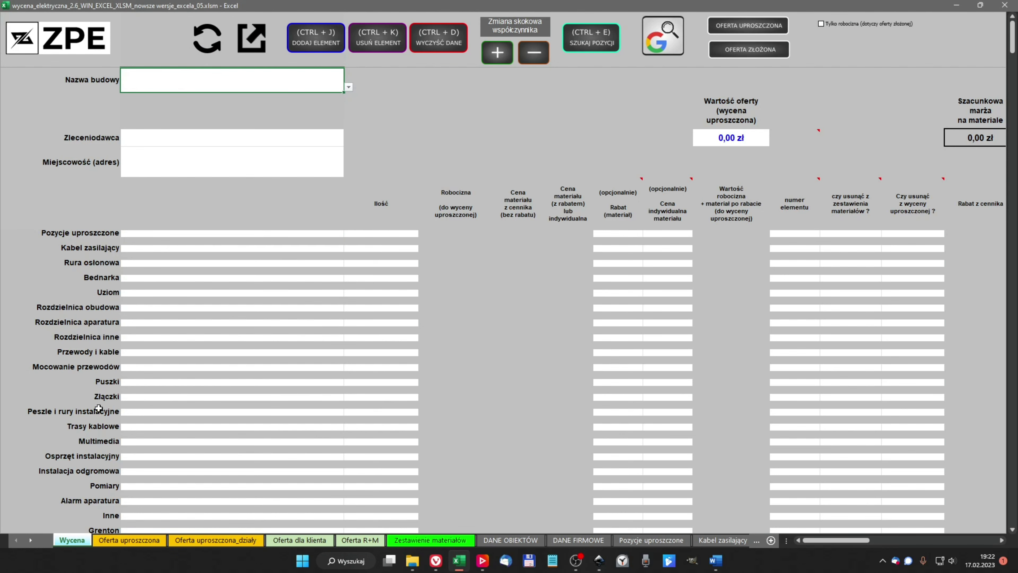
- Move the Grenton sheet before Kabel zasilający, refresh Wycena and check Grenton's item list
scroll(104, 451, "down", 1)
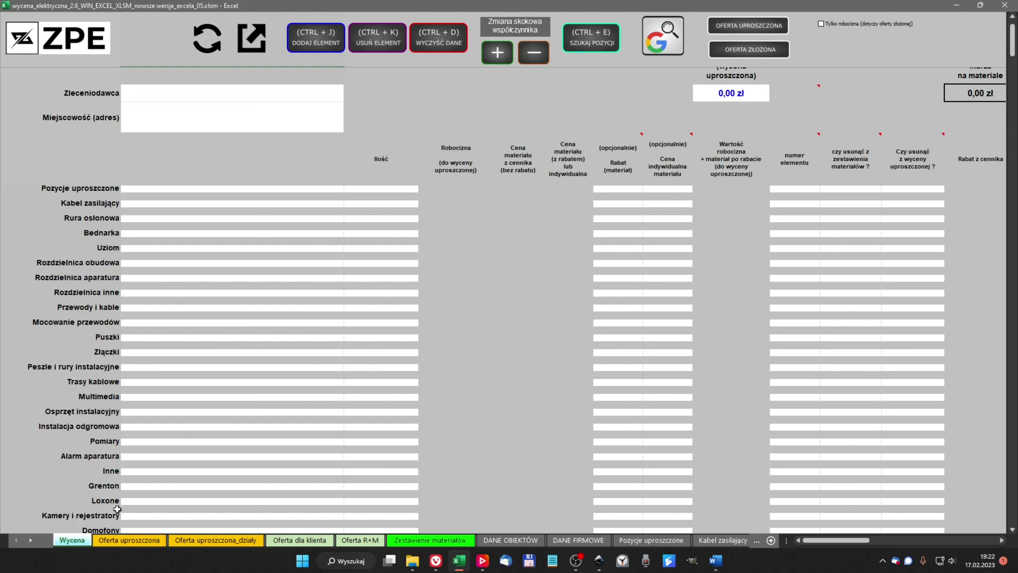
left_click(125, 485)
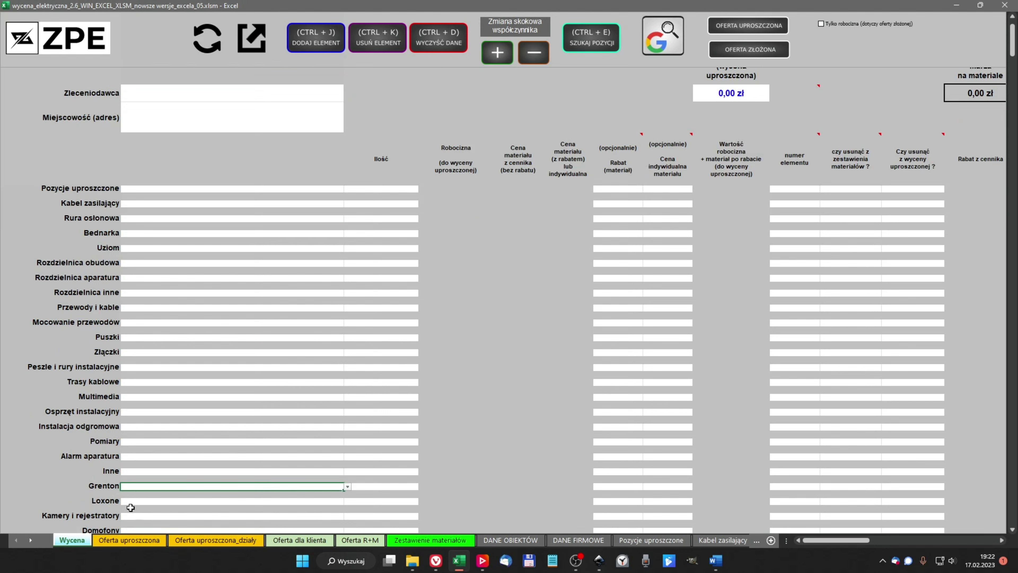
left_click(245, 47)
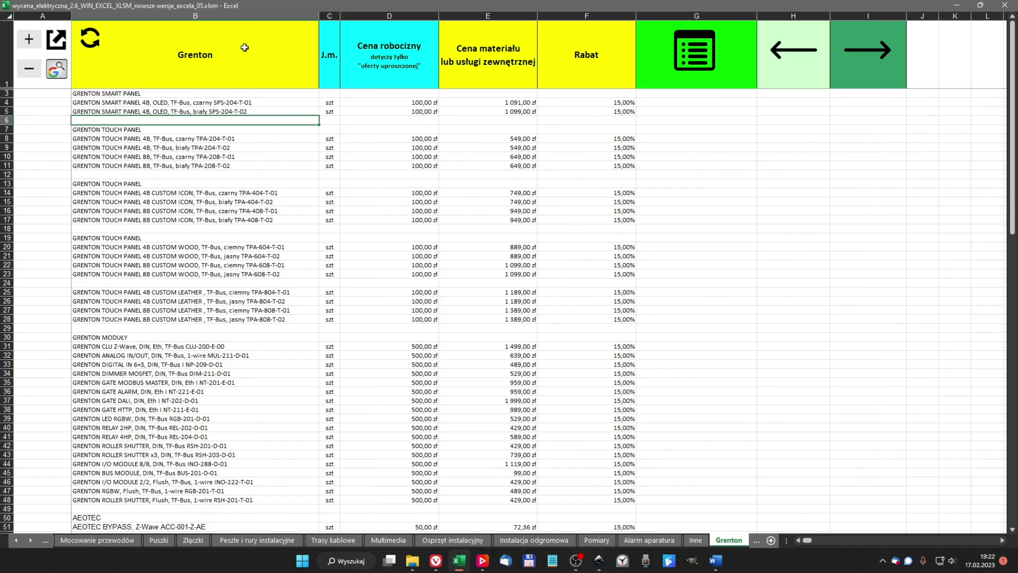
left_click(90, 40)
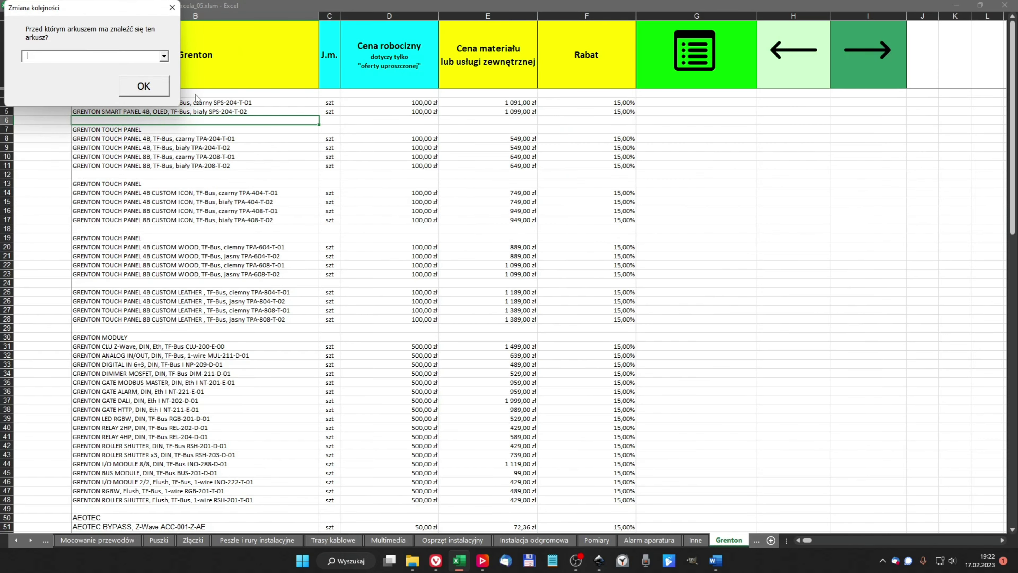
left_click(164, 56)
left_click(91, 74)
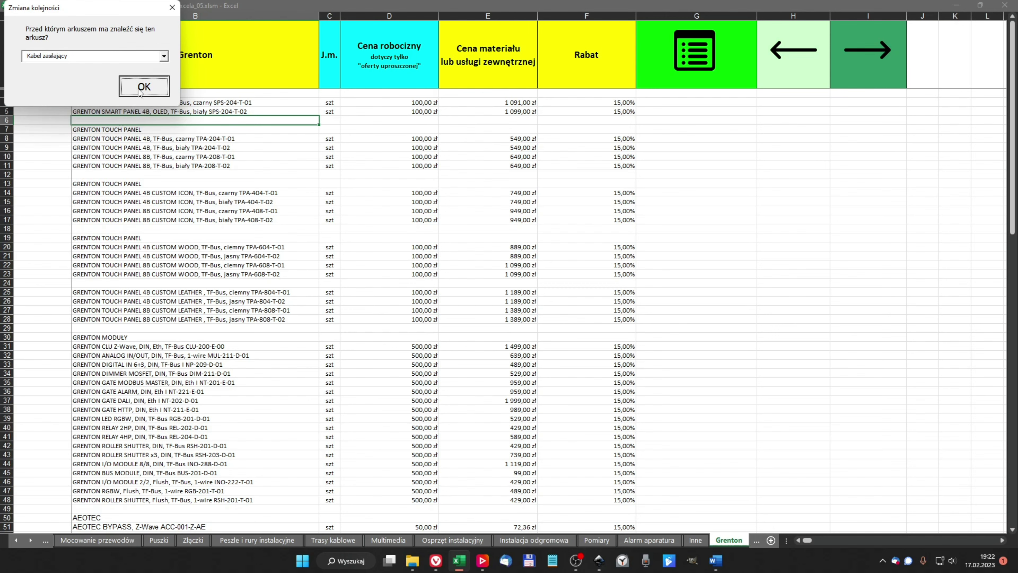
left_click(141, 86)
left_click(699, 50)
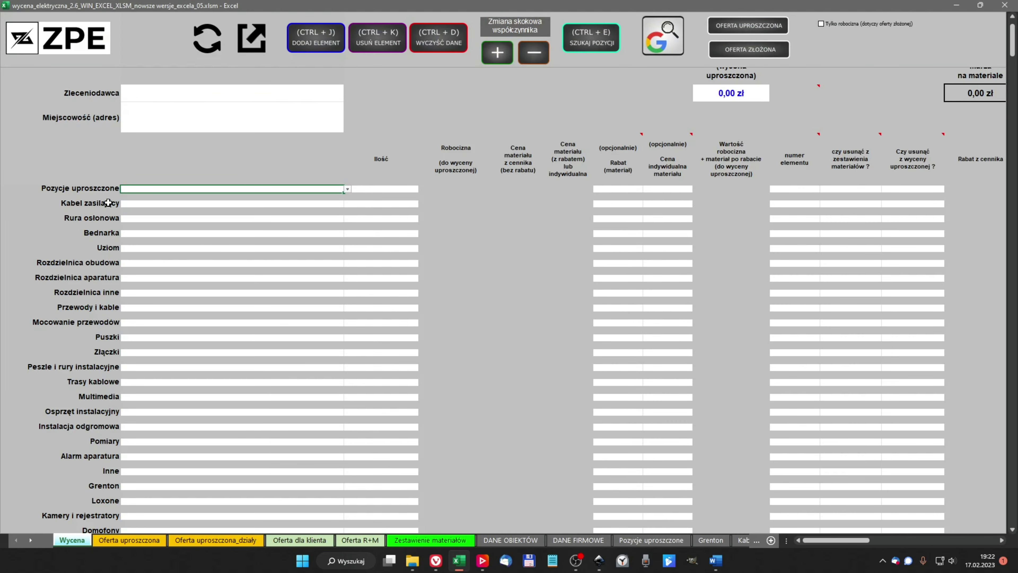
left_click(218, 49)
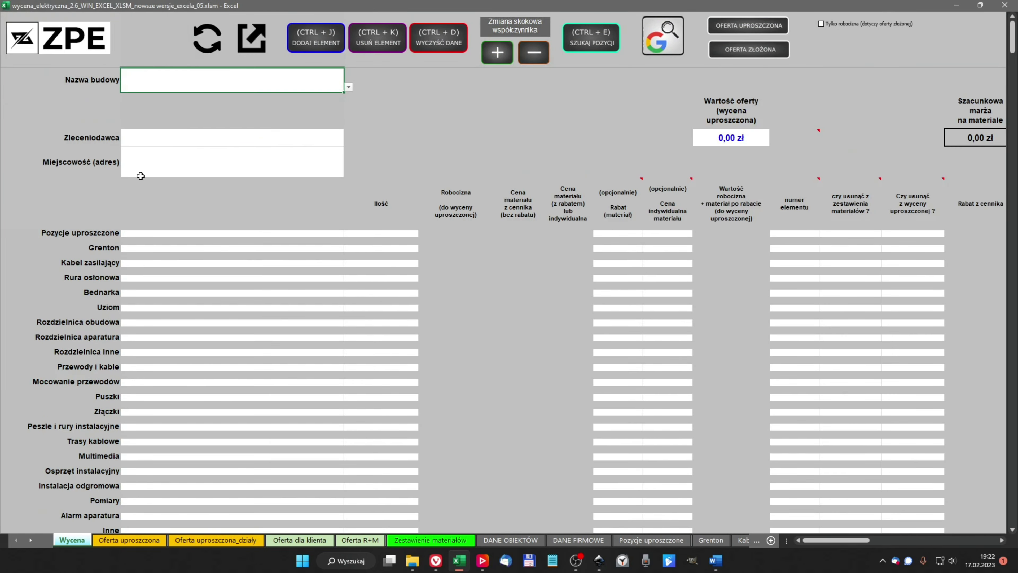
left_click(142, 246)
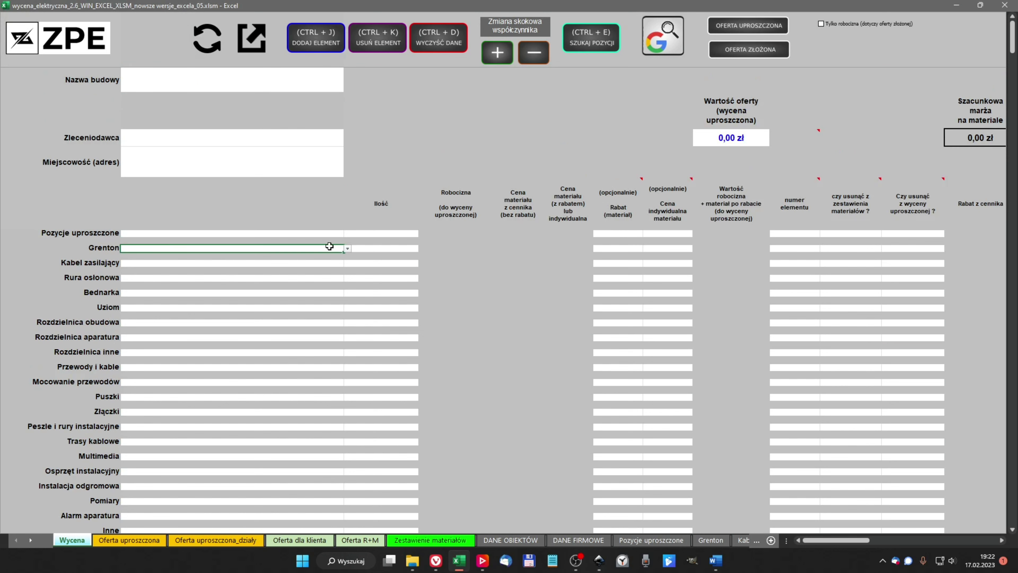
left_click(348, 248)
key("Escape")
- Move the Grenton sheet before Loxone so its Wycena row follows Inne
left_click(209, 52)
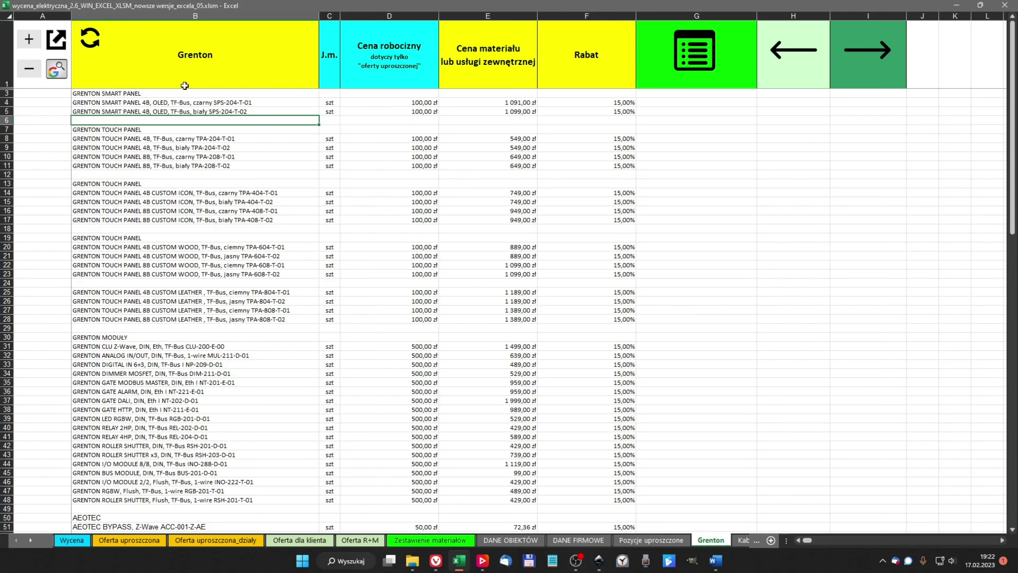
left_click(91, 44)
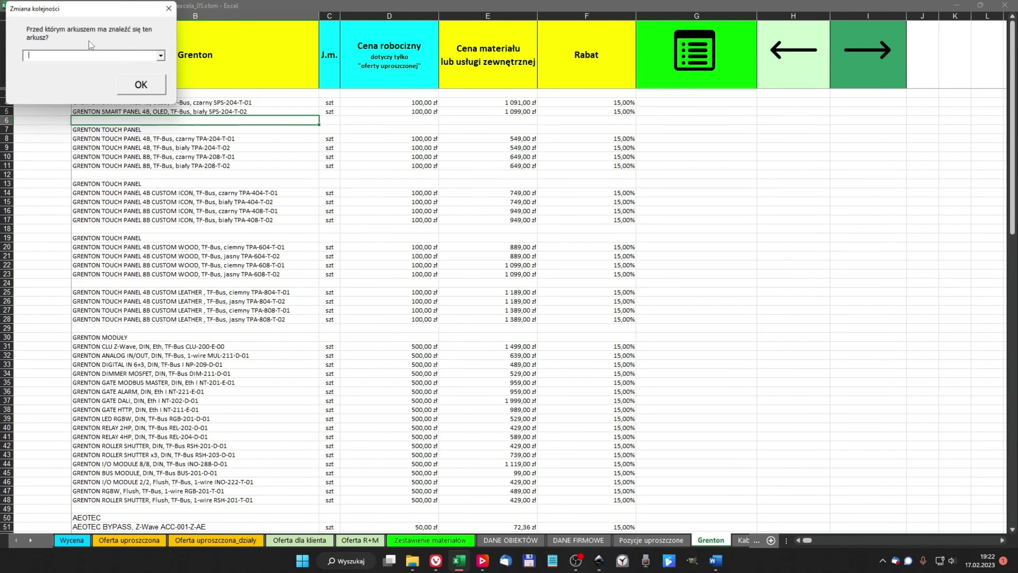
left_click(160, 56)
left_click_drag(167, 81, 168, 90)
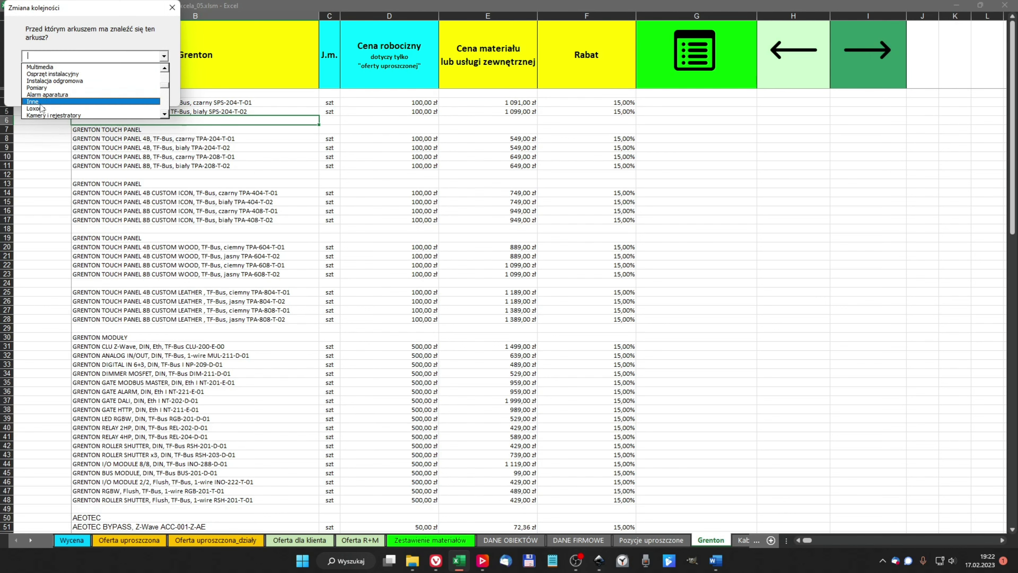
left_click(44, 109)
left_click(143, 86)
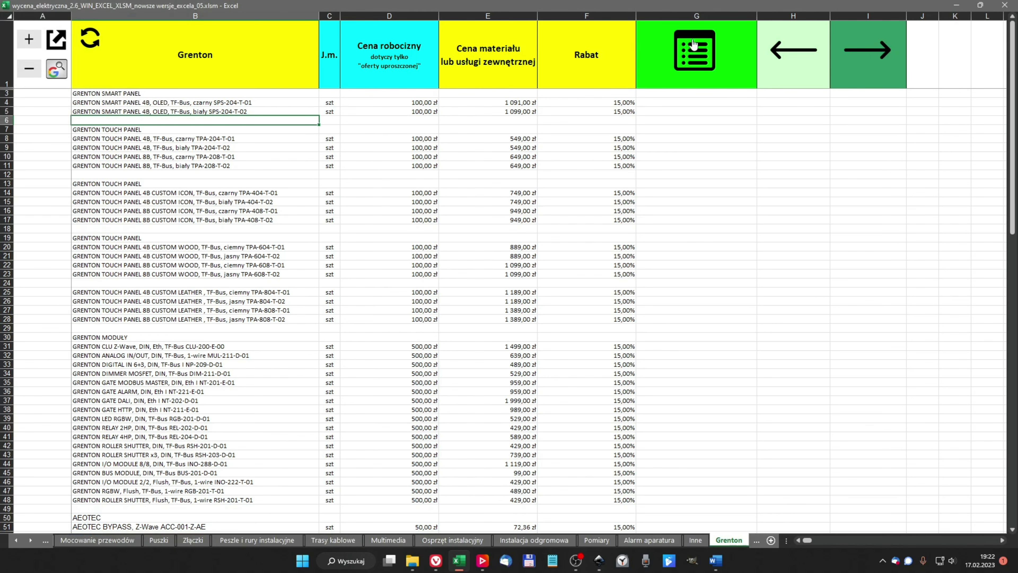
left_click(678, 54)
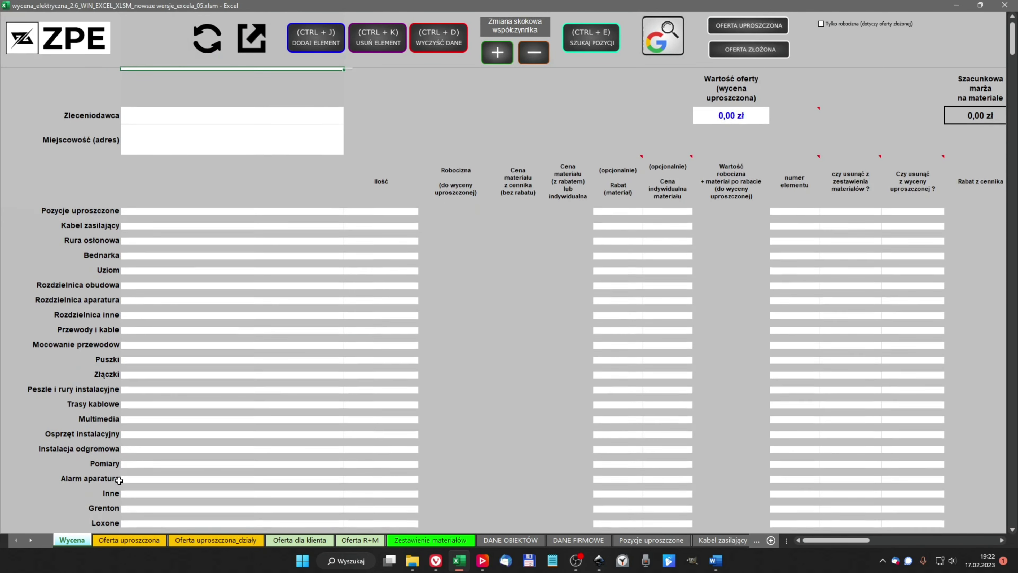
left_click(126, 506)
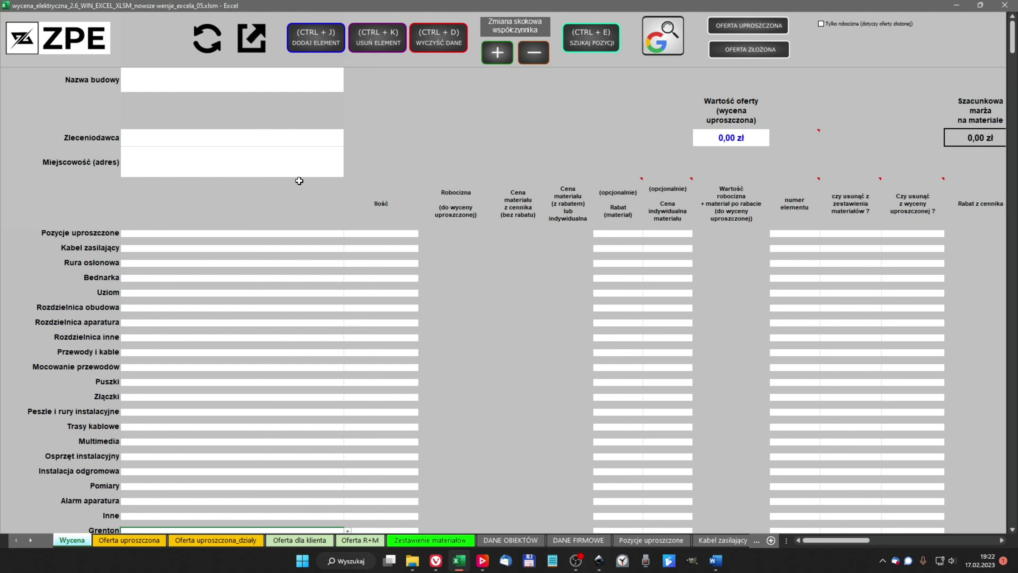
- Put 15 of Rura DVR 75 (tzw. AROT) / ORK in the Rura osłonowa row
left_click(156, 235)
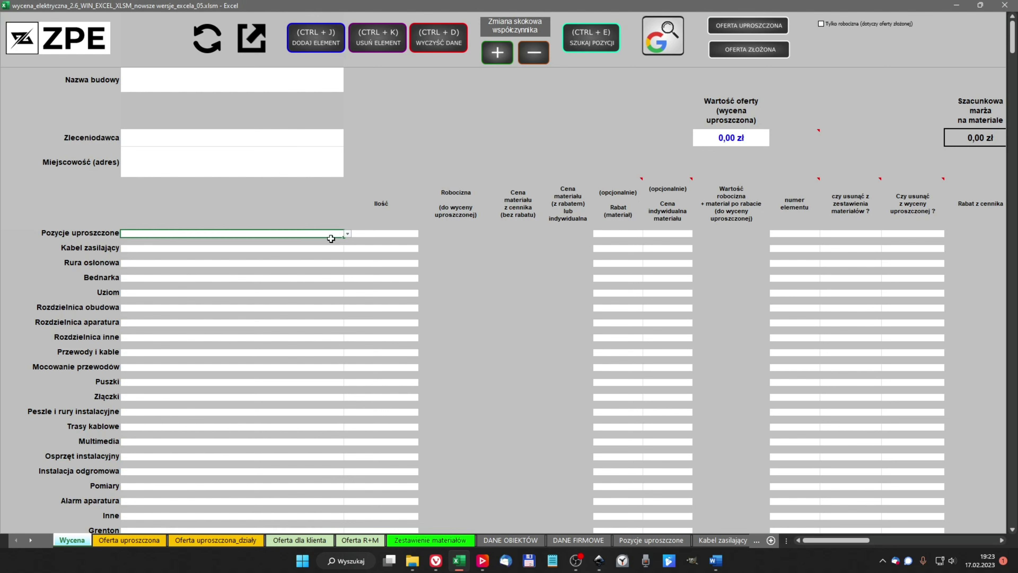
left_click(154, 262)
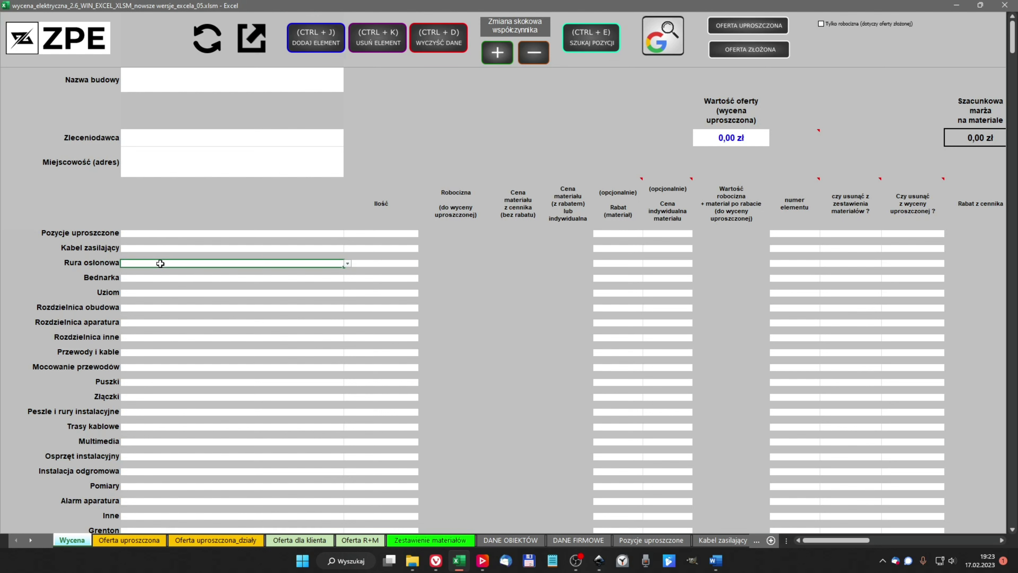
left_click(347, 263)
left_click(223, 282)
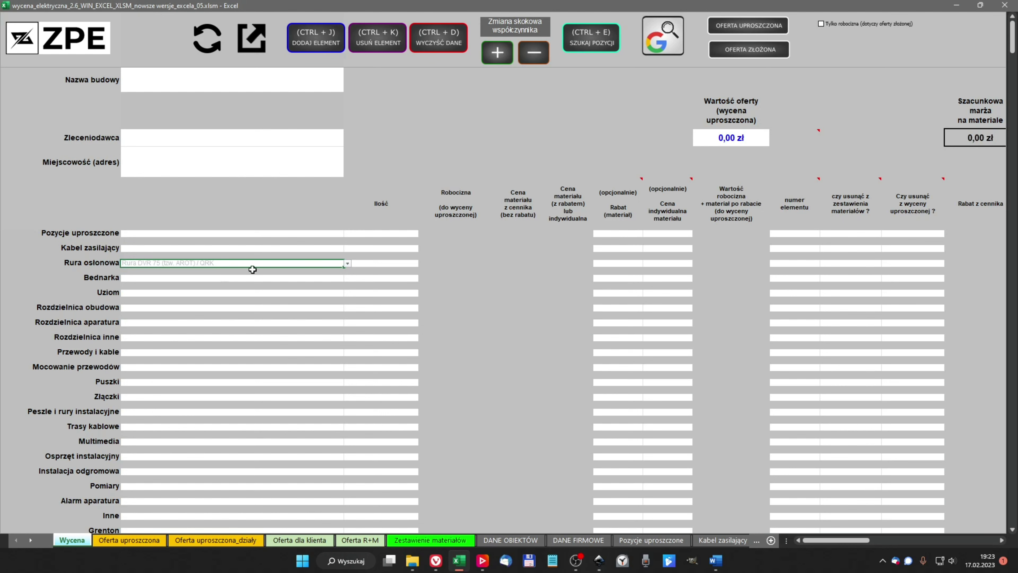
left_click(377, 264)
type("15")
key("Return")
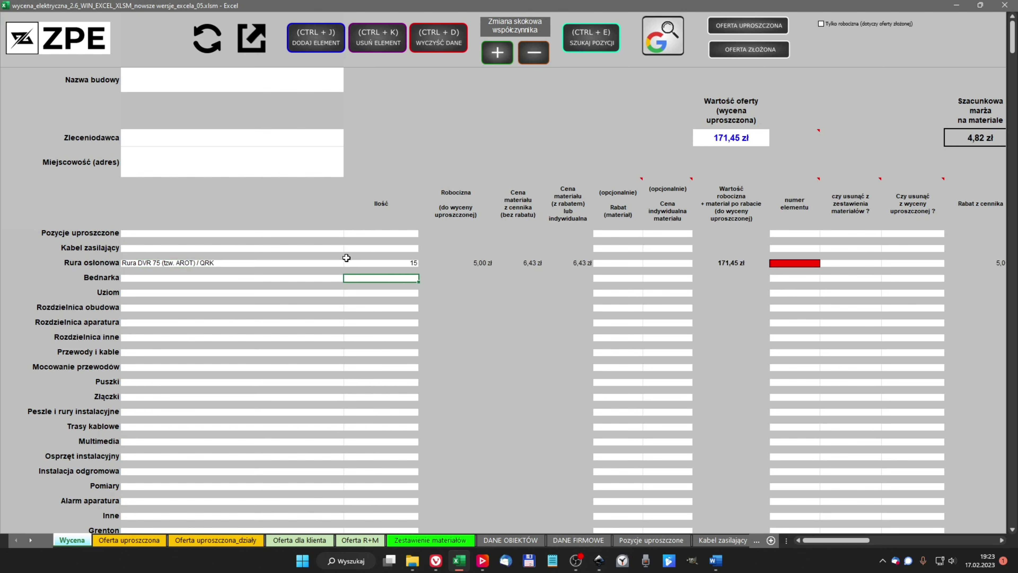
left_click(332, 263)
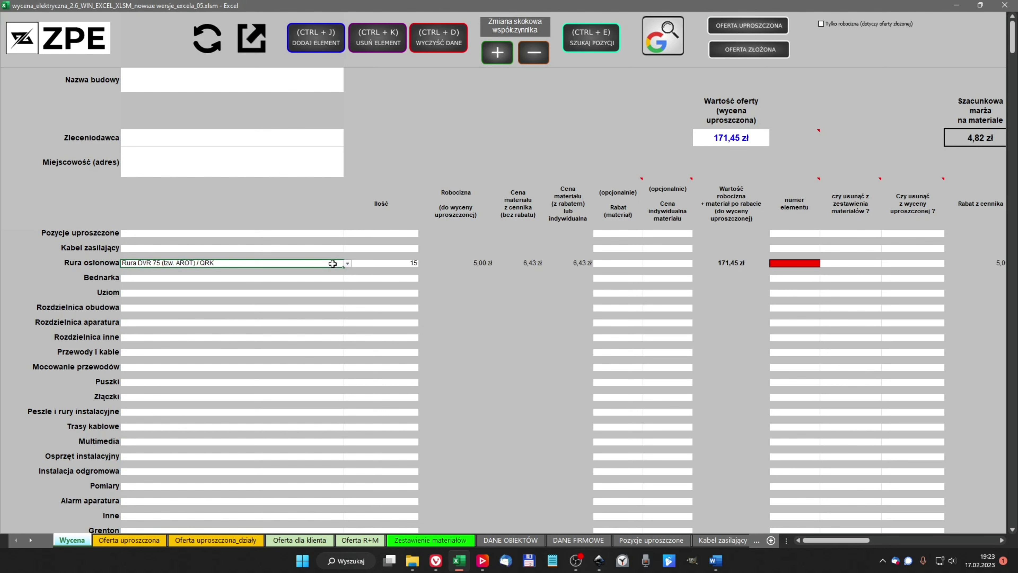
- Duplicate the Rura osłonowa row with DODAJ ELEMENT, adding one row at a time
left_click(317, 41)
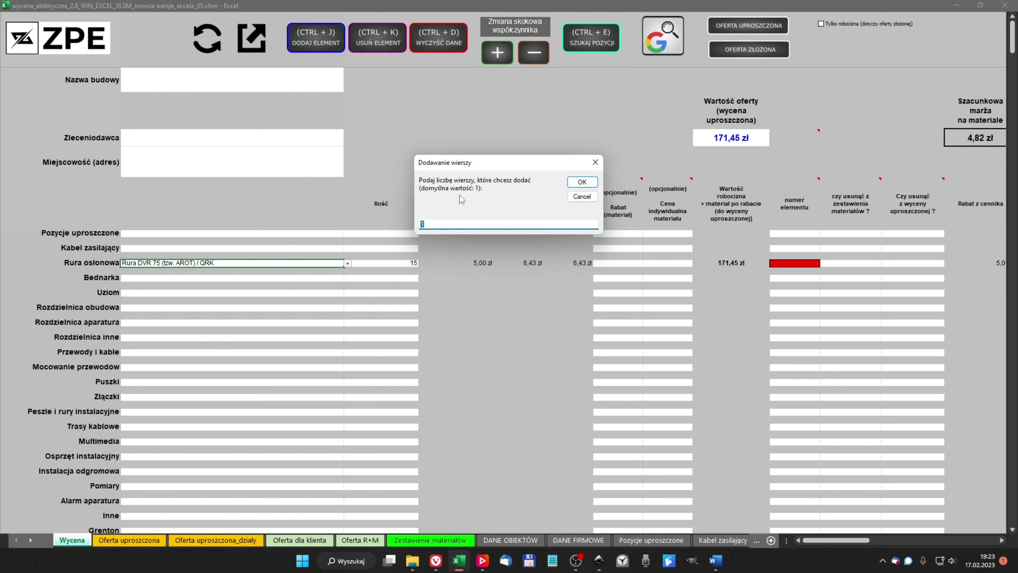
left_click(593, 185)
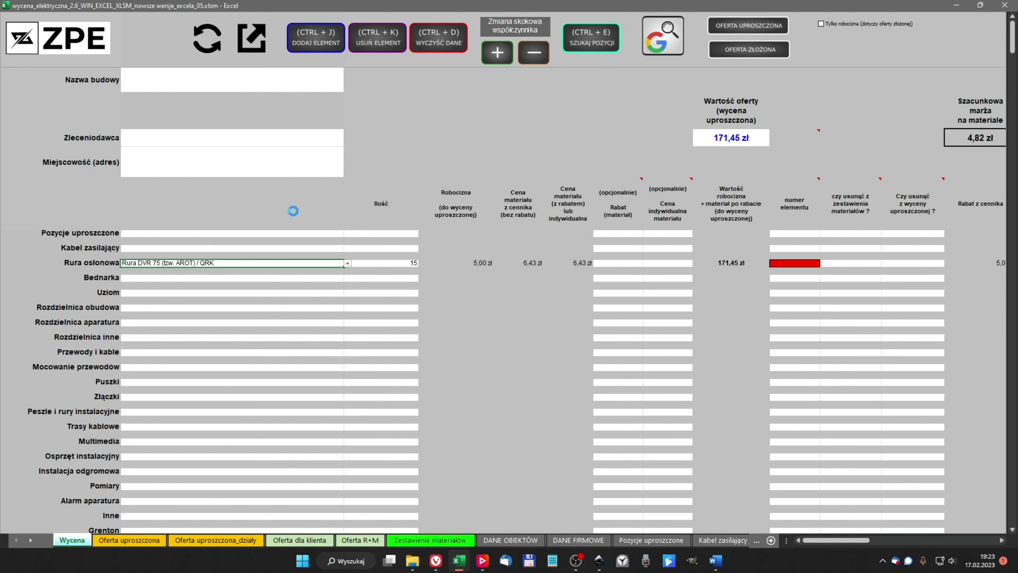
left_click(314, 37)
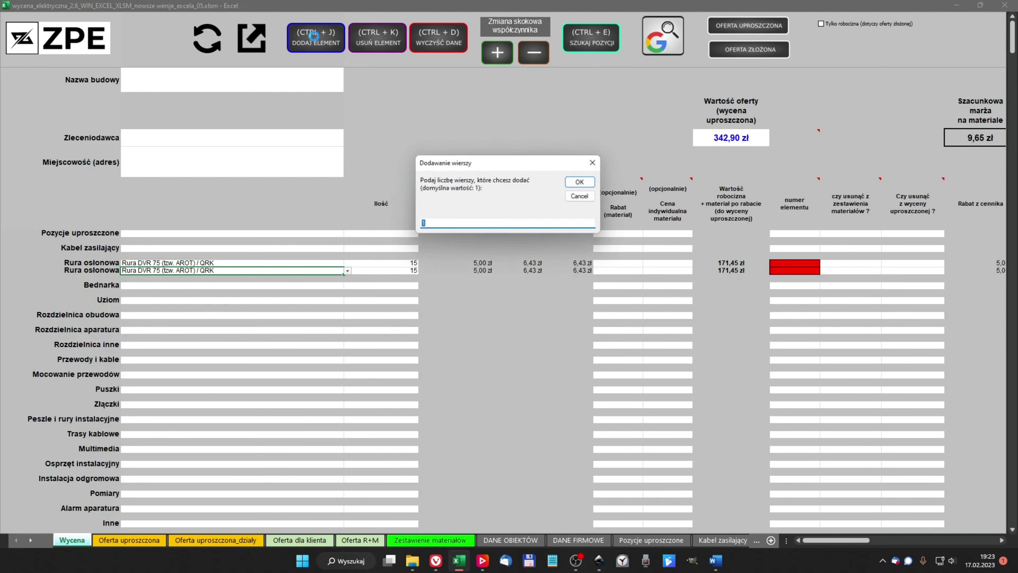
key("Escape")
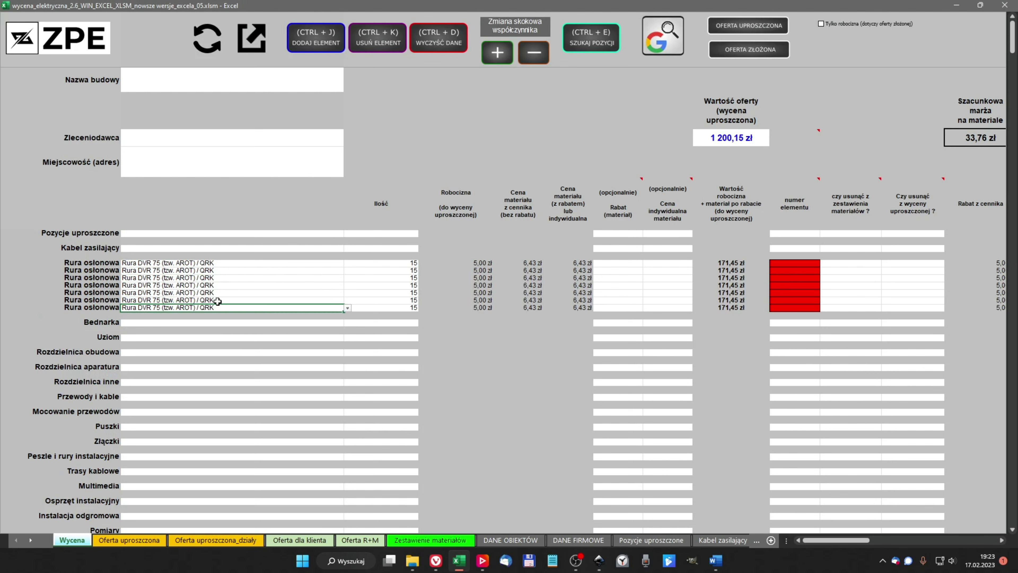
- Delete the duplicated Rura osłonowa rows and clear the remaining item and quantity
left_click(376, 32)
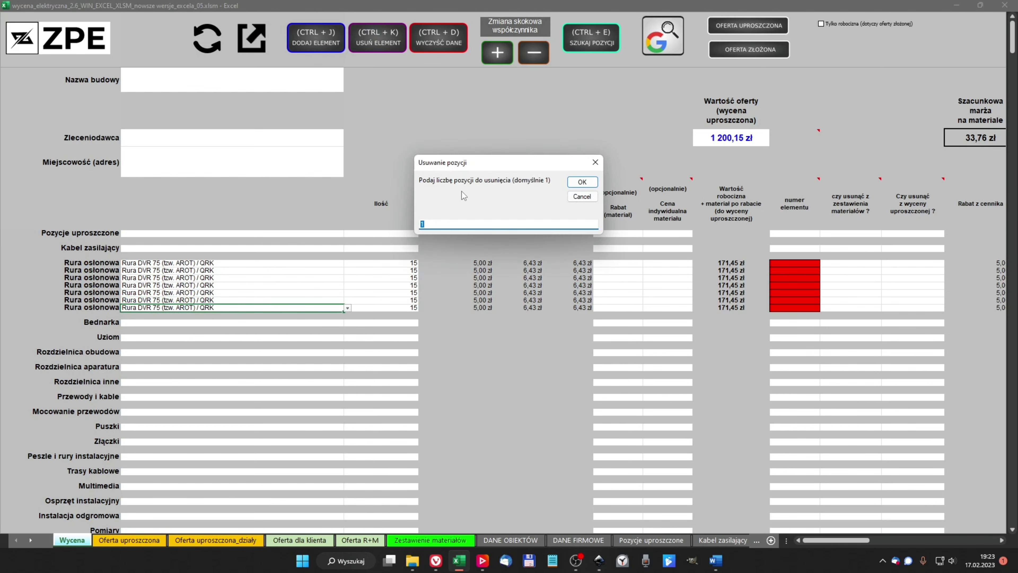
key("Return")
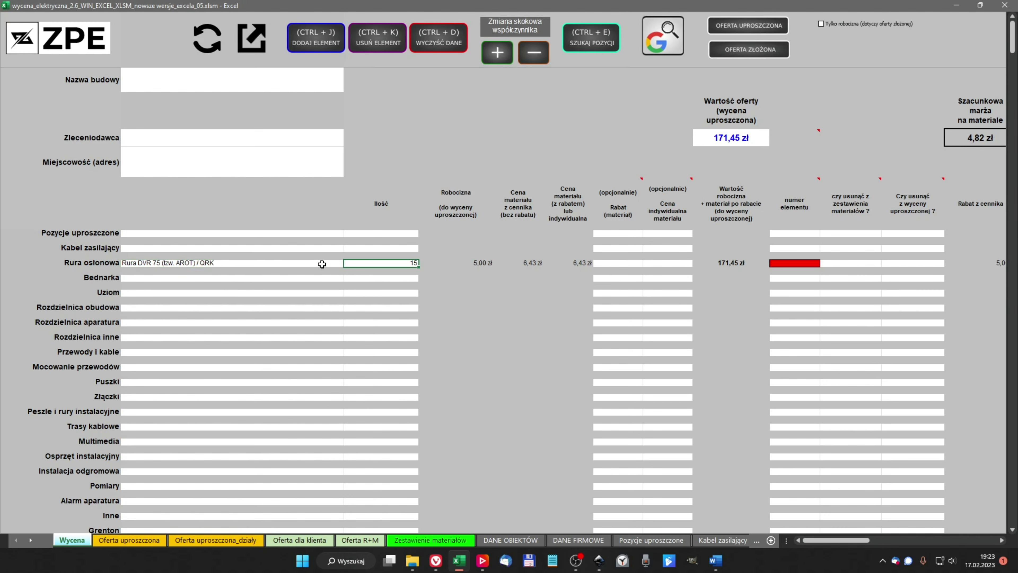
left_click_drag(322, 264, 361, 262)
key("Delete")
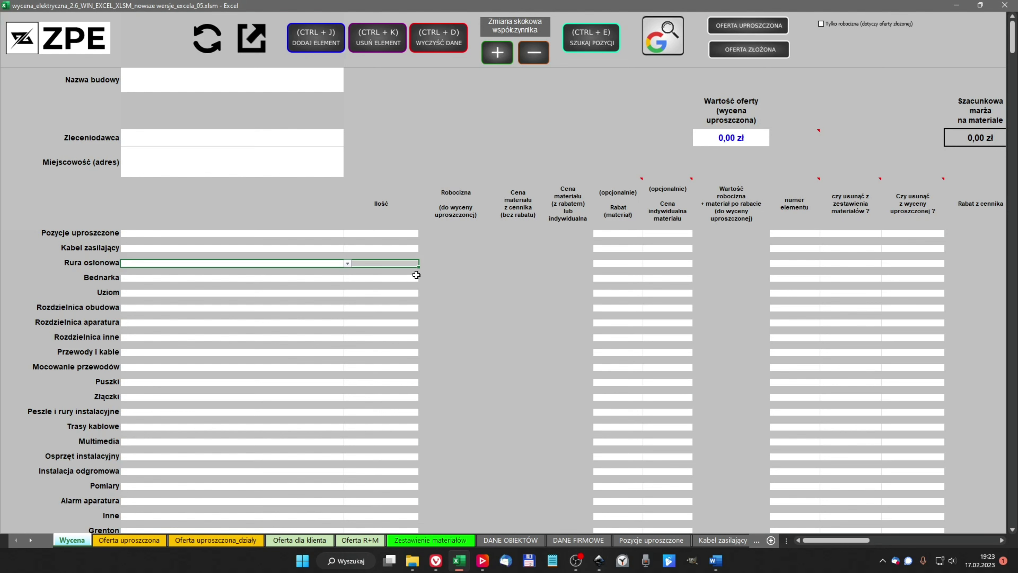
left_click(125, 281)
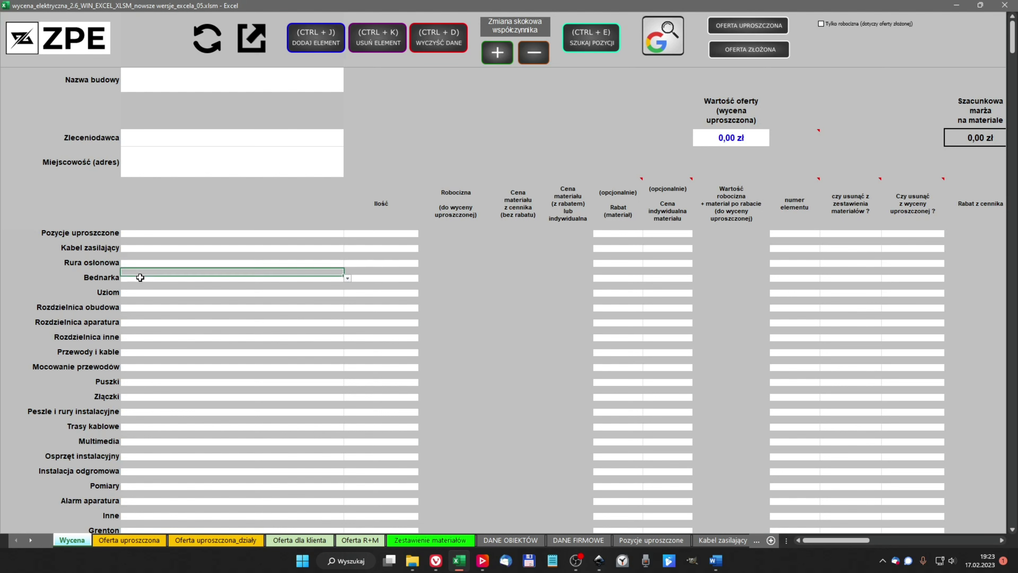
- Search 'schneider' with Ctrl+E and insert A9S65192 Acti9 iSW-125-1 125A into Rozdzielnica aparatura
left_click(143, 322)
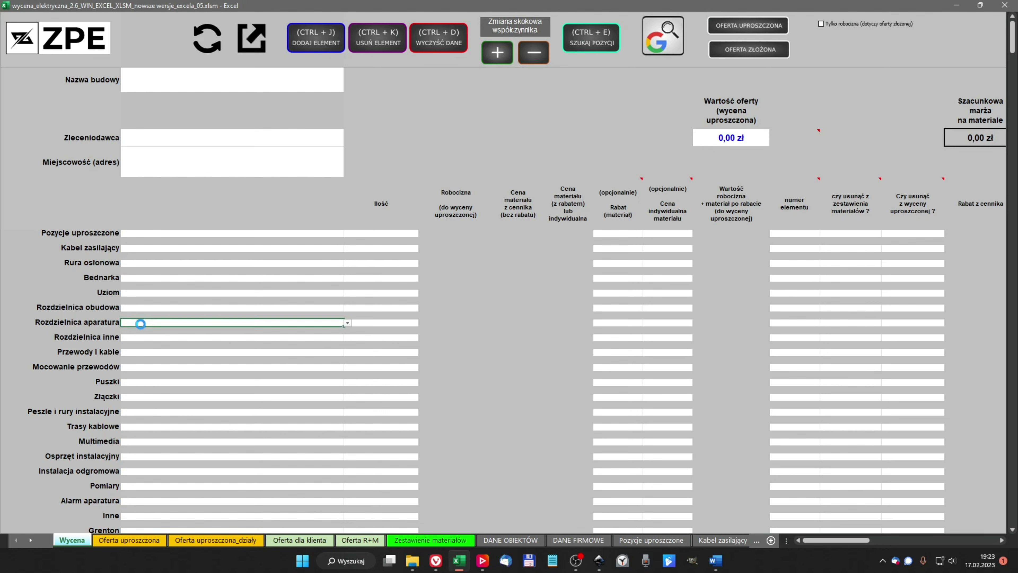
left_click(347, 323)
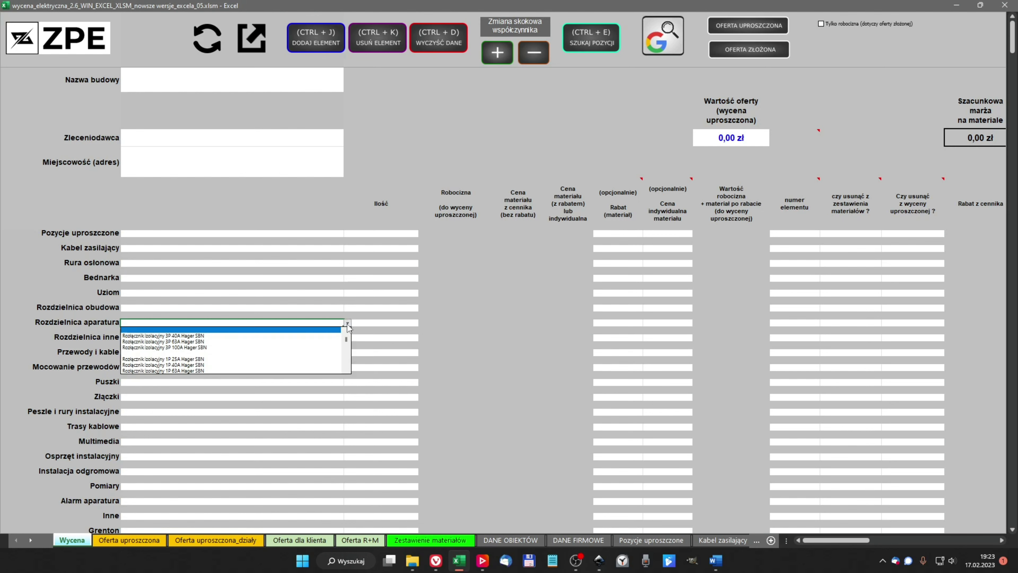
left_click(222, 328)
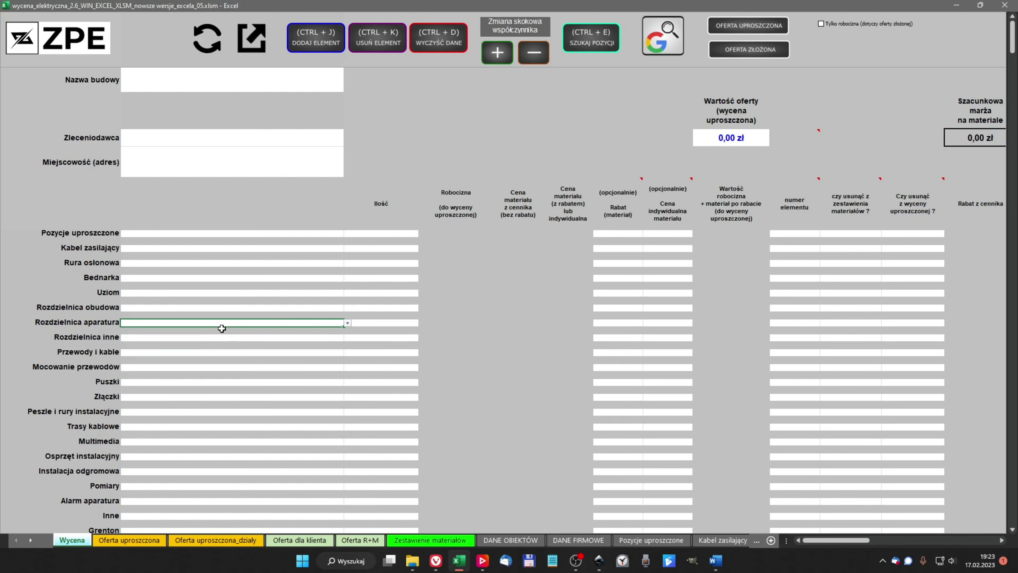
key("ctrl+e")
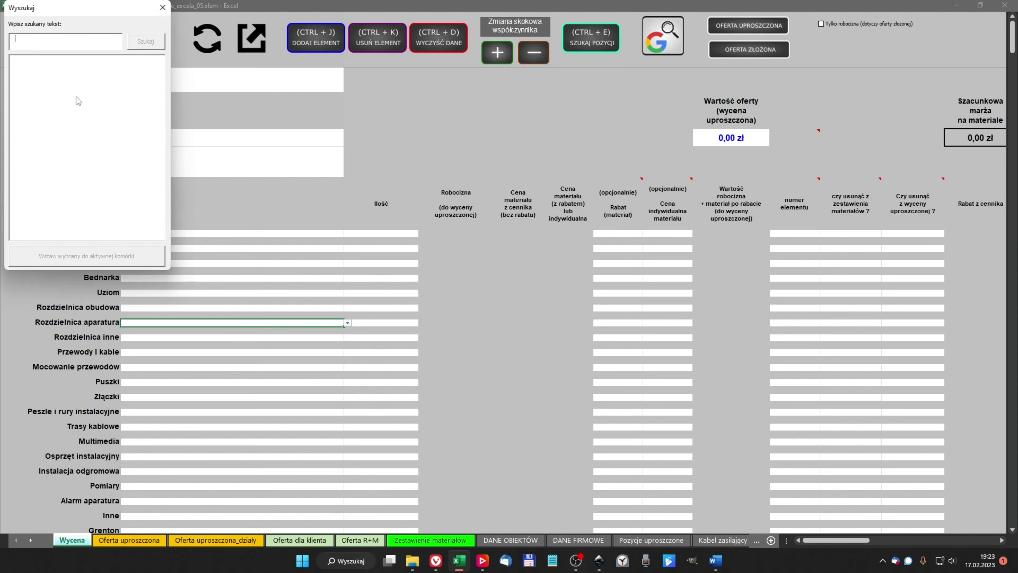
type("schneider")
key("Tab")
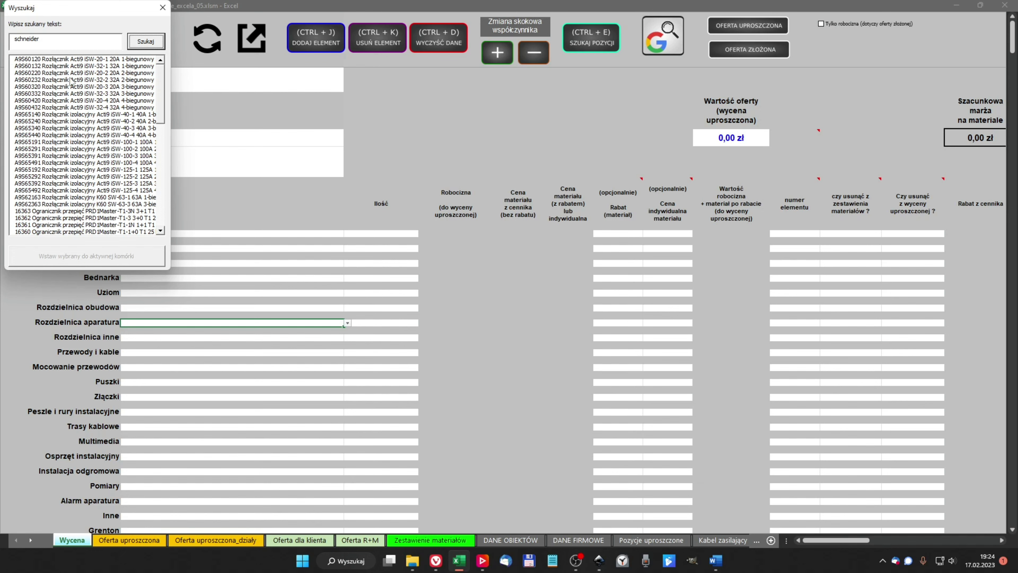
left_click_drag(160, 84, 162, 105)
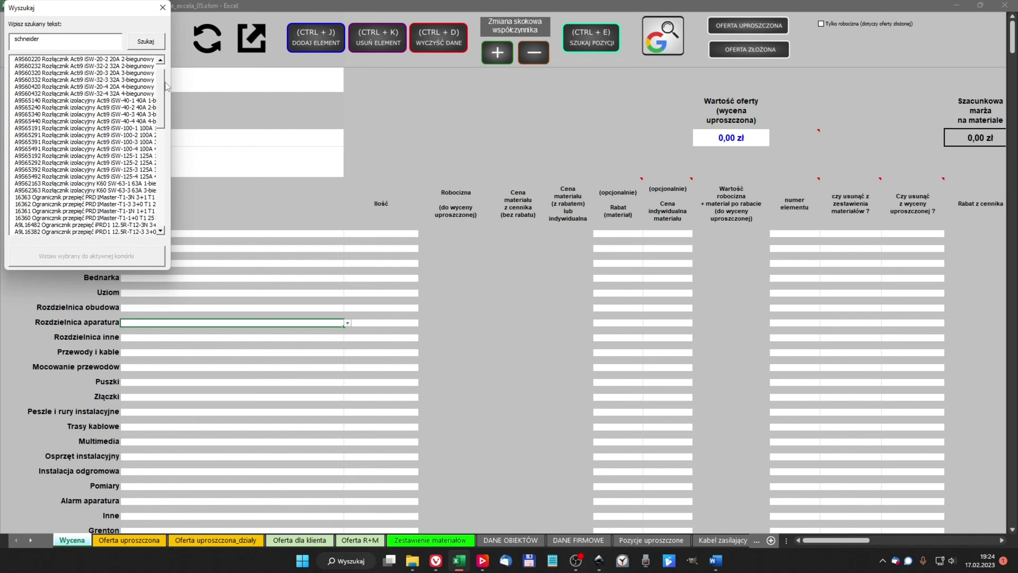
scroll(162, 105, "up", 2)
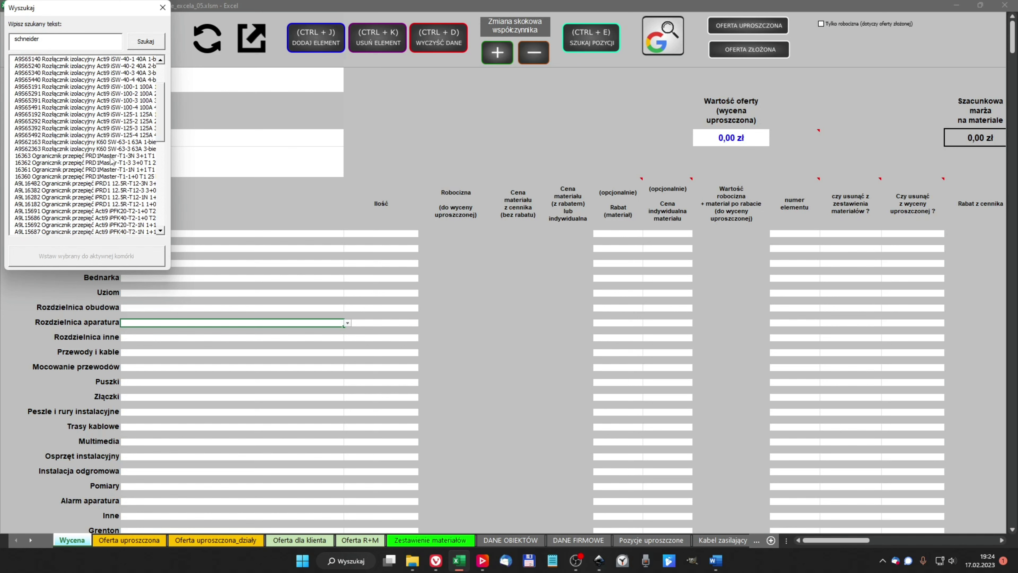
left_click(112, 117)
left_click(101, 257)
left_click(368, 322)
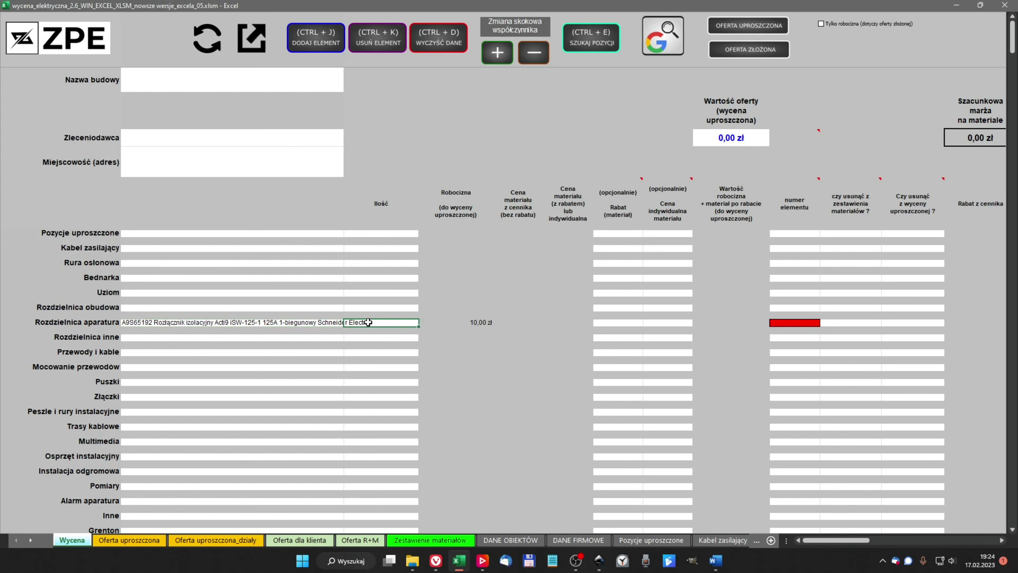
left_click(313, 323)
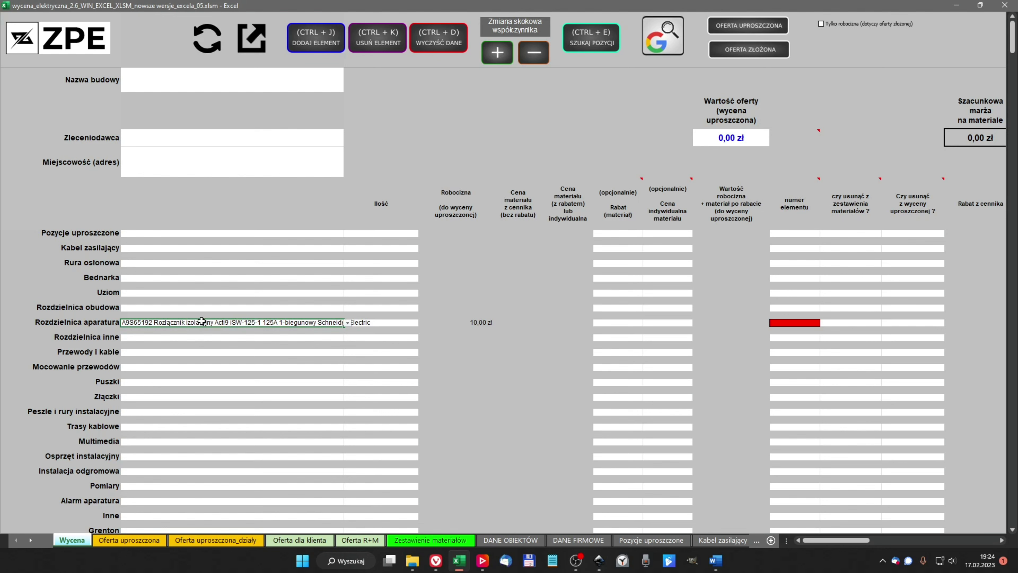
left_click(250, 39)
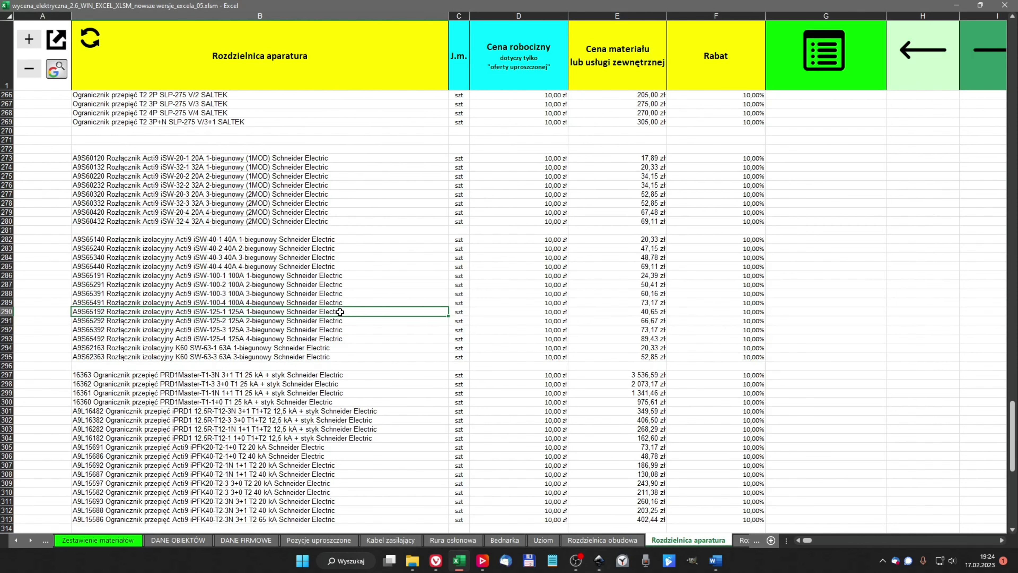
left_click(834, 61)
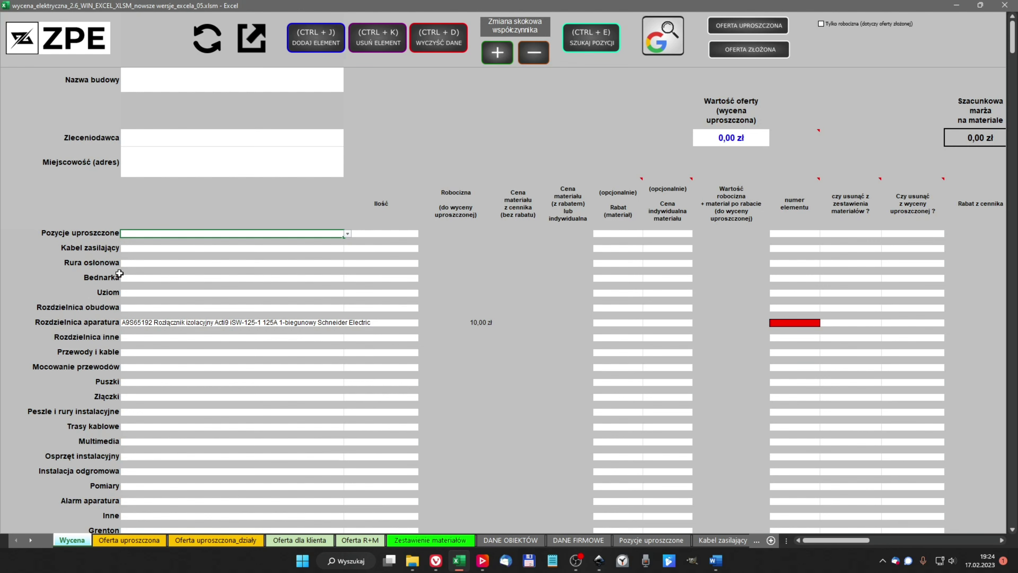
left_click(172, 277)
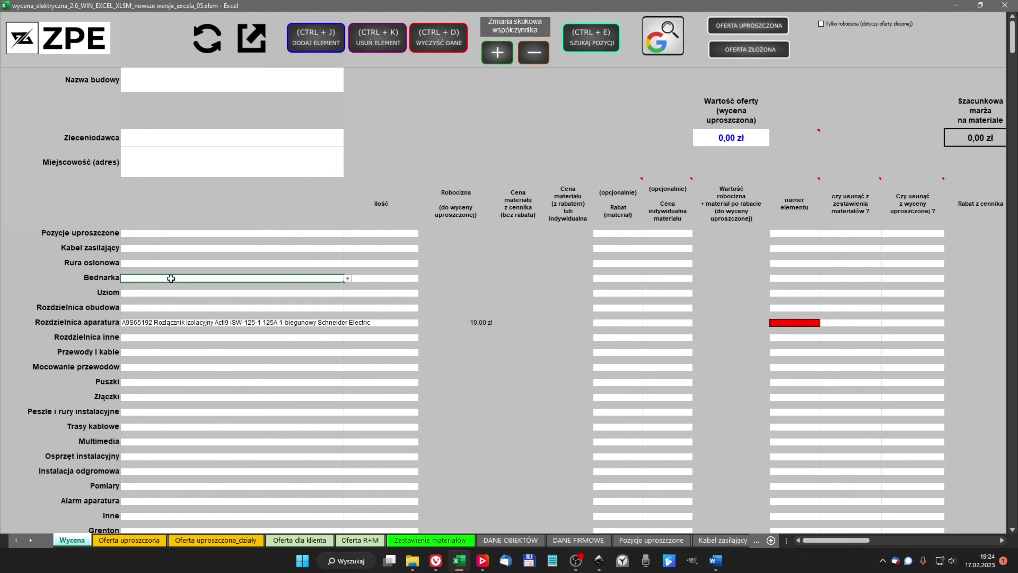
left_click(254, 54)
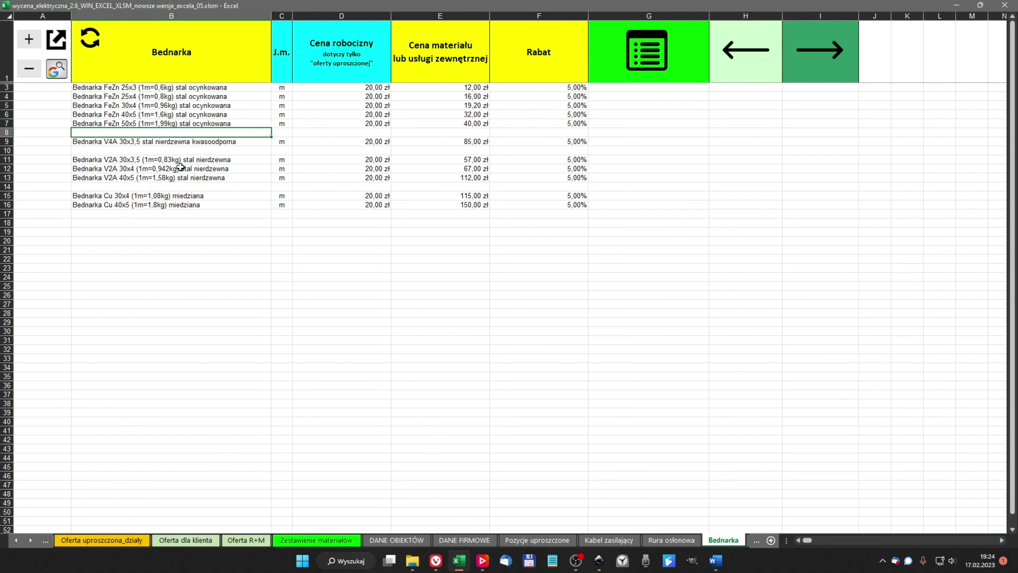
left_click(645, 60)
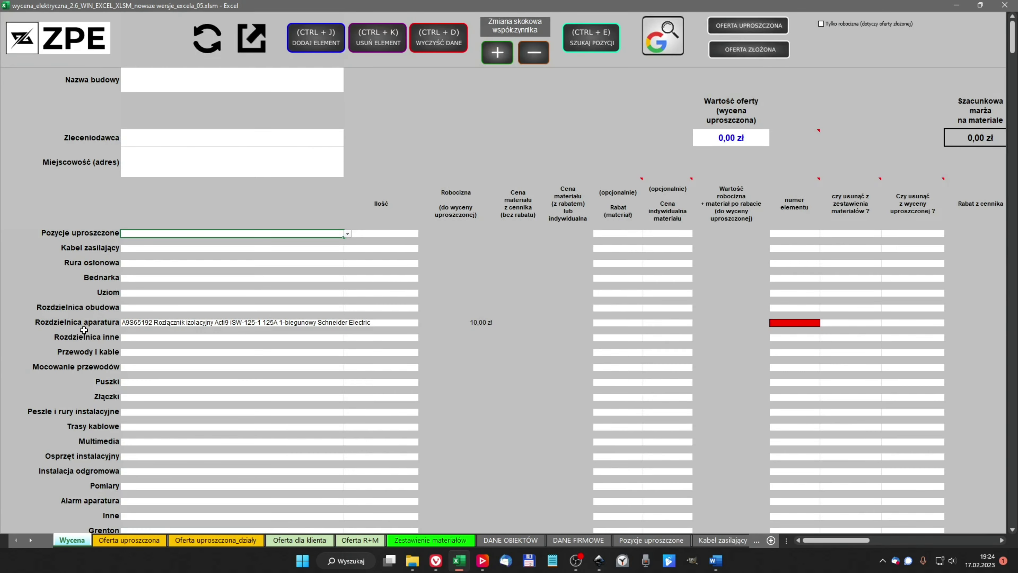
left_click(213, 276)
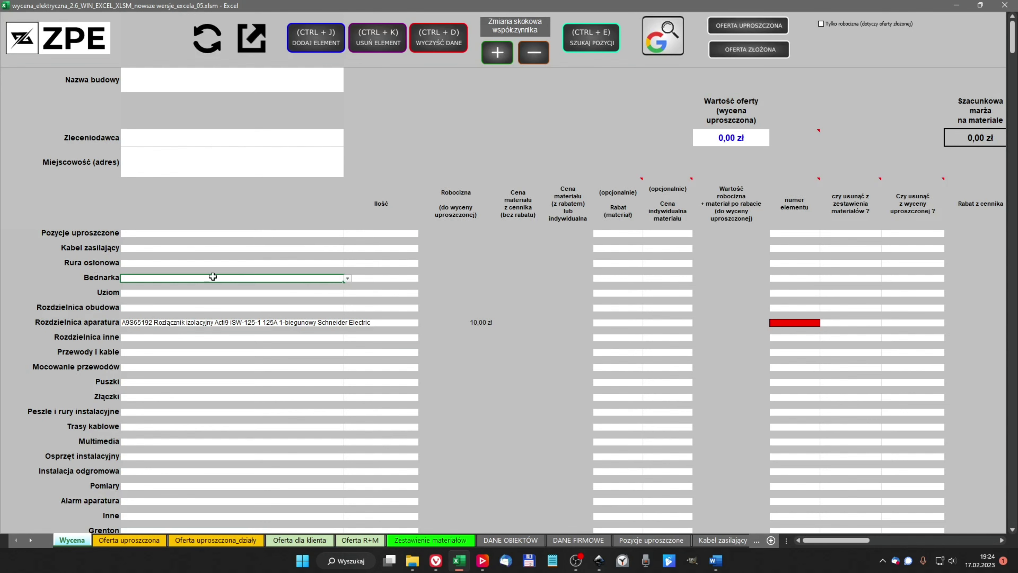
left_click(346, 277)
left_click(212, 304)
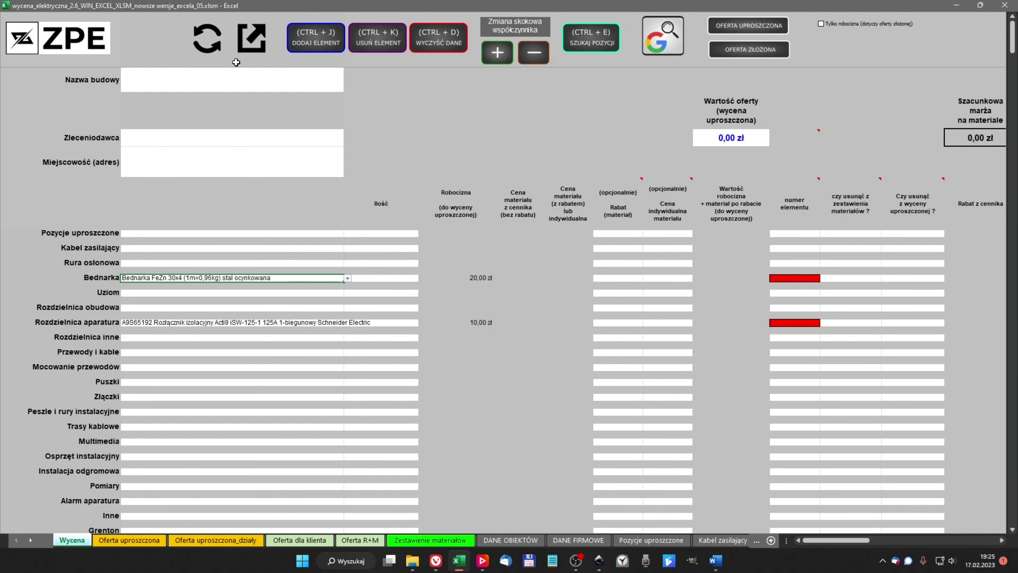
left_click(246, 44)
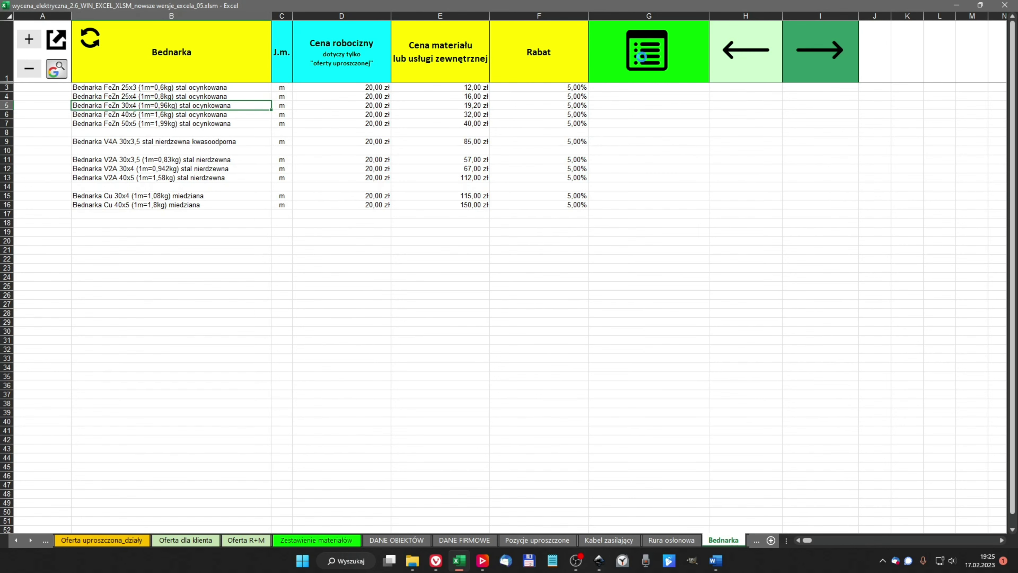
left_click(642, 56)
left_click(277, 281)
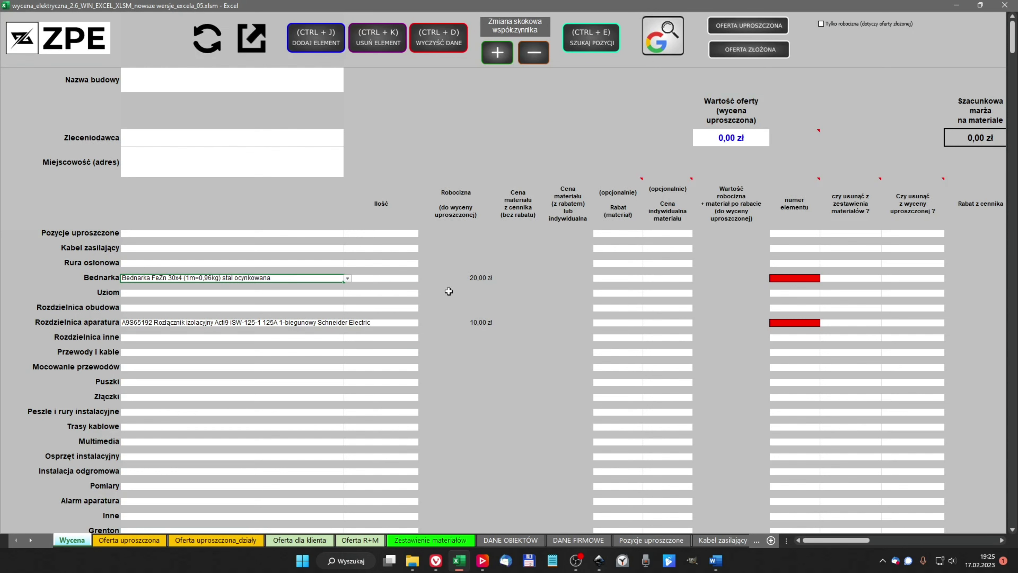
key("Delete")
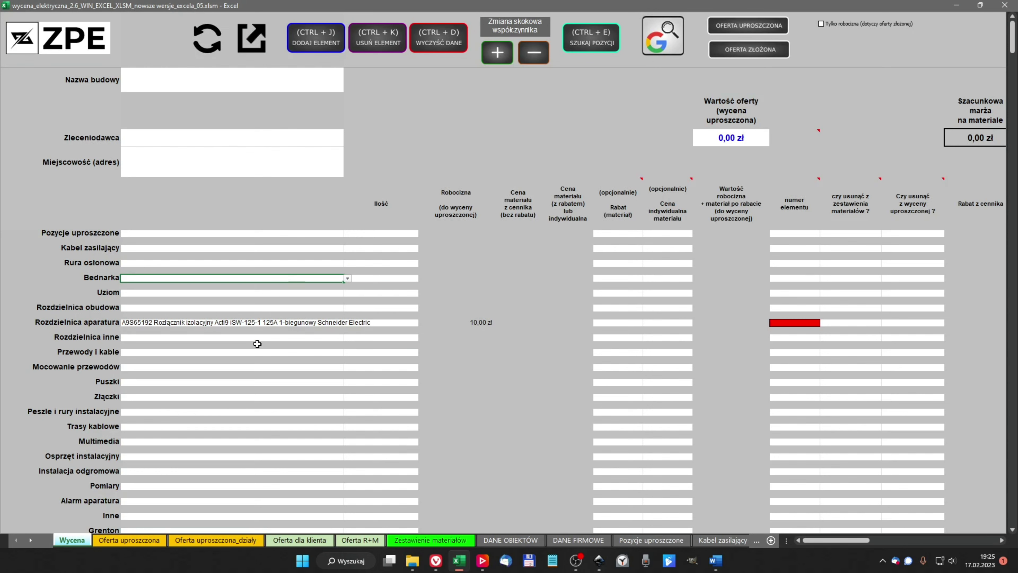
left_click(713, 541)
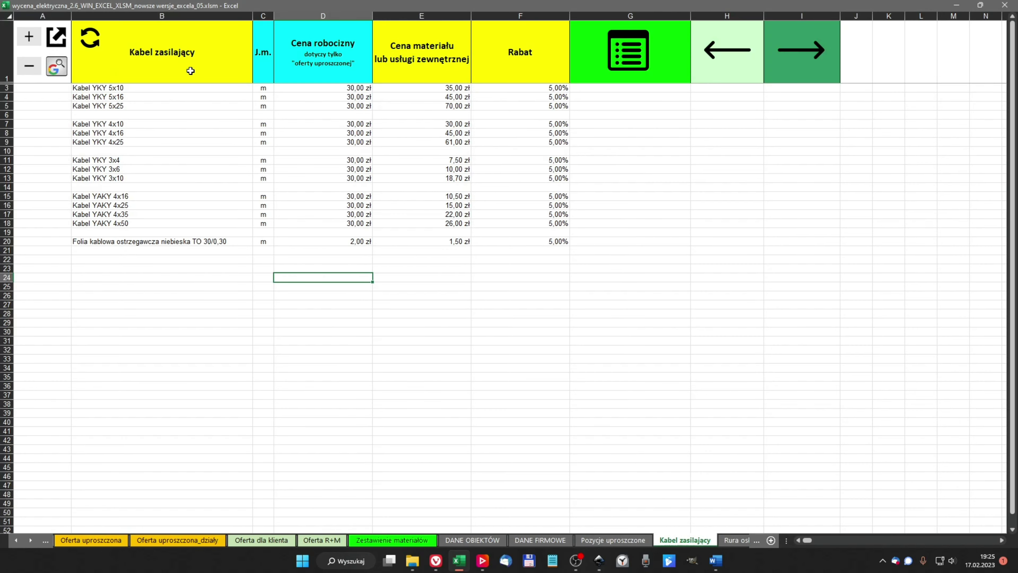
left_click(645, 40)
left_click(148, 323)
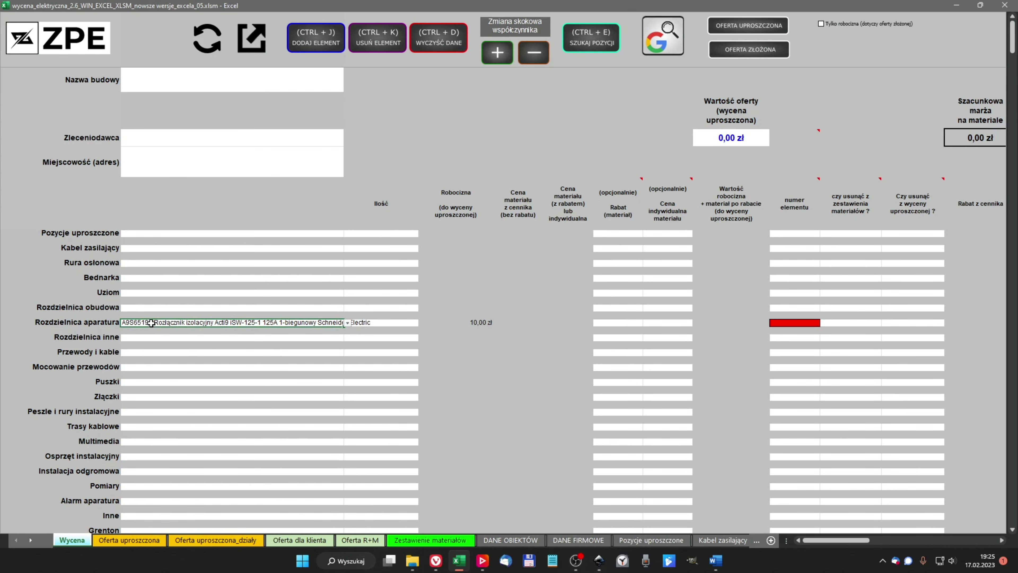
left_click(250, 39)
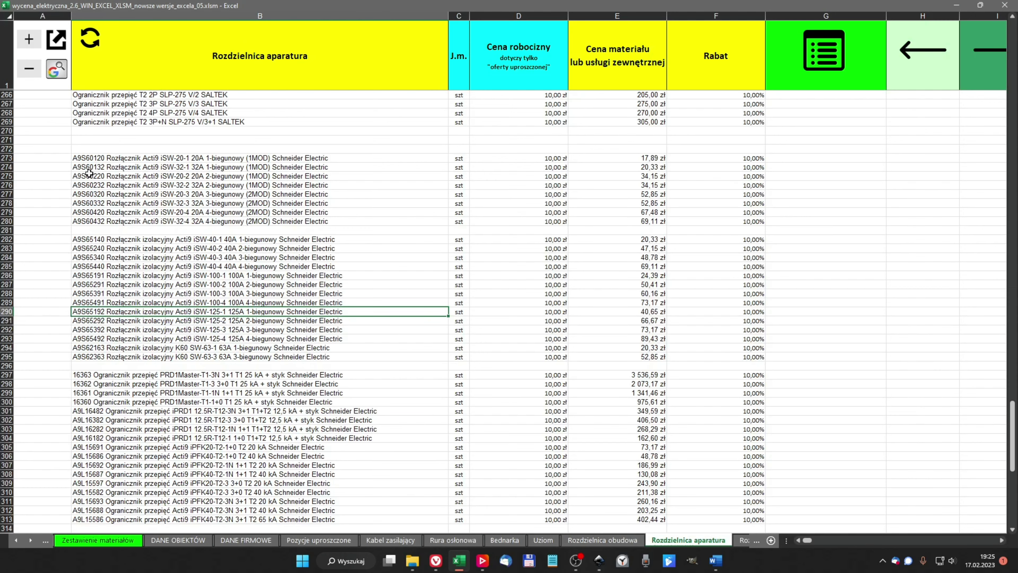
scroll(170, 309, "down", 10)
scroll(169, 310, "up", 5)
scroll(169, 309, "up", 17)
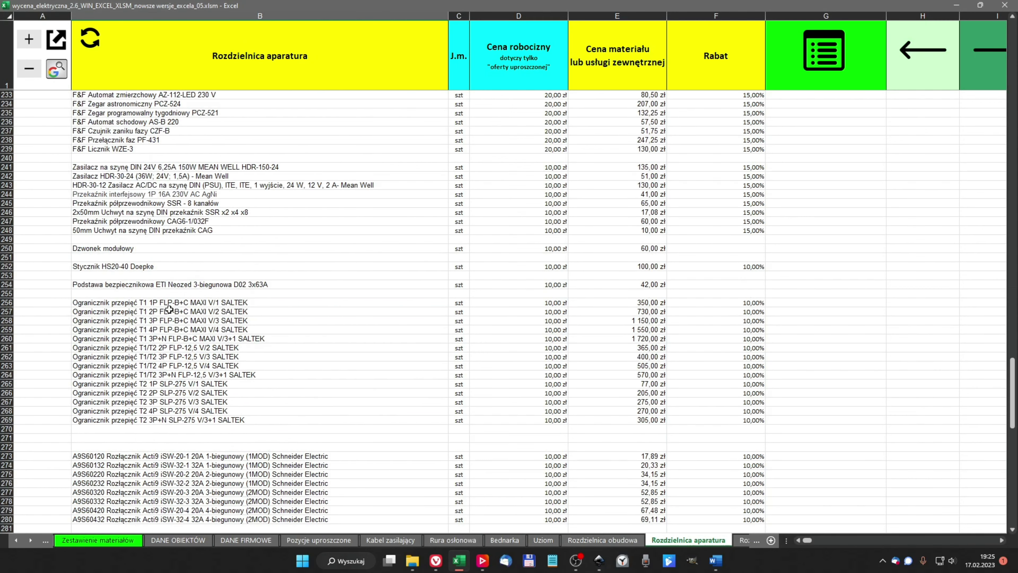
scroll(169, 309, "up", 13)
scroll(134, 201, "up", 4)
scroll(135, 202, "up", 9)
scroll(205, 148, "up", 1)
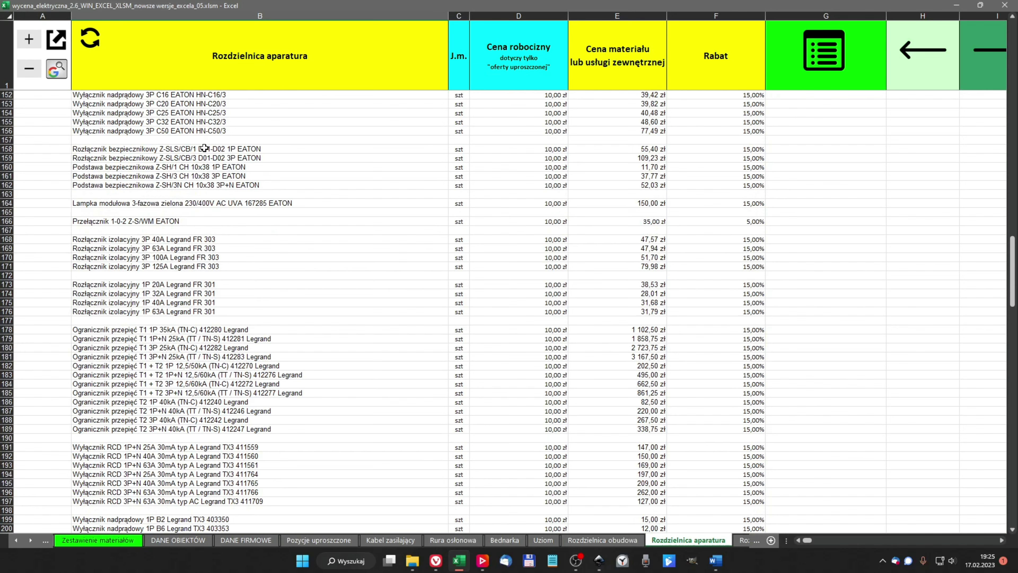
scroll(184, 306, "down", 6)
scroll(183, 305, "up", 5)
scroll(183, 306, "up", 4)
left_click(821, 60)
left_click(342, 322)
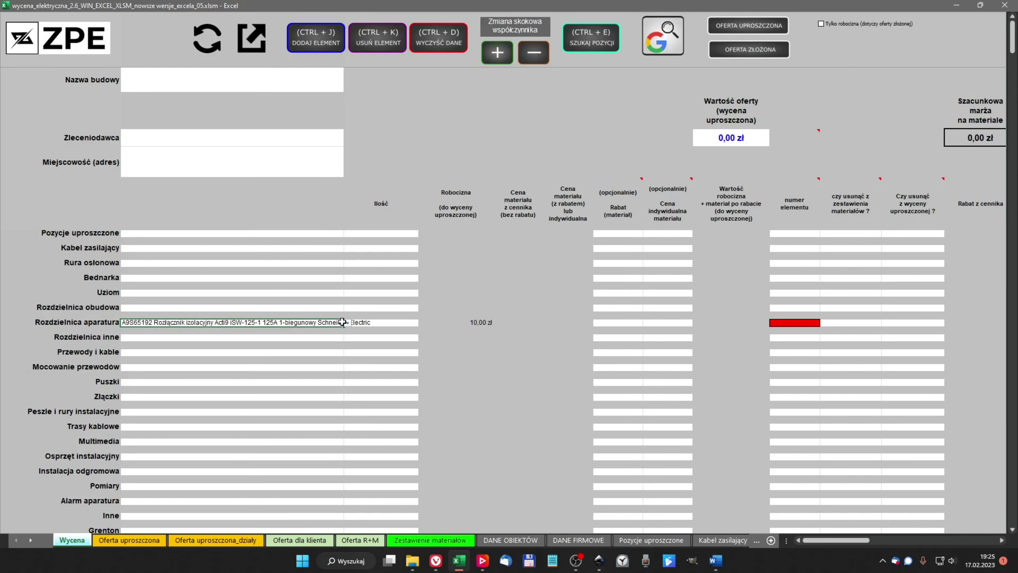
left_click(252, 51)
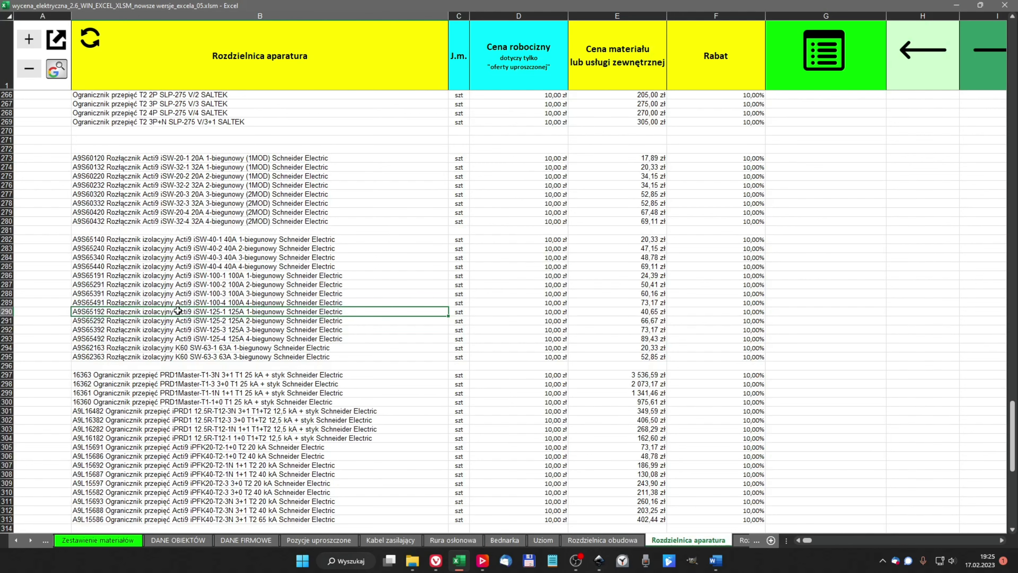
left_click(621, 313)
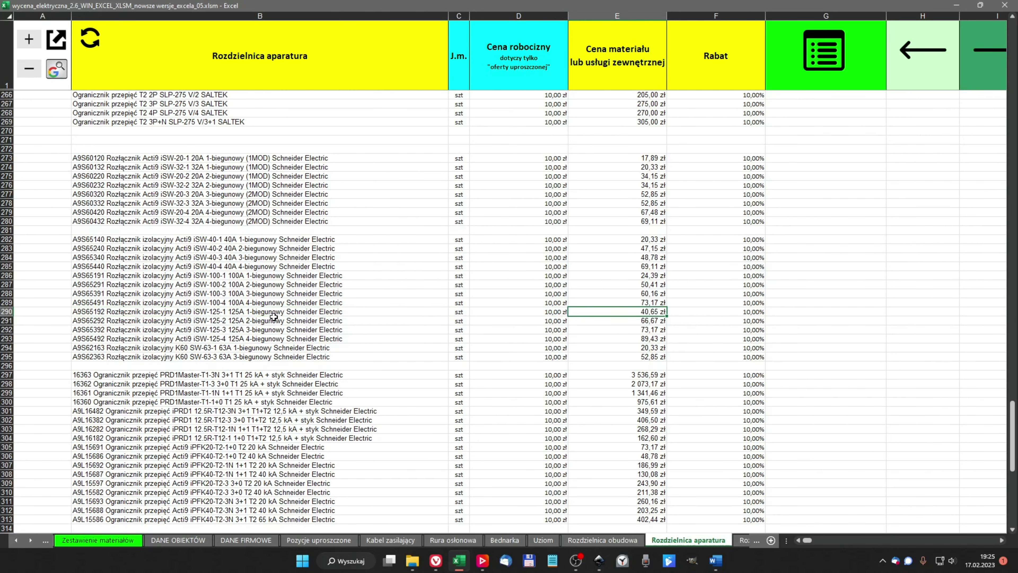
left_click(832, 52)
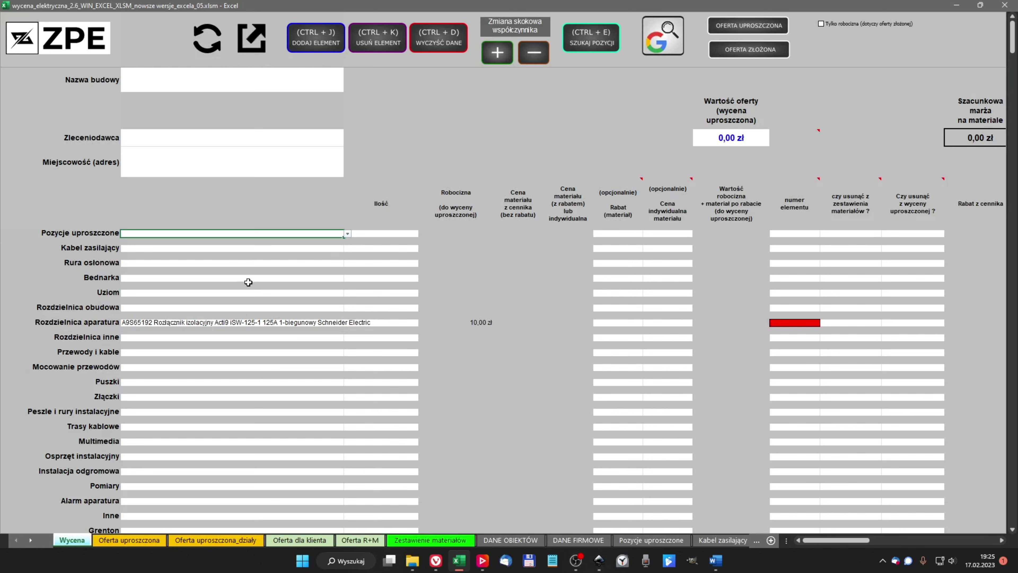
left_click(271, 324)
- Clear the Rozdzielnica aparatura item and choose Kabel YKY 5x10 for Kabel zasilający
key("Delete")
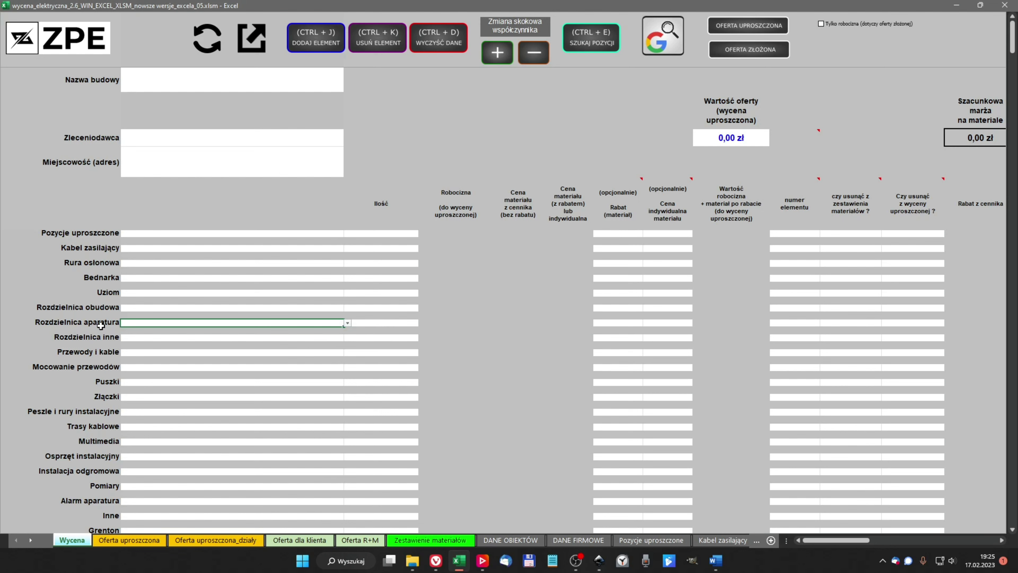
left_click(156, 235)
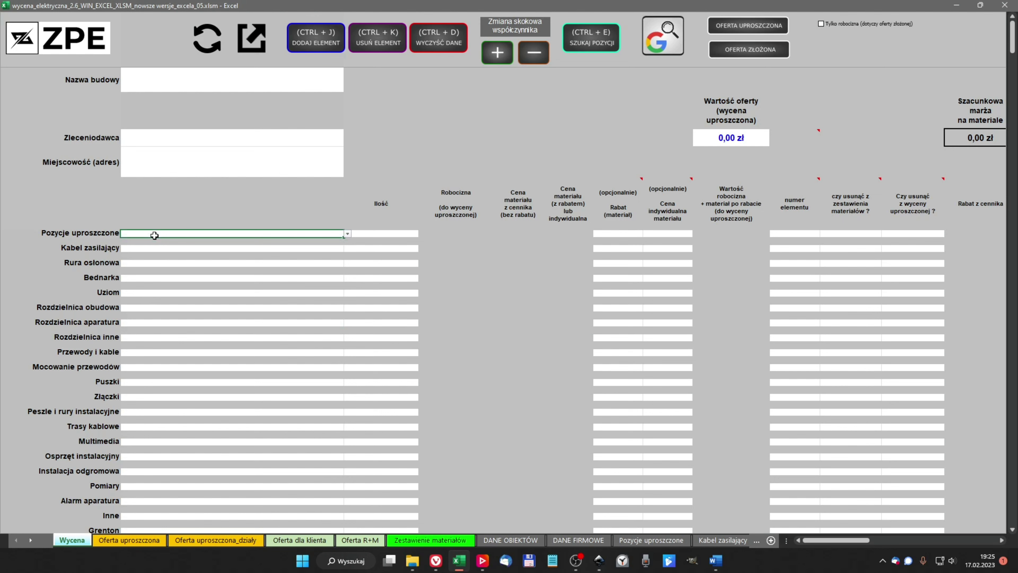
left_click(152, 248)
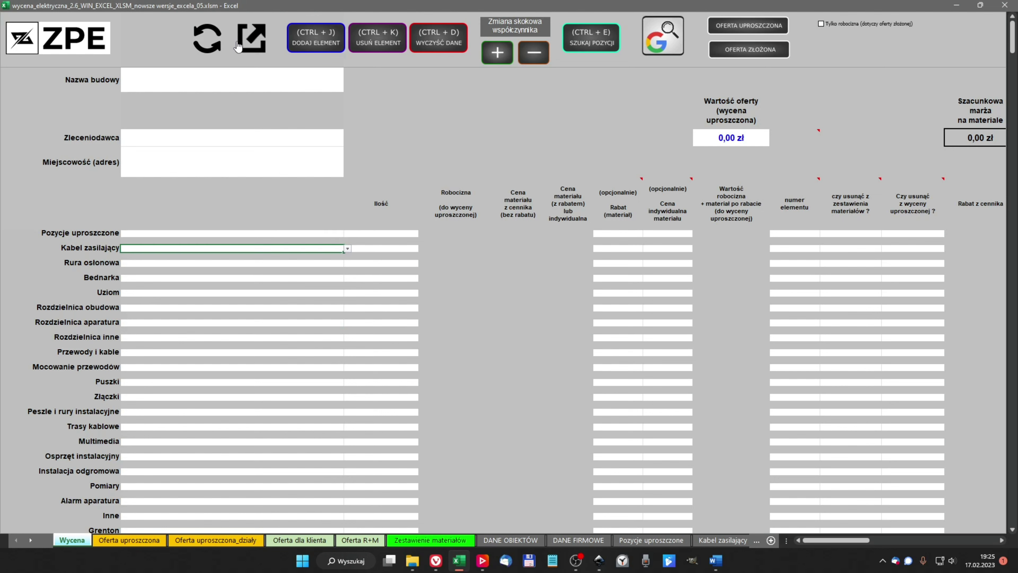
left_click(347, 249)
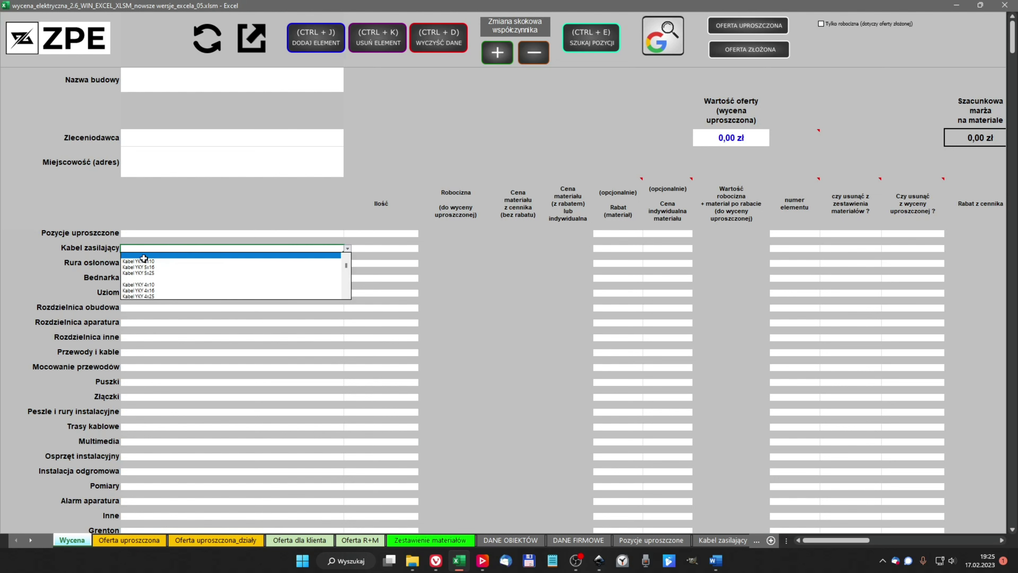
left_click(162, 257)
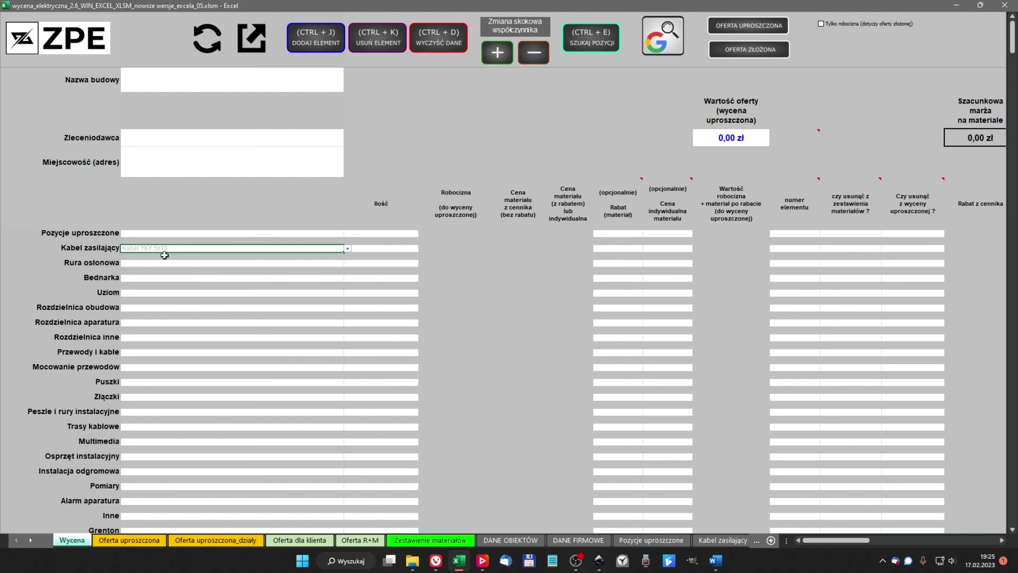
- From the cable price list, add Kabel YAKY 4x16 and Kabel YAKY 4x35 to the estimate
left_click(250, 44)
left_click(117, 88)
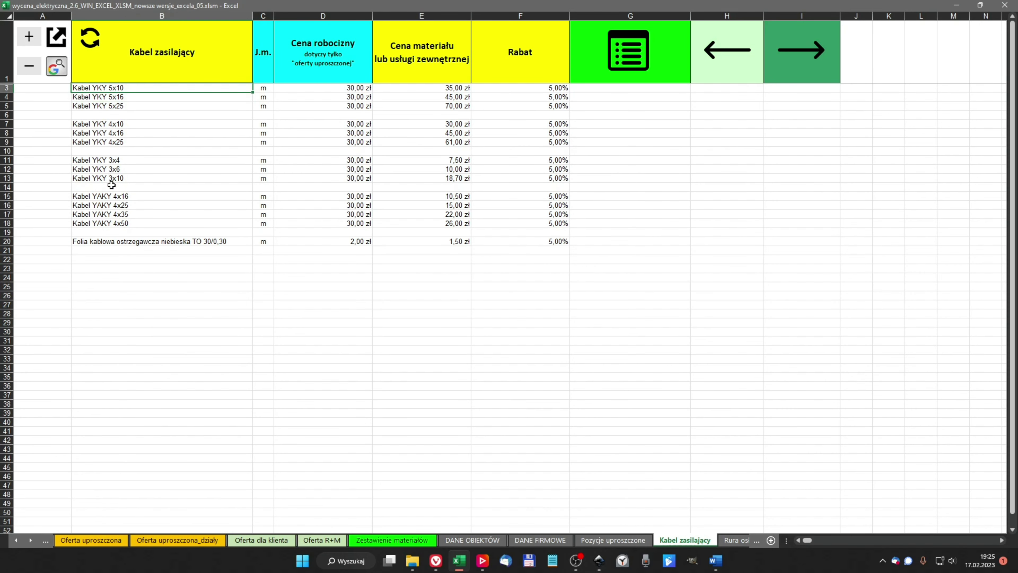
left_click(110, 197)
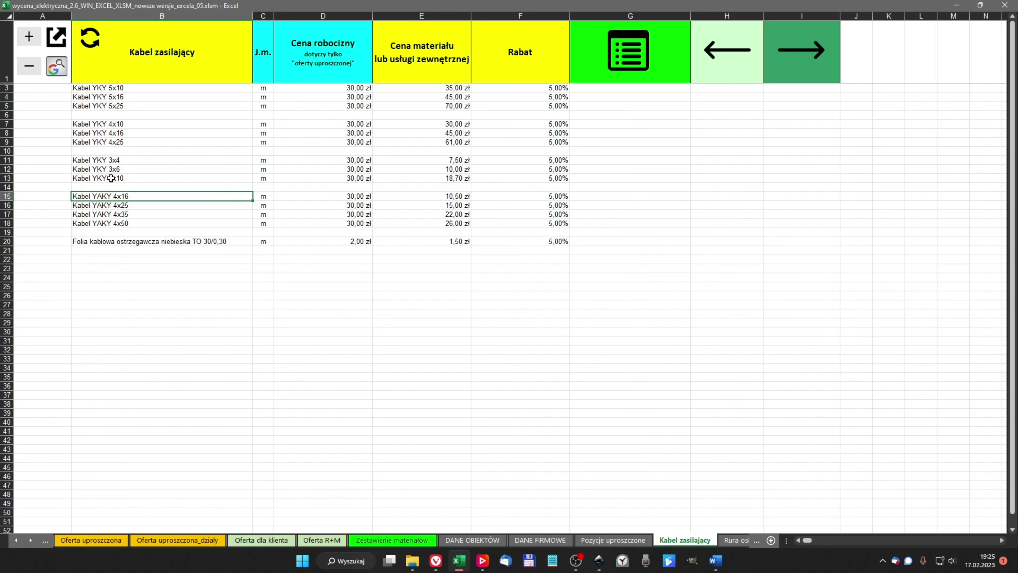
left_click(57, 38)
left_click(121, 203)
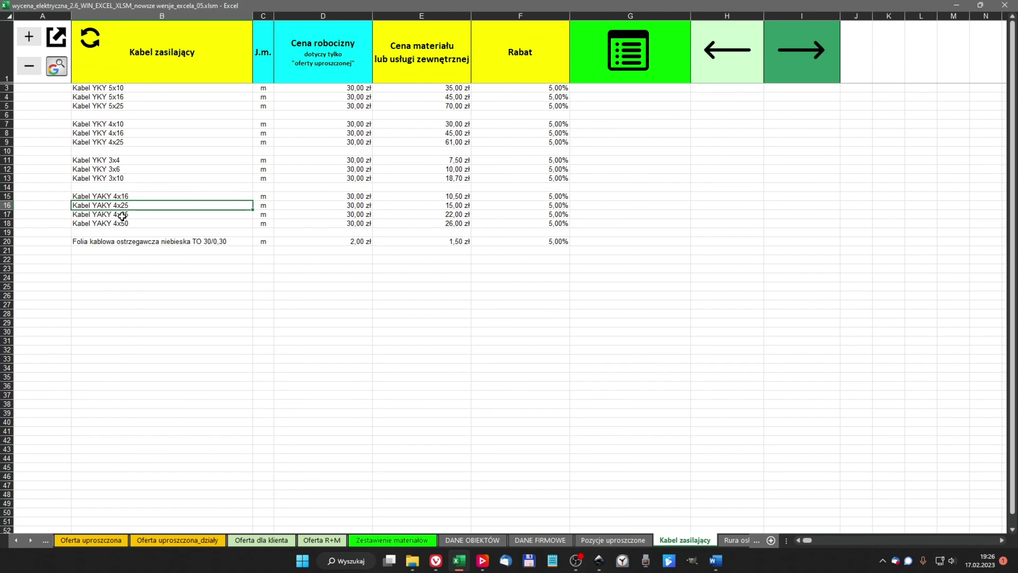
left_click(120, 215)
left_click(58, 41)
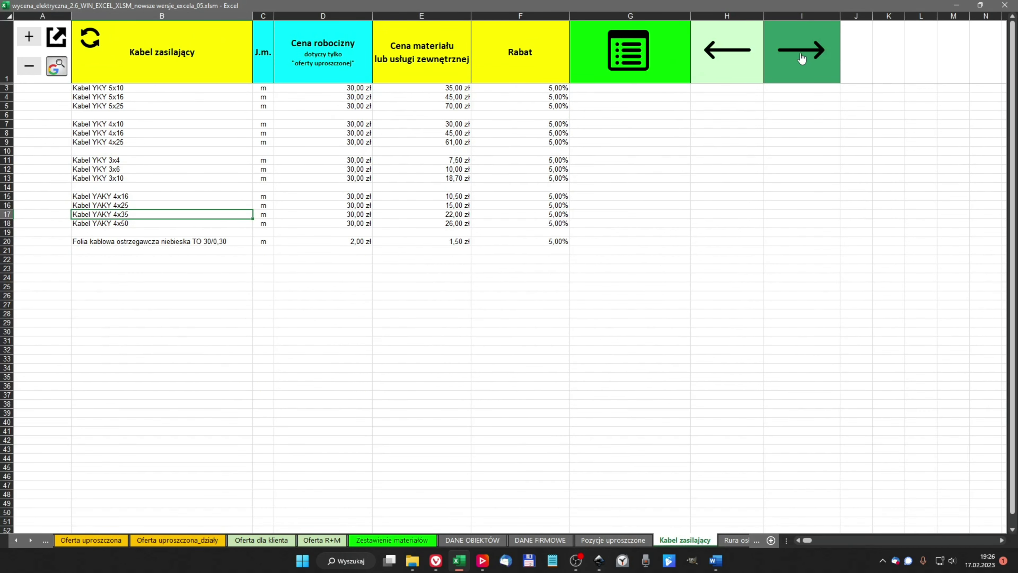
- Send the Rura DVR 50 and DVK 110 conduits from the Rura osłonowa list to the estimate
left_click(802, 56)
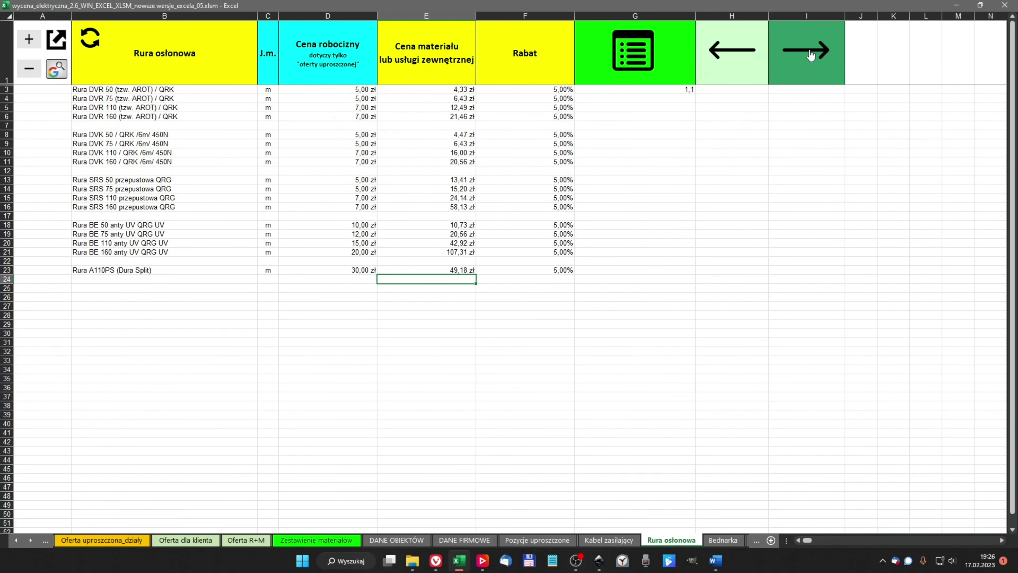
left_click(120, 100)
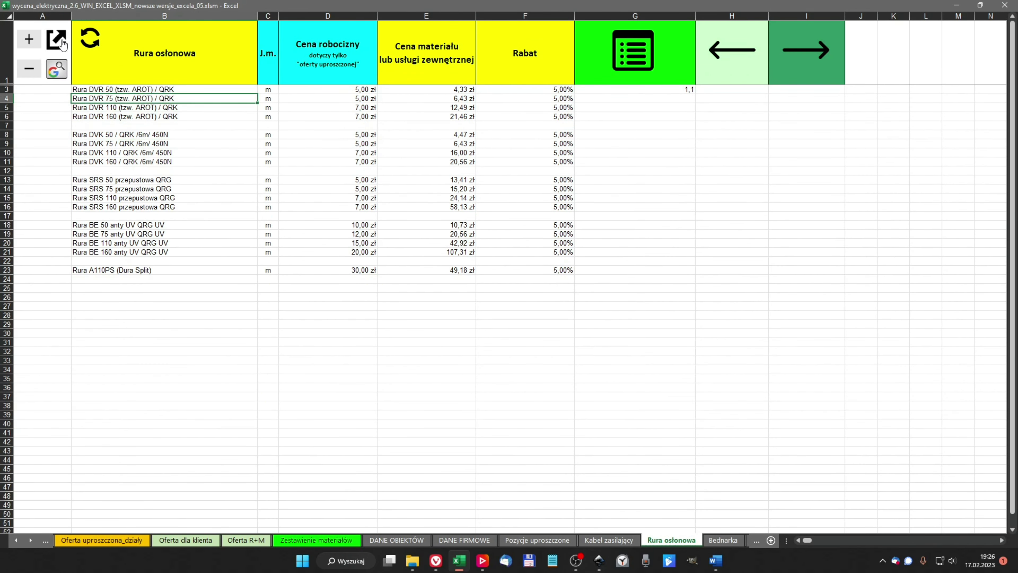
left_click(116, 89)
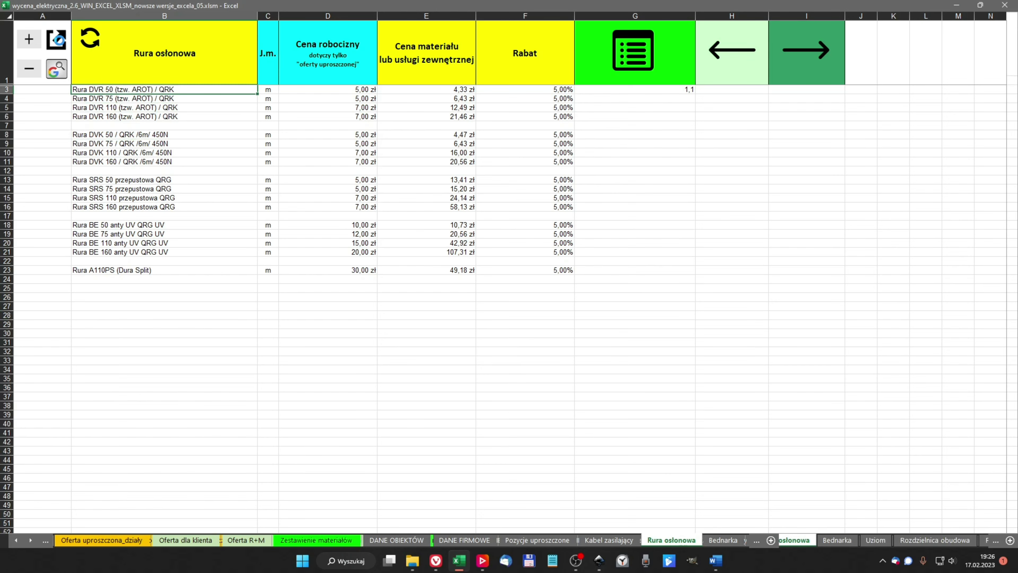
left_click(119, 152)
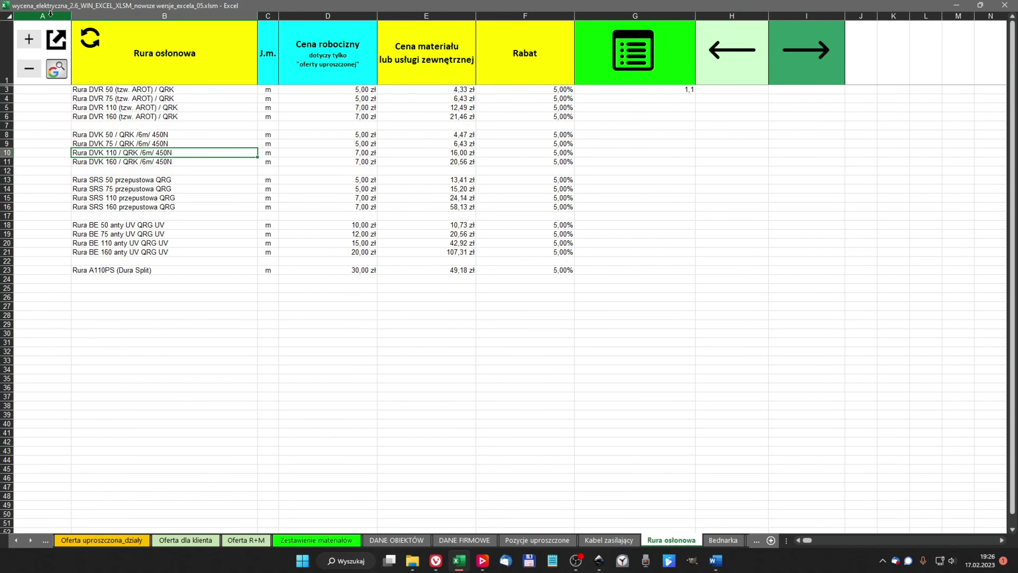
left_click(60, 43)
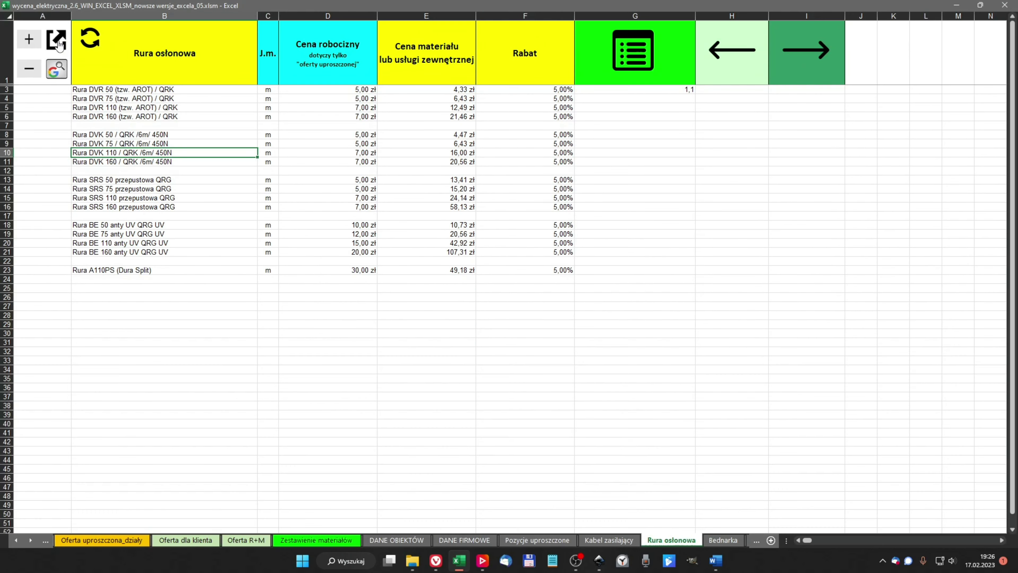
- Add the V2A 30x3,5 flat bar from the Bednarka price list
left_click(705, 51)
left_click(127, 114)
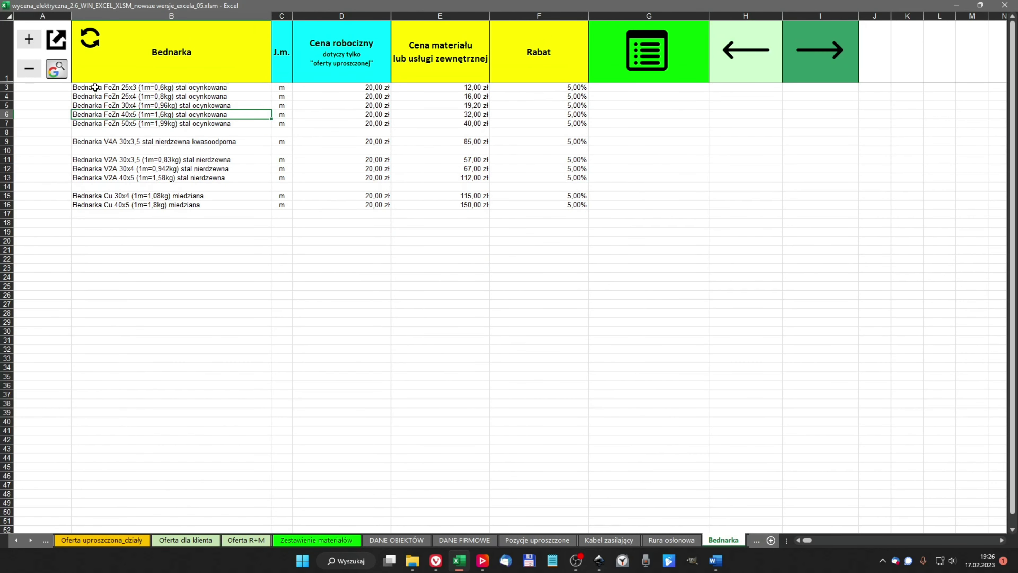
left_click(115, 160)
left_click(57, 39)
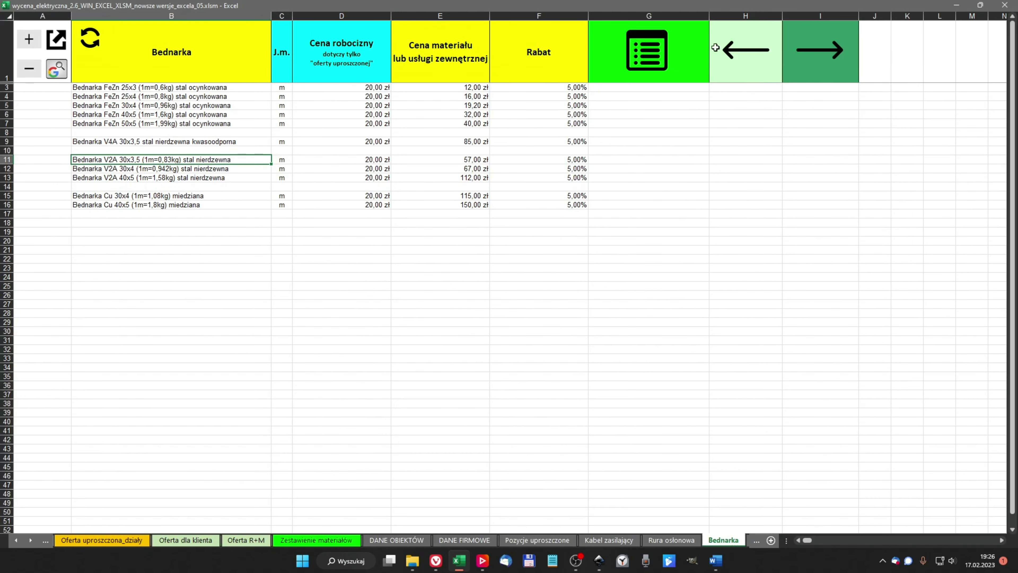
- Add the A9S60120 and A9S60220 switch-disconnectors from the Rozdzielnica aparatura list
left_click(833, 51)
left_click(853, 49)
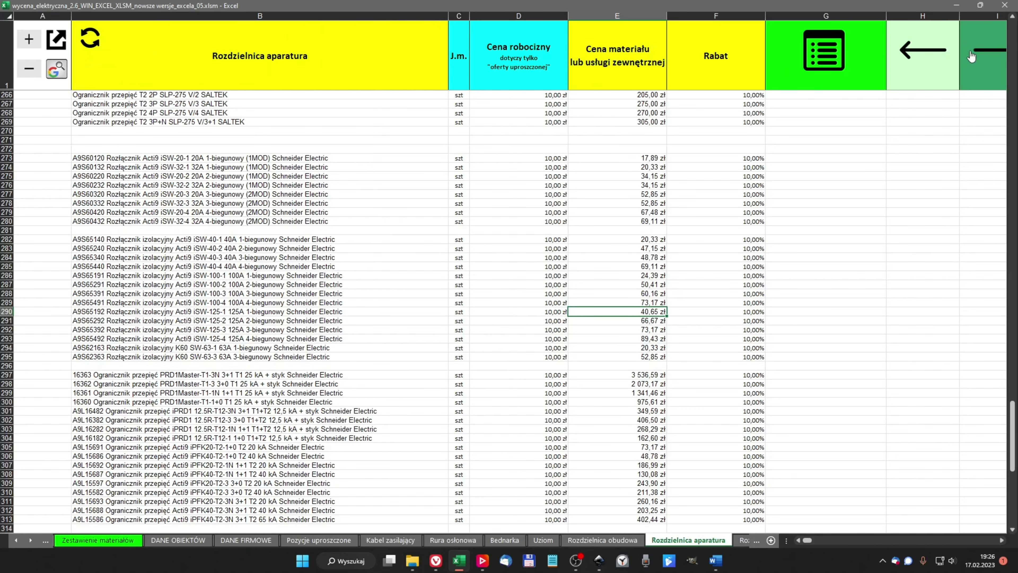
left_click(143, 160)
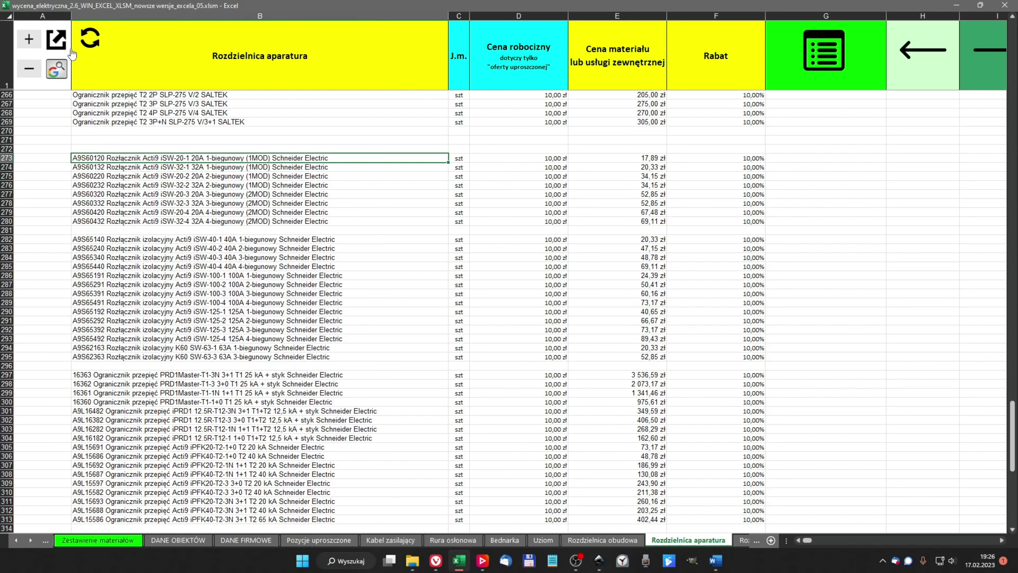
left_click(57, 40)
left_click(134, 176)
left_click(58, 40)
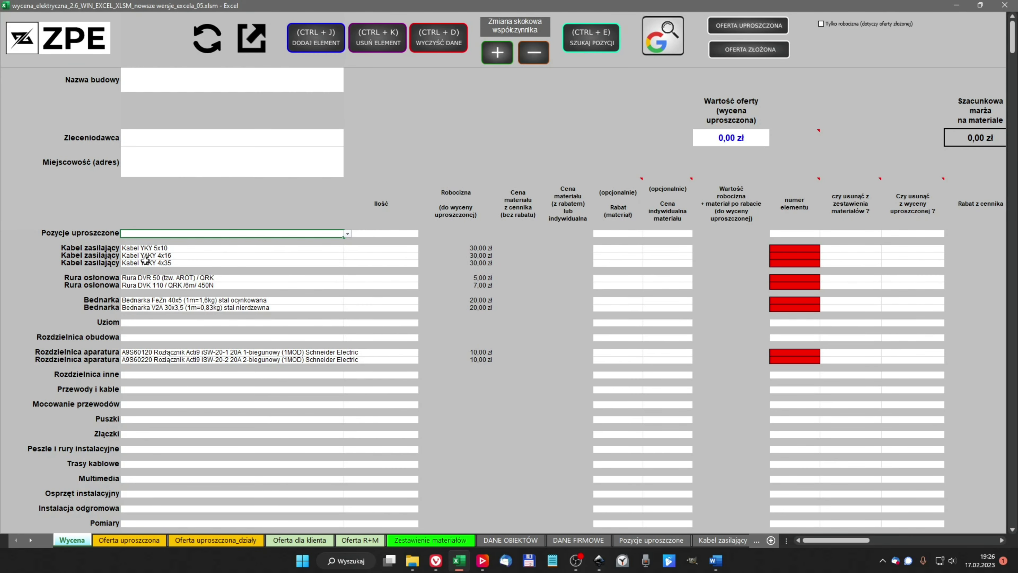
- Enter Ilość values 15, 20, 15, 15, 10, 15, 10, 10, 15 for the cables, conduits, bars and switches
left_click(384, 250)
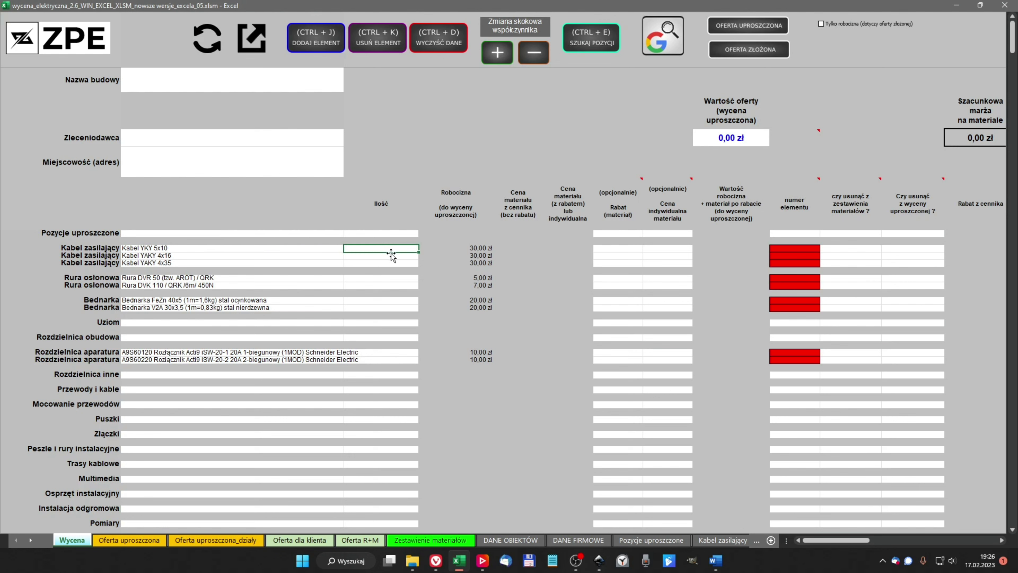
type("15")
key("Return")
type("20")
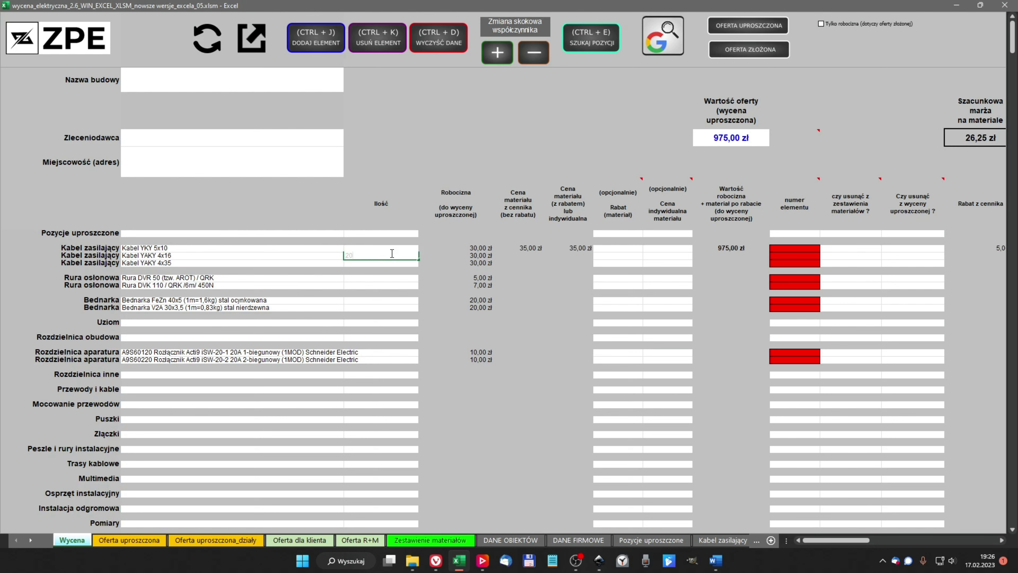
key("Return")
type("15")
key("Return")
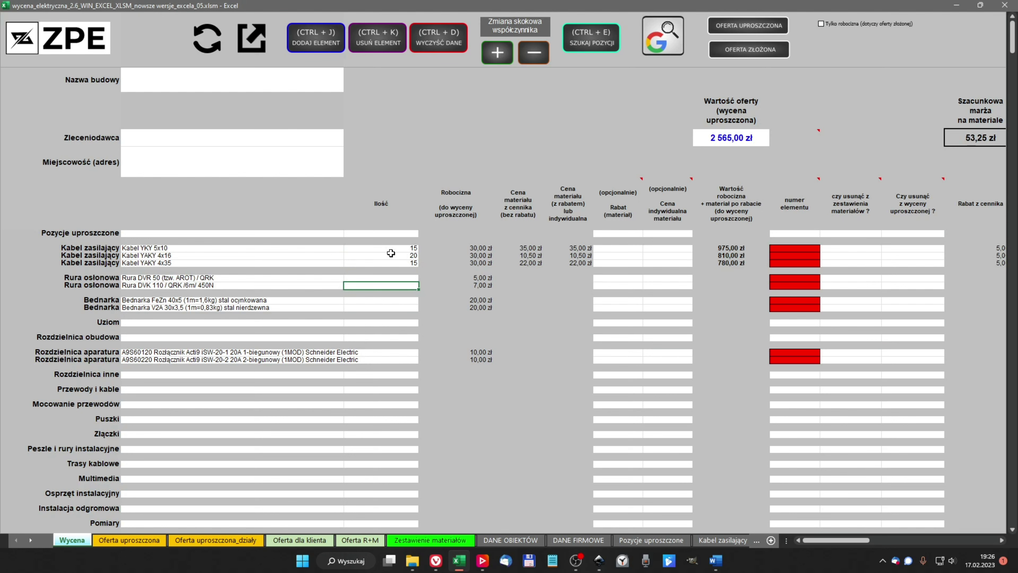
key("Up")
type("15")
key("Return")
type("10")
key("Return")
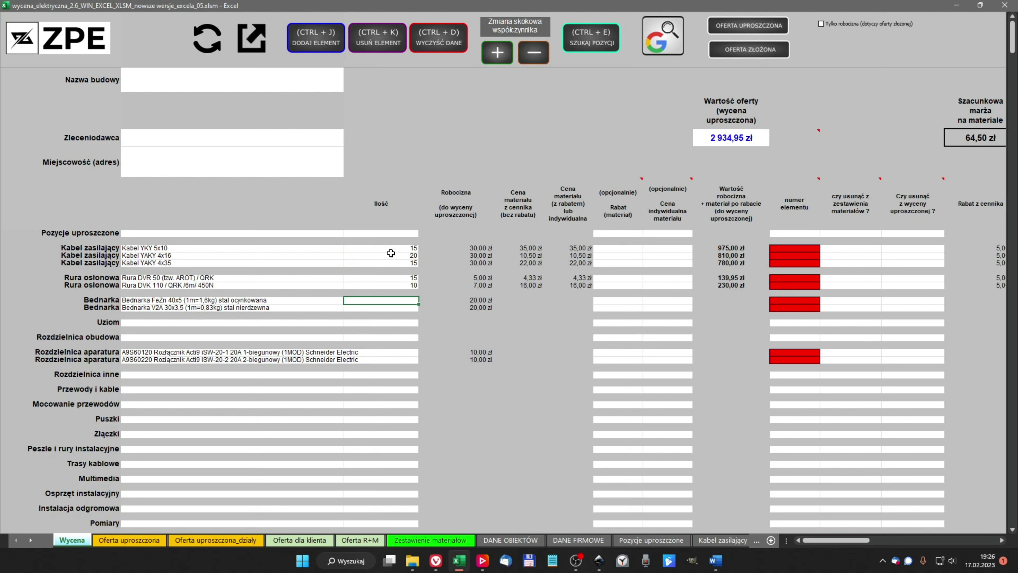
type("15")
key("Return")
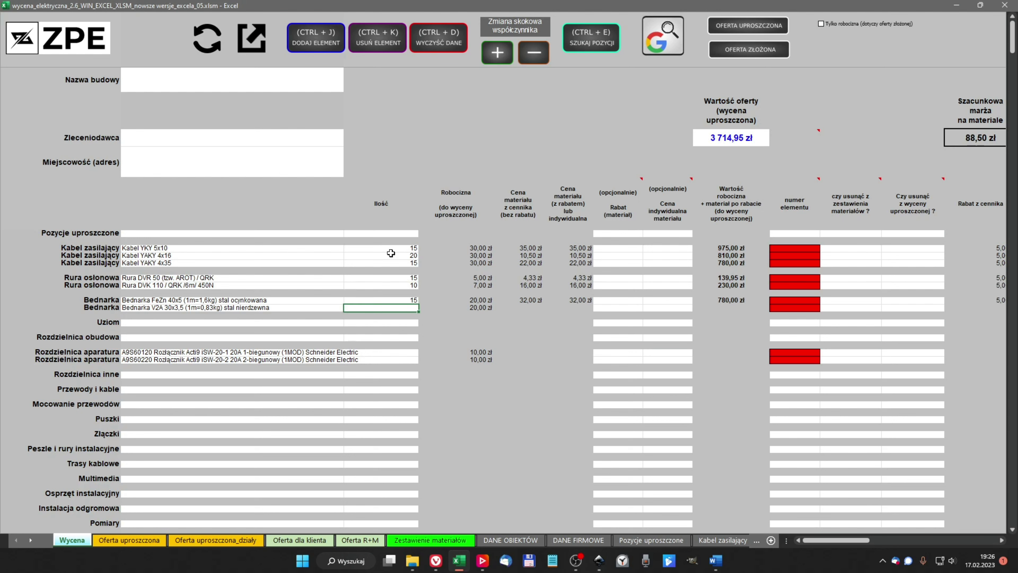
type("10")
key("Return")
key("Return")
key("Return")
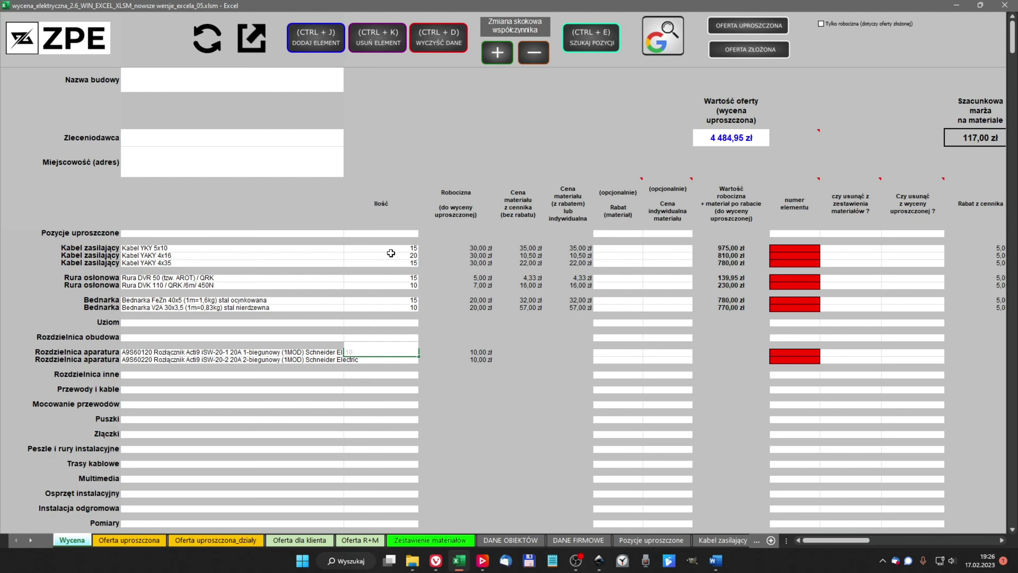
key("Return")
type("15")
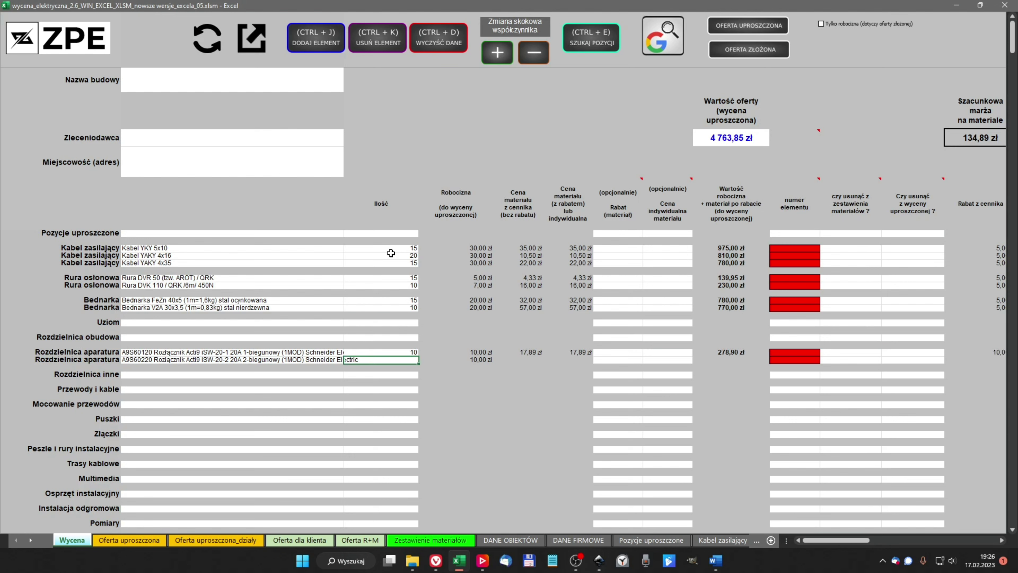
key("Return")
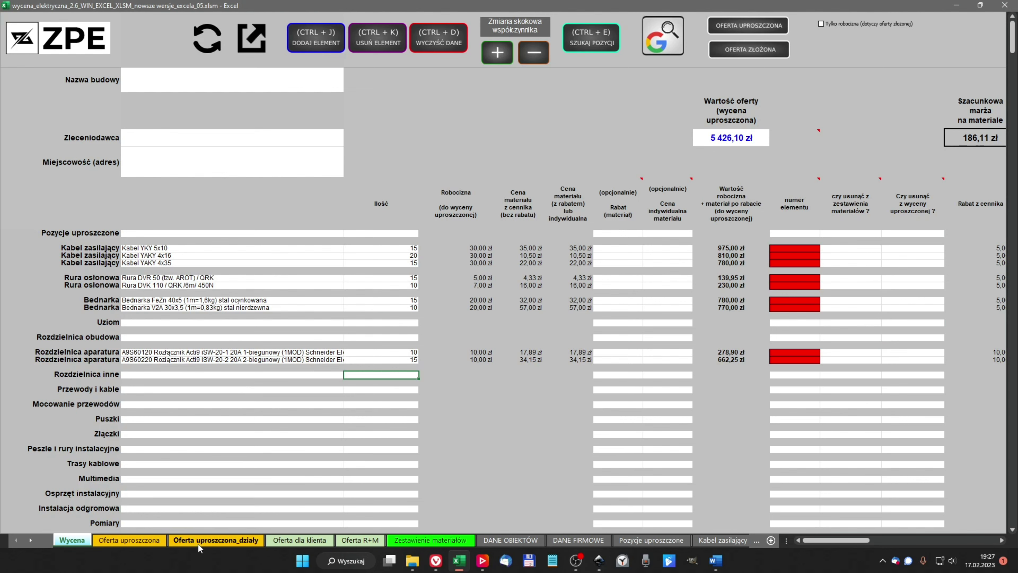
- Review the nine priced items (E12:I20) on Oferta uproszczona, then switch to Oferta uproszczona_działy
left_click(150, 545)
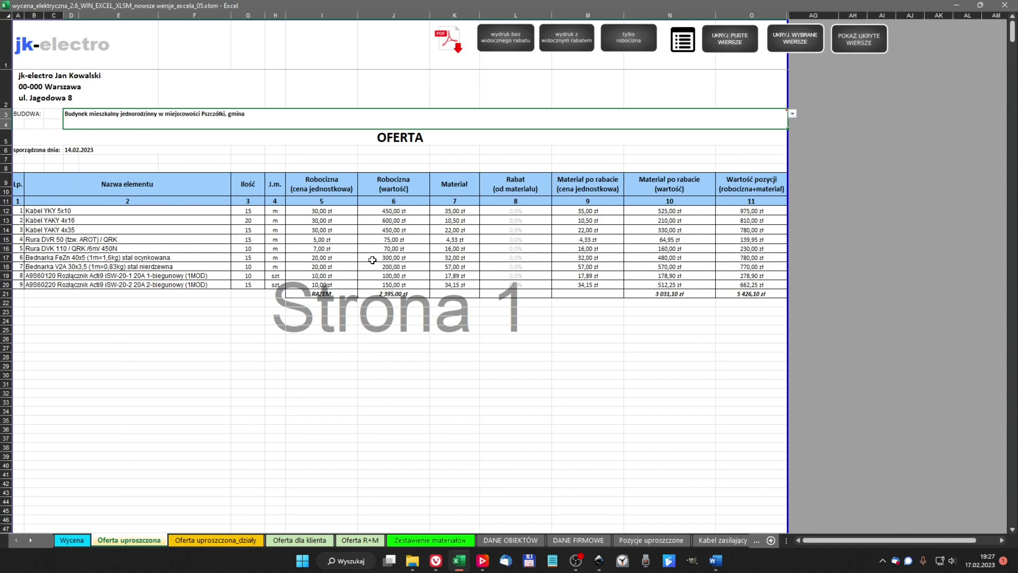
left_click(308, 285)
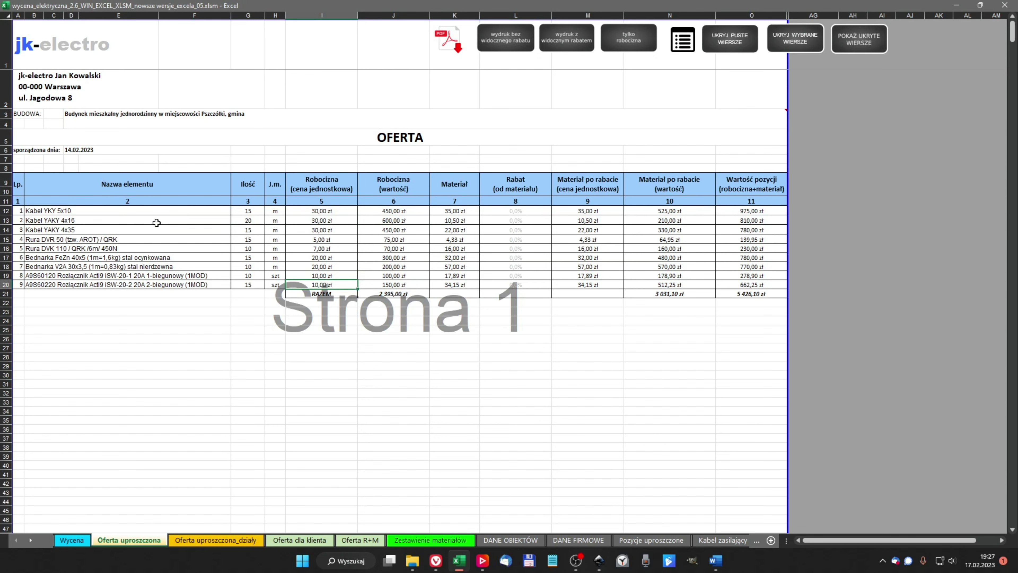
left_click(133, 211)
left_click_drag(133, 211, 329, 286)
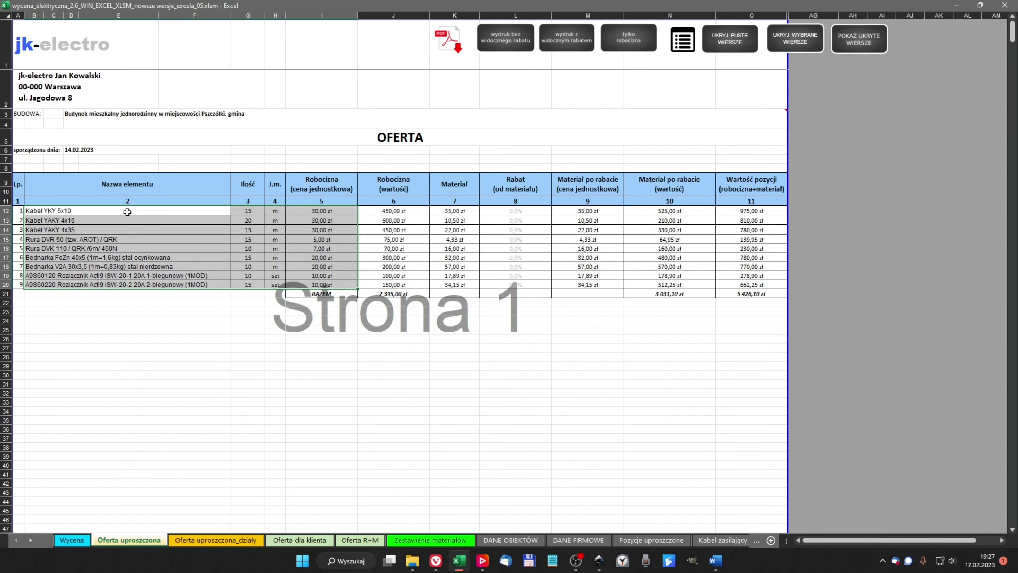
left_click(141, 225)
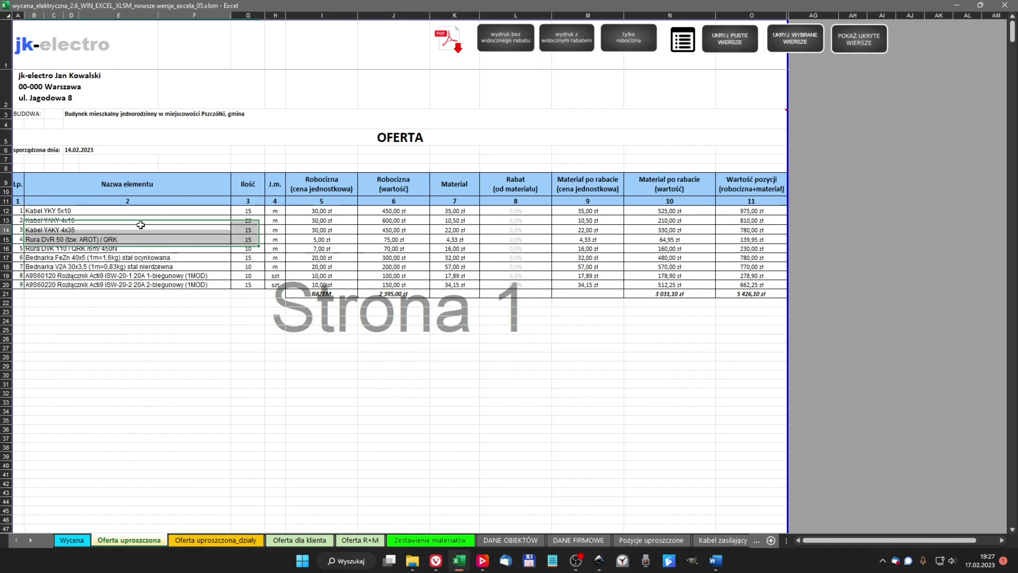
left_click(128, 207)
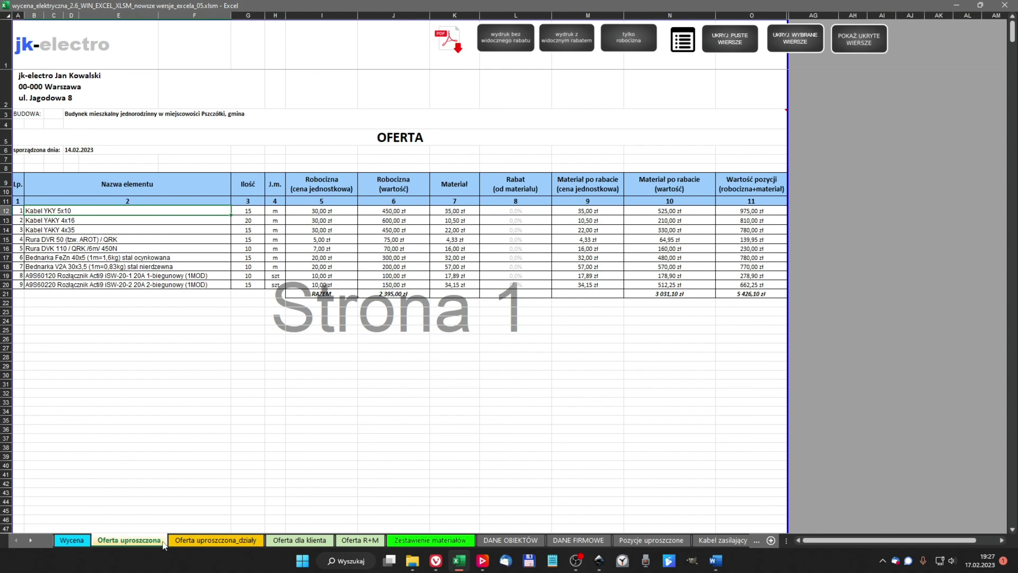
left_click(176, 541)
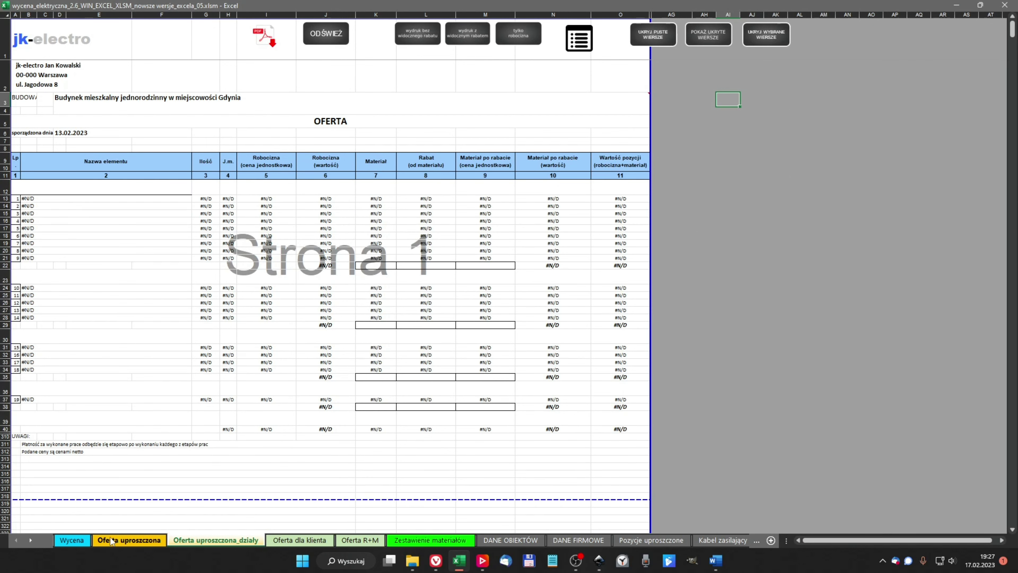
- Return through Oferta uproszczona to the Wycena sheet showing offer value 5 426,10 zł
left_click(121, 541)
left_click(80, 541)
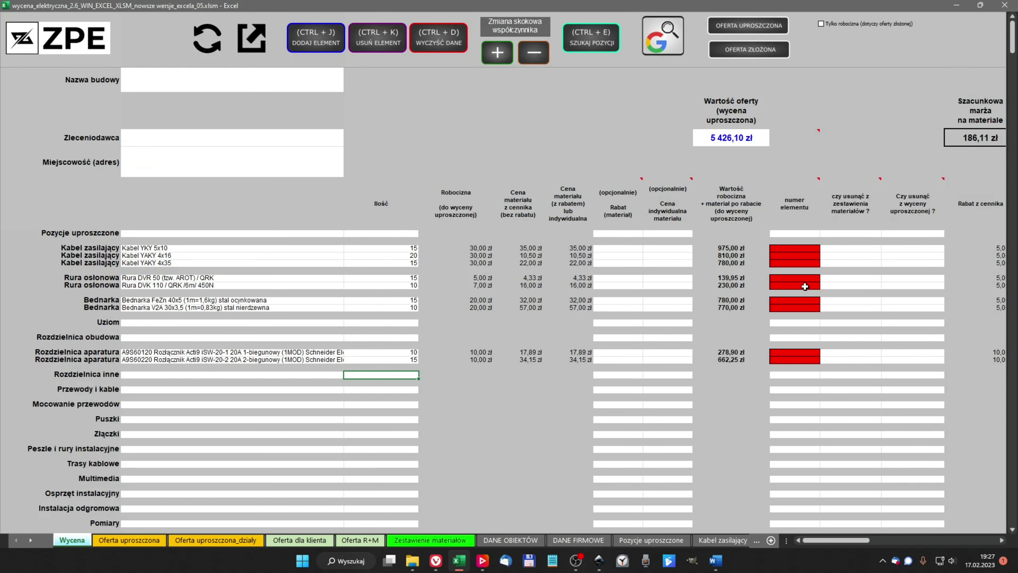
- Assign rooms to the cables and conduits: YKY 5x10 1, YAKY 4x16 1, YAKY 4x35 2, DVR 50 3, DVK 110 2
left_click(791, 248)
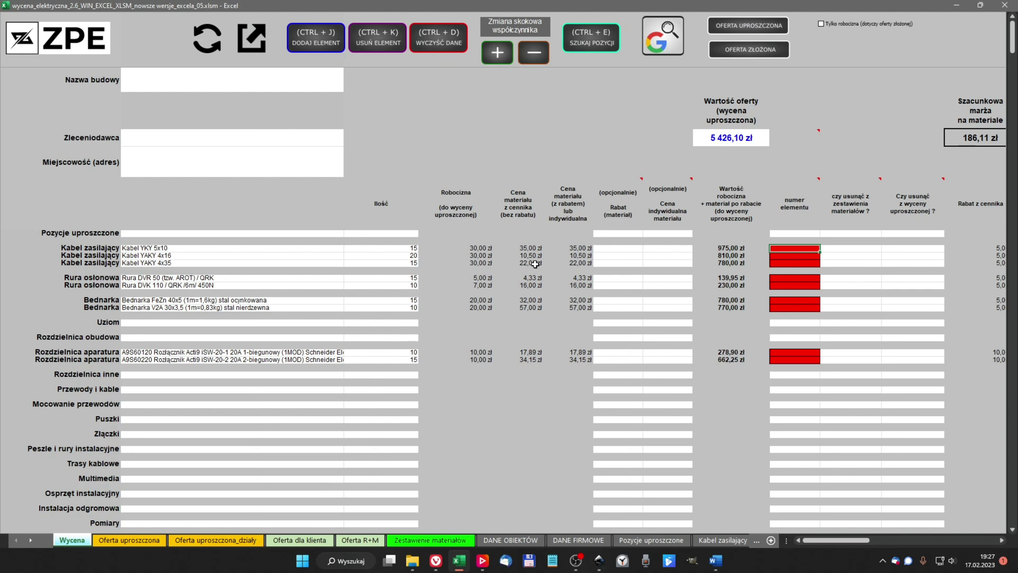
type("1")
key("Return")
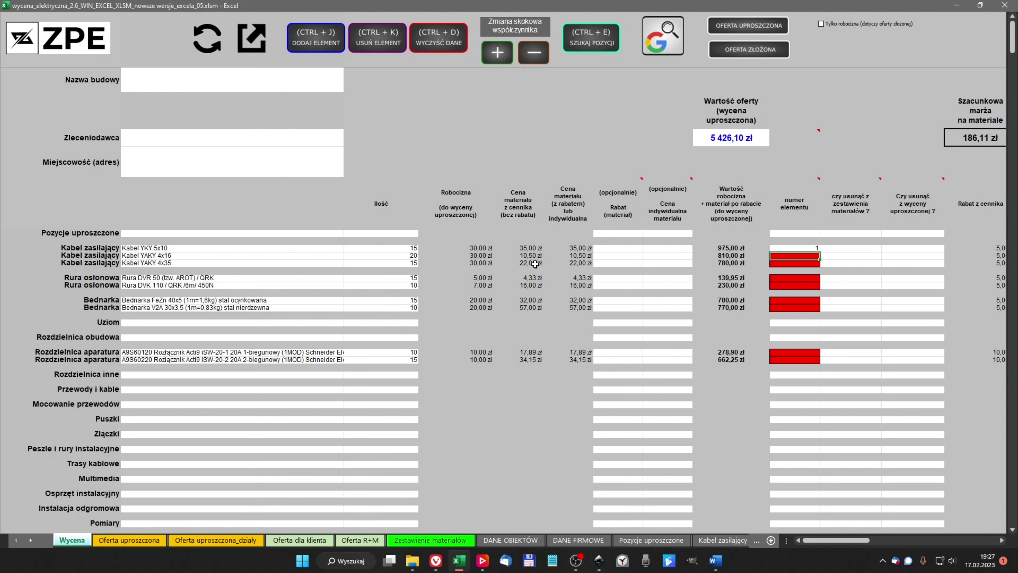
type("1")
key("Return")
type("2")
key("Return")
type("3")
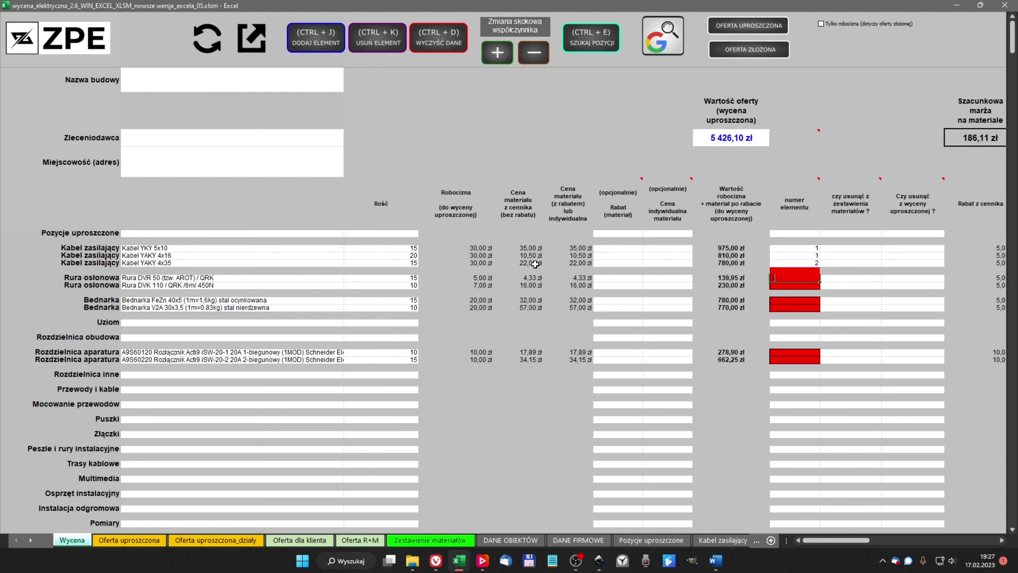
key("Return")
type("2")
key("Return")
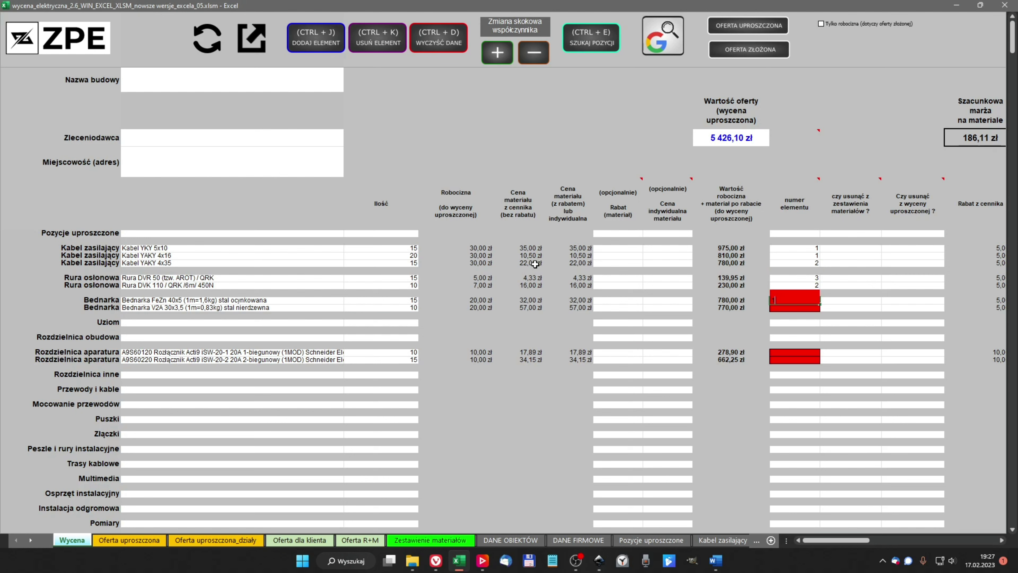
- Assign rooms to Bednarka FeZn 1, Bednarka V2A 4, A9S60120 1 and A9S60220 2
type("1")
key("Return")
type("4")
key("Return")
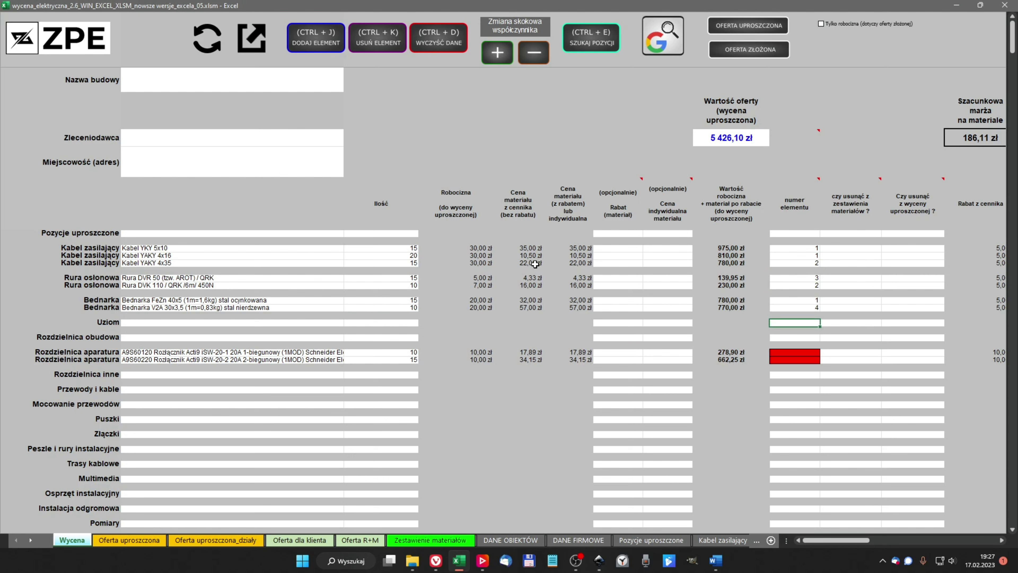
key("Return")
key("Return")
type("1")
key("Return")
type("2")
key("Return")
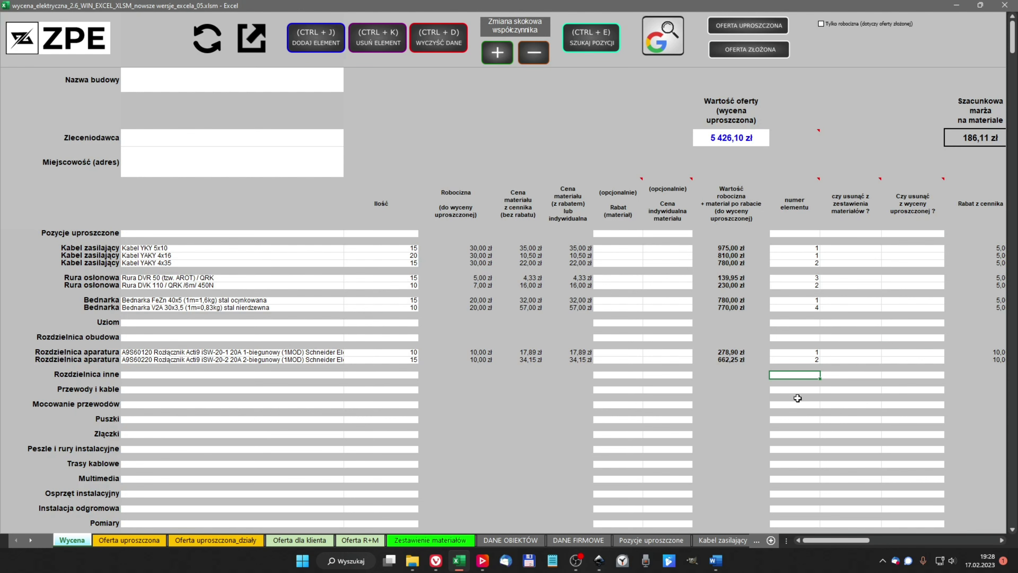
left_click(194, 542)
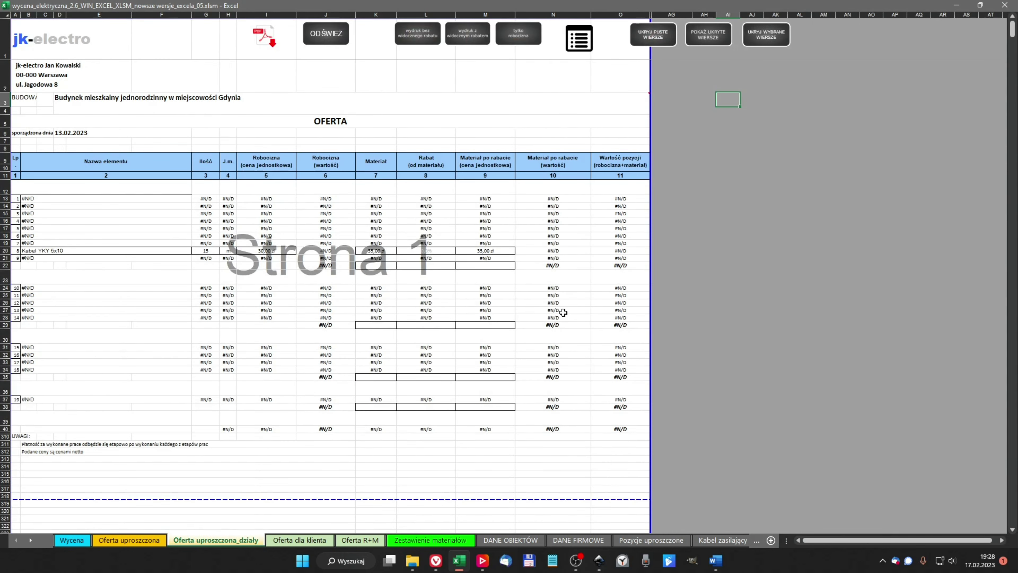
left_click(330, 34)
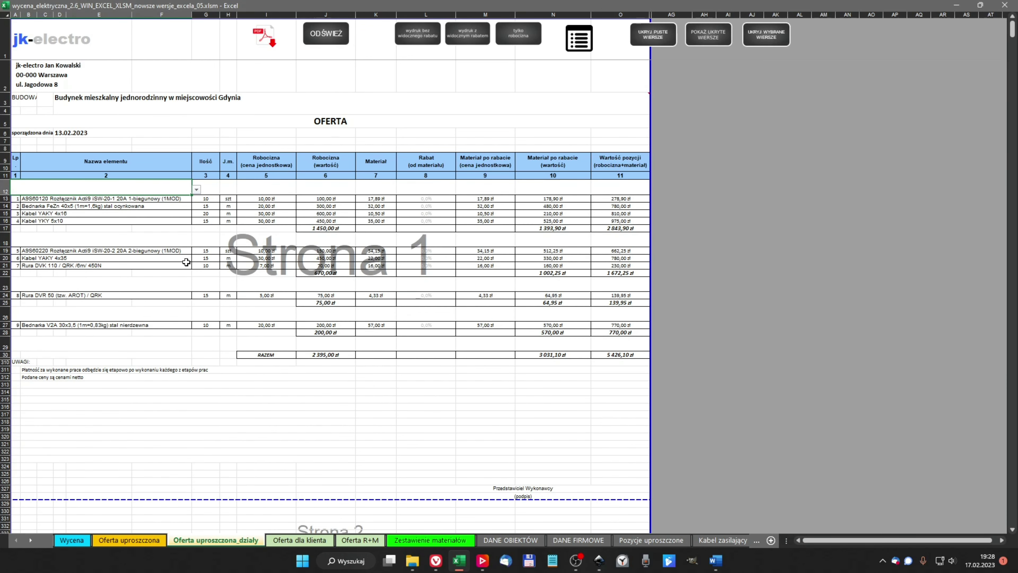
left_click(276, 243)
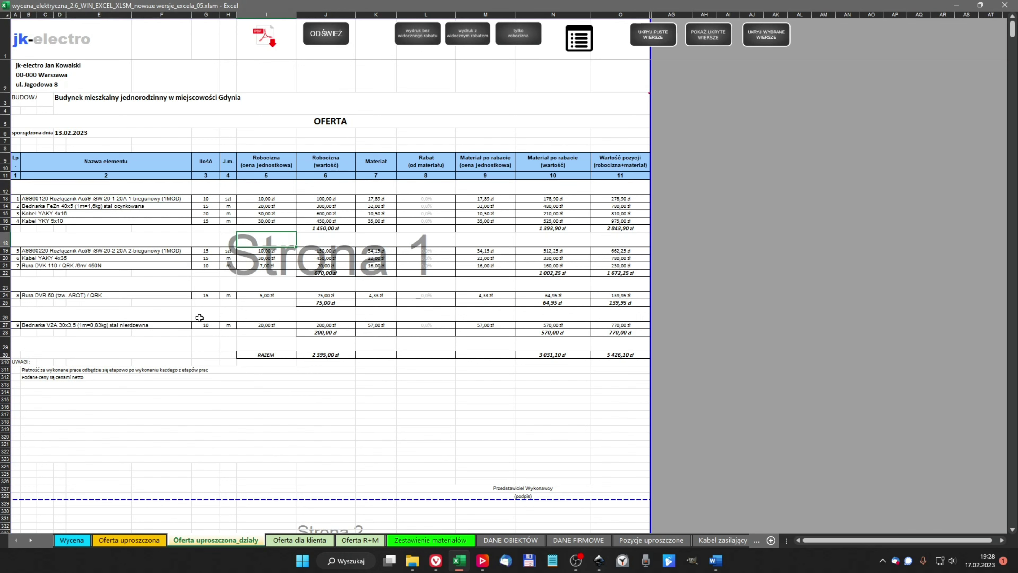
left_click(318, 199)
left_click_drag(318, 205, 325, 221)
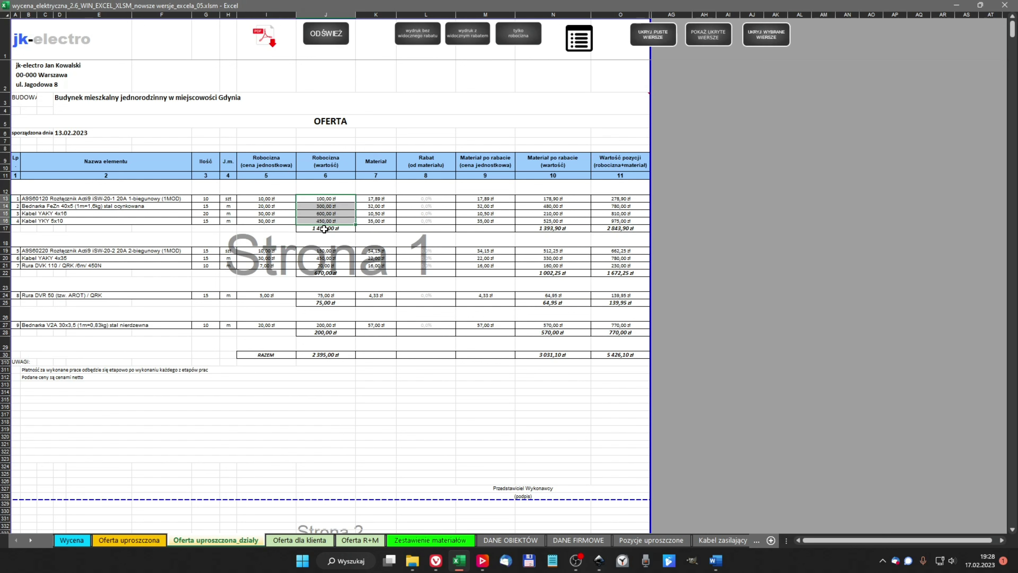
left_click(324, 229)
left_click(327, 297)
left_click(326, 332)
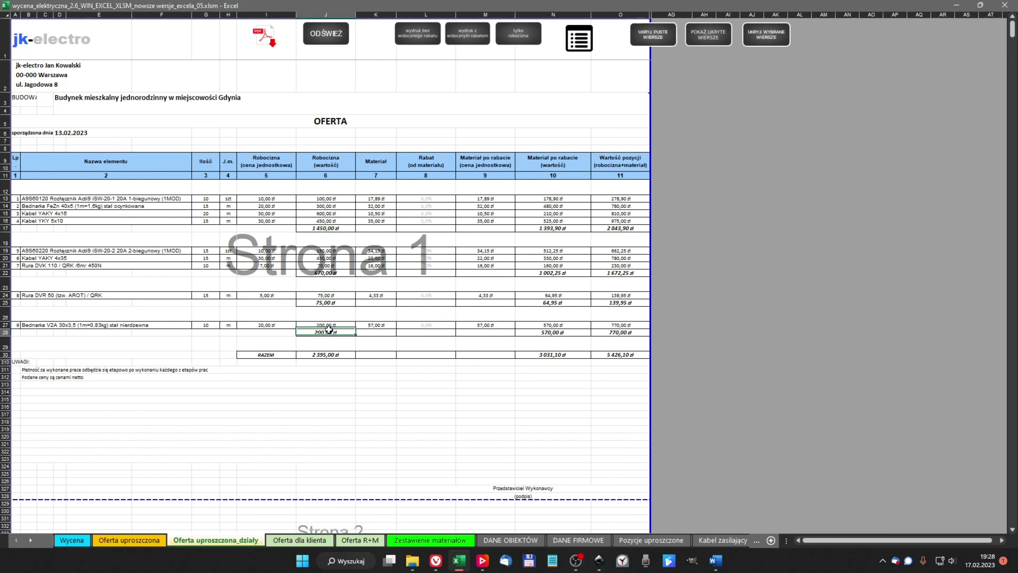
left_click(328, 198)
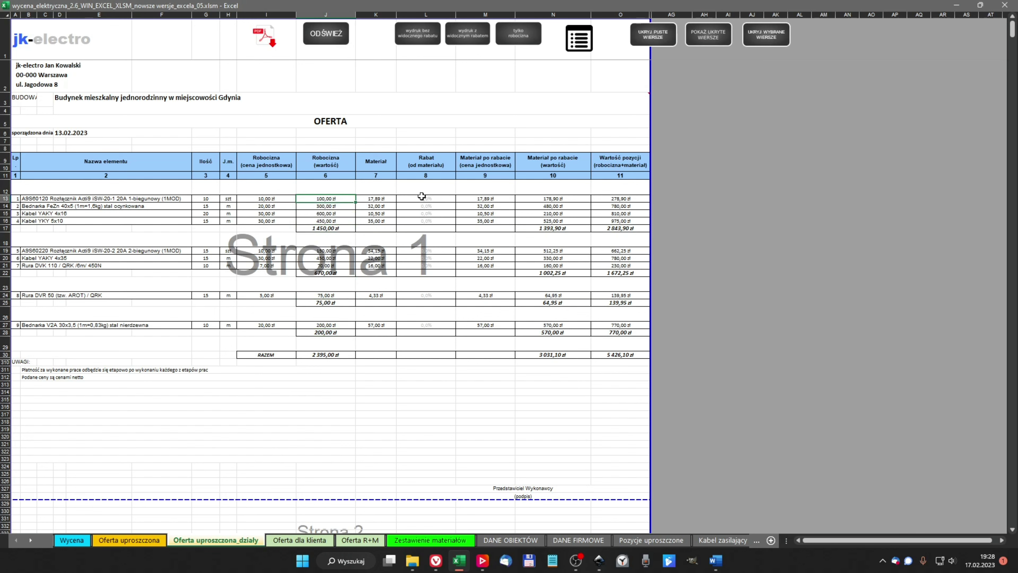
left_click(485, 228)
left_click(553, 228)
left_click(624, 222)
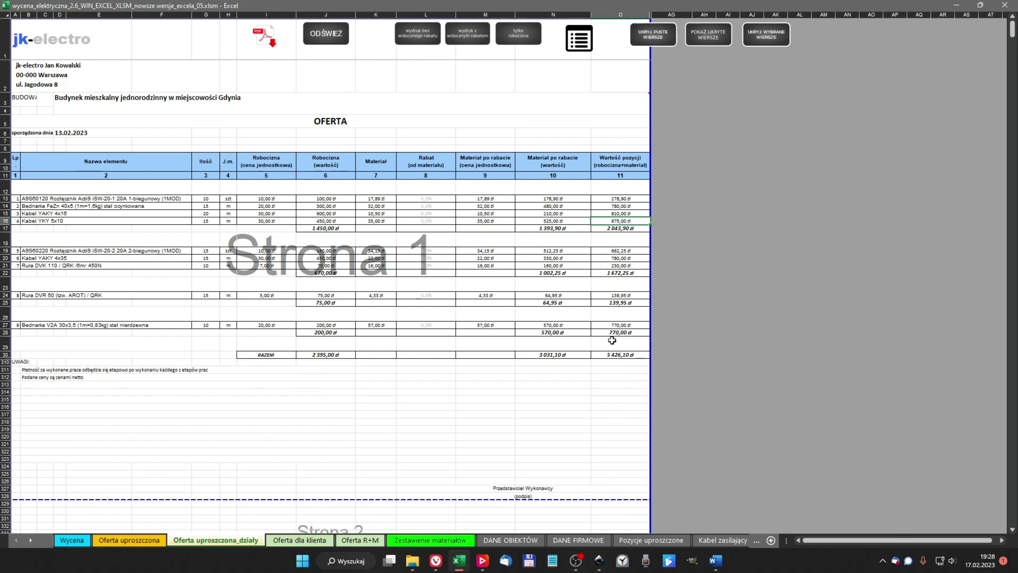
left_click(433, 384)
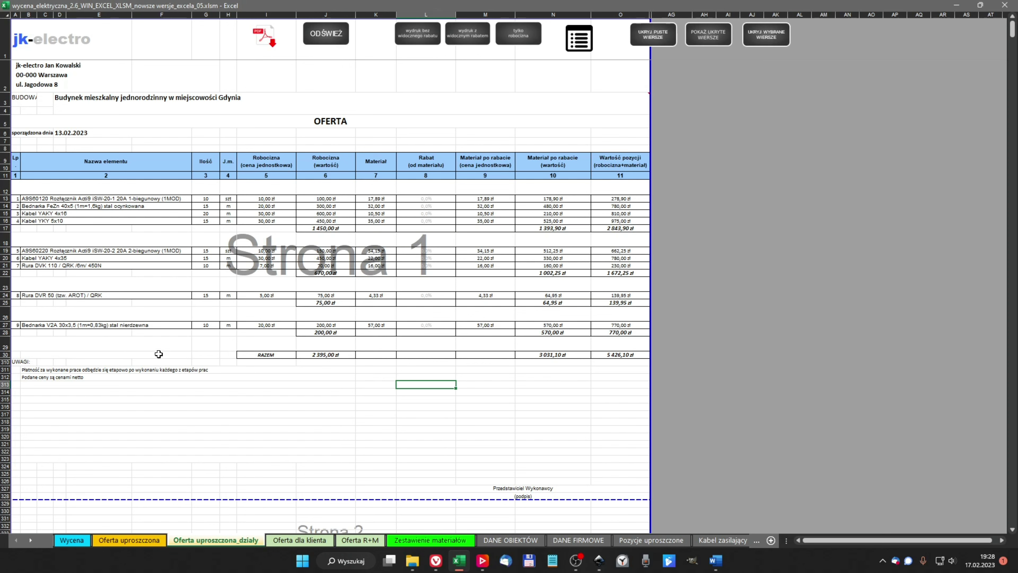
left_click_drag(157, 356, 159, 363)
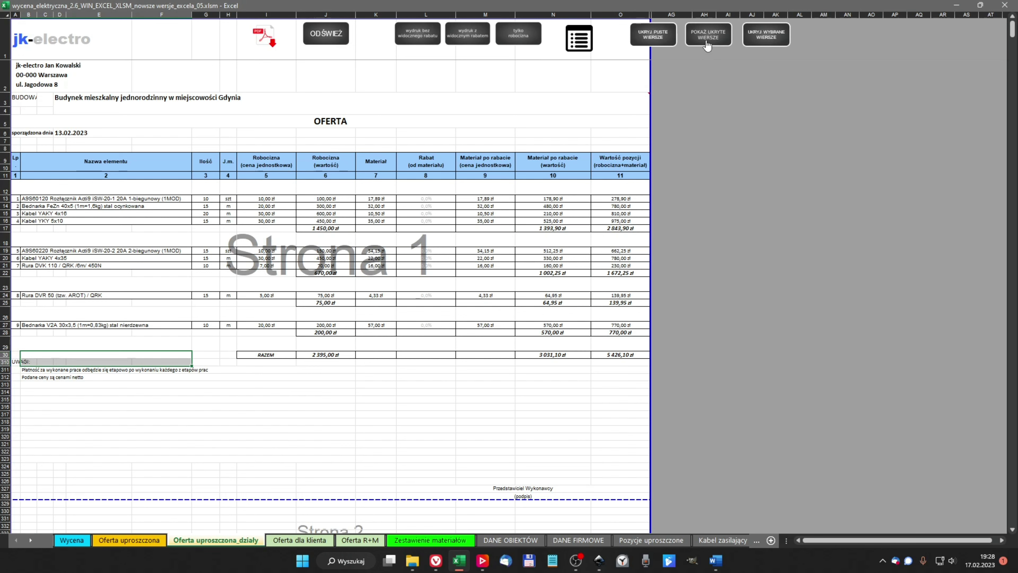
left_click(138, 323)
left_click(74, 209)
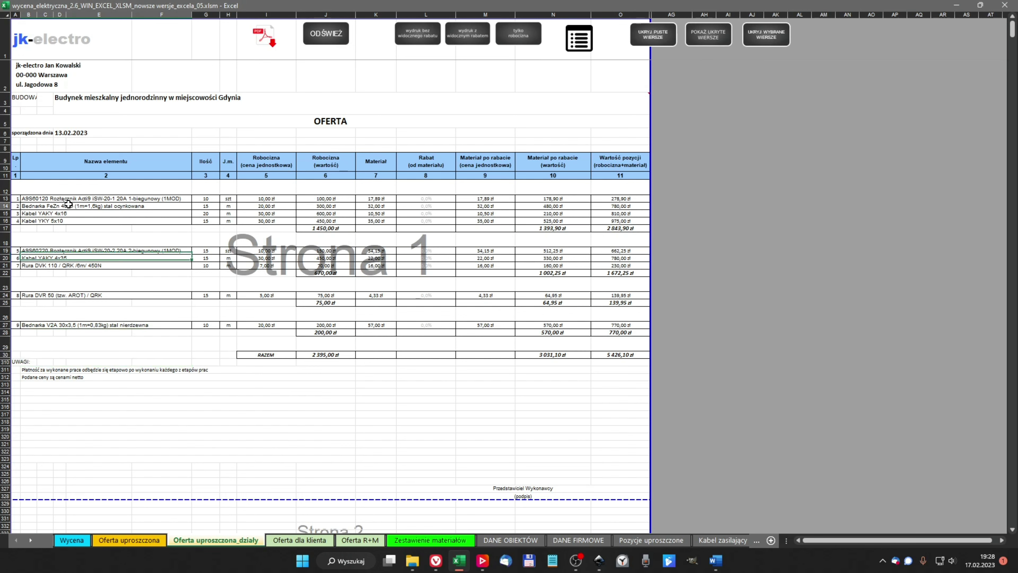
scroll(65, 195, "up", 3)
left_click(303, 290)
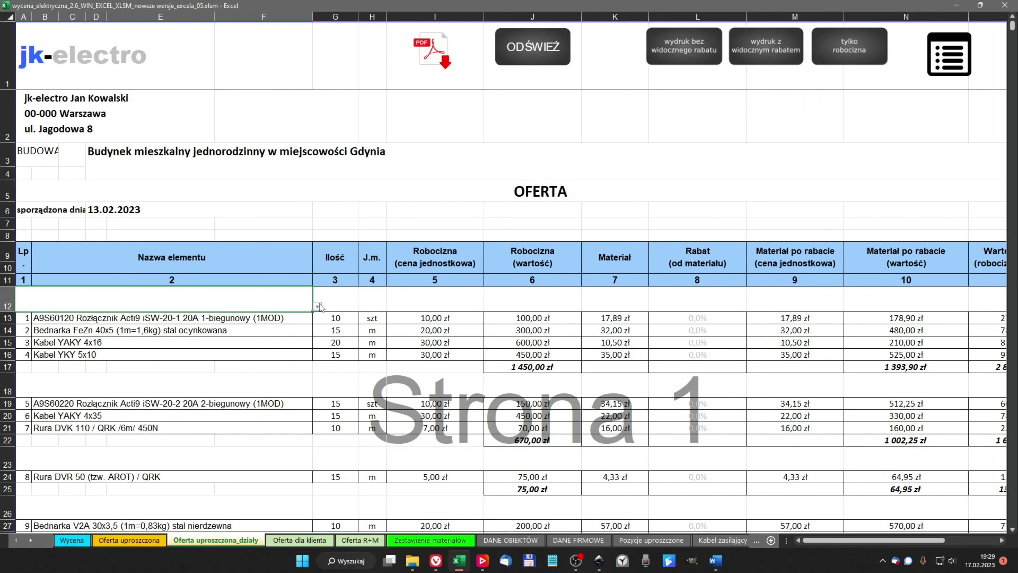
left_click(318, 306)
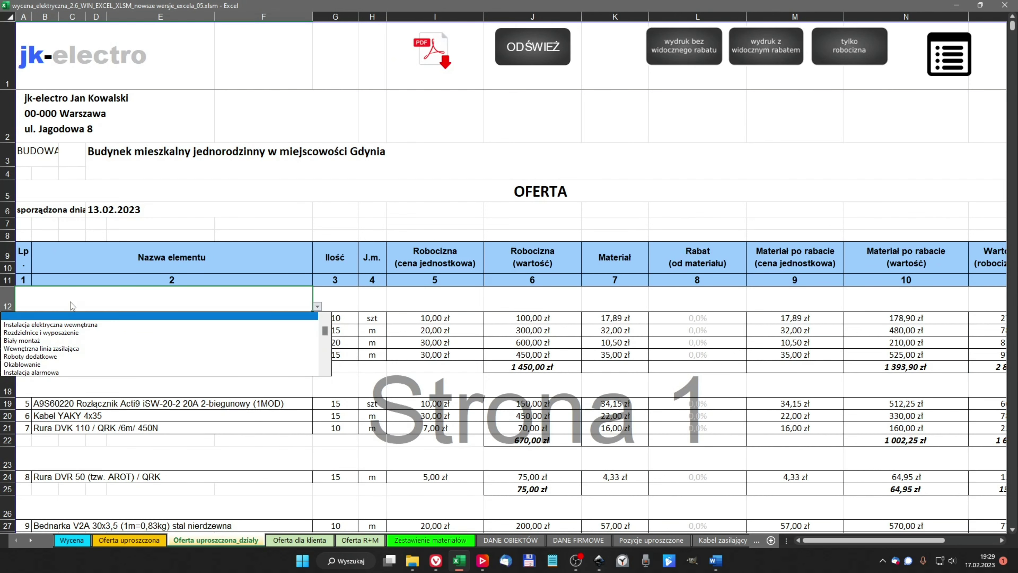
left_click(70, 318)
type("gdsfgsdflkgn")
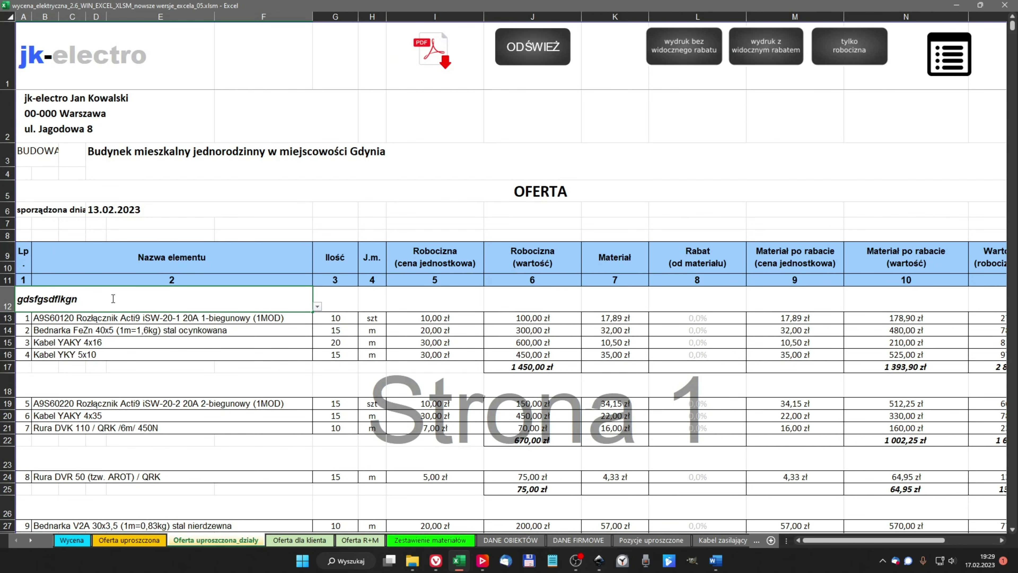
key("Escape")
left_click(317, 307)
left_click(105, 306)
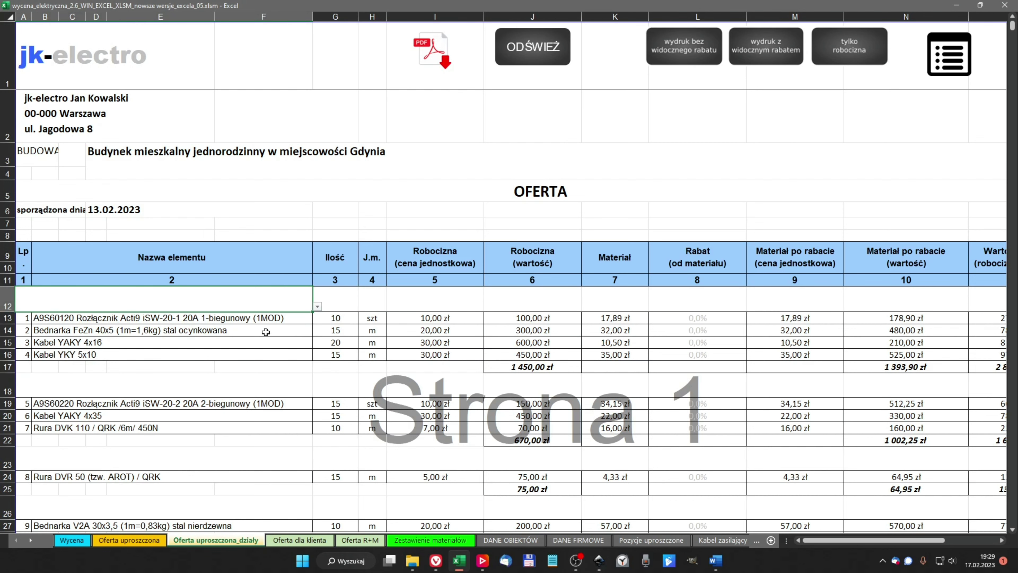
- On DANE OBIEKTÓW, overwrite element names J3:J6 with Pokój 1, Pokój 2, Kuchnia and Salon
left_click(527, 540)
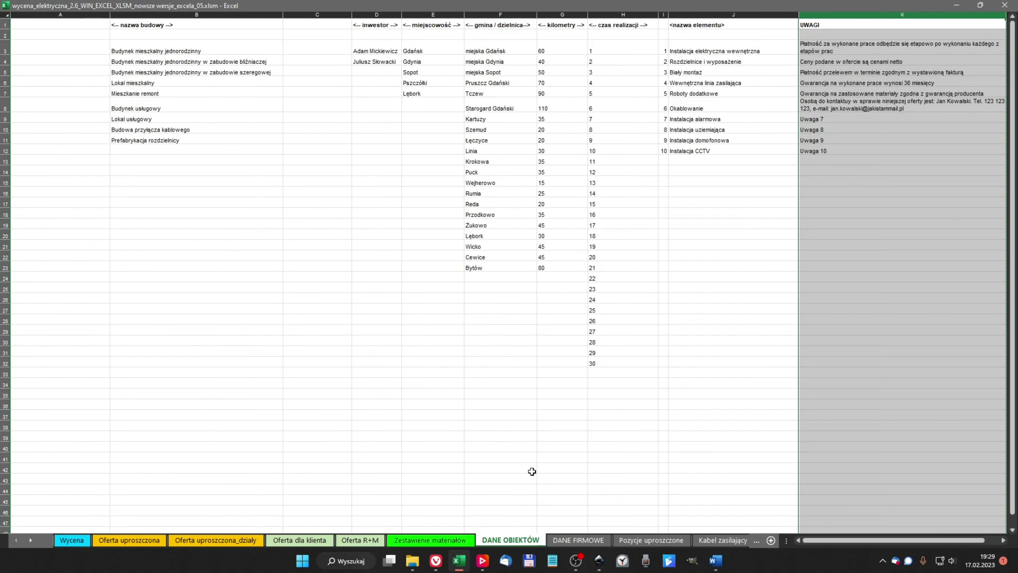
left_click(861, 105)
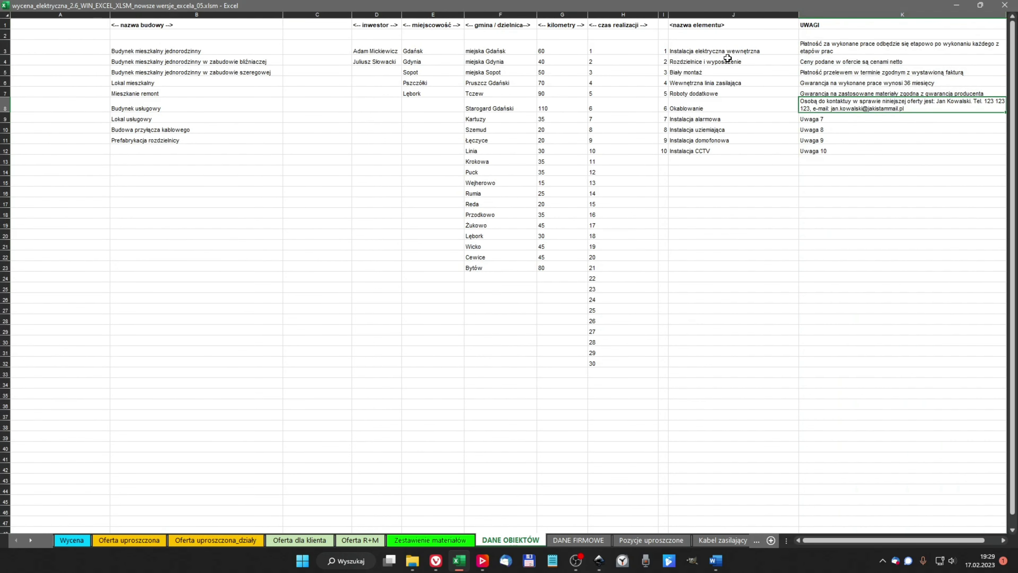
left_click_drag(701, 45, 705, 171)
left_click(702, 49)
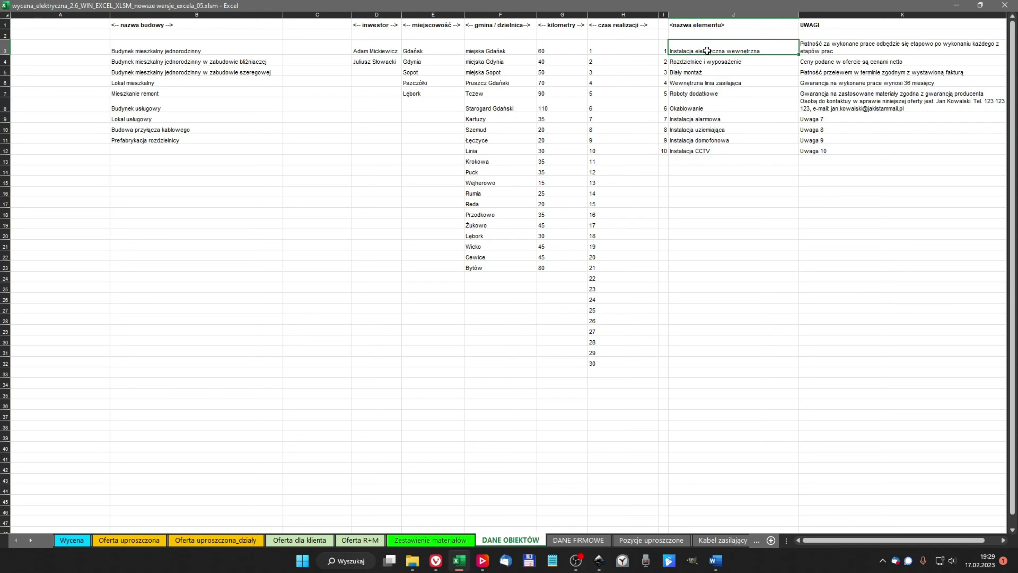
type("Pokój 1")
key("Return")
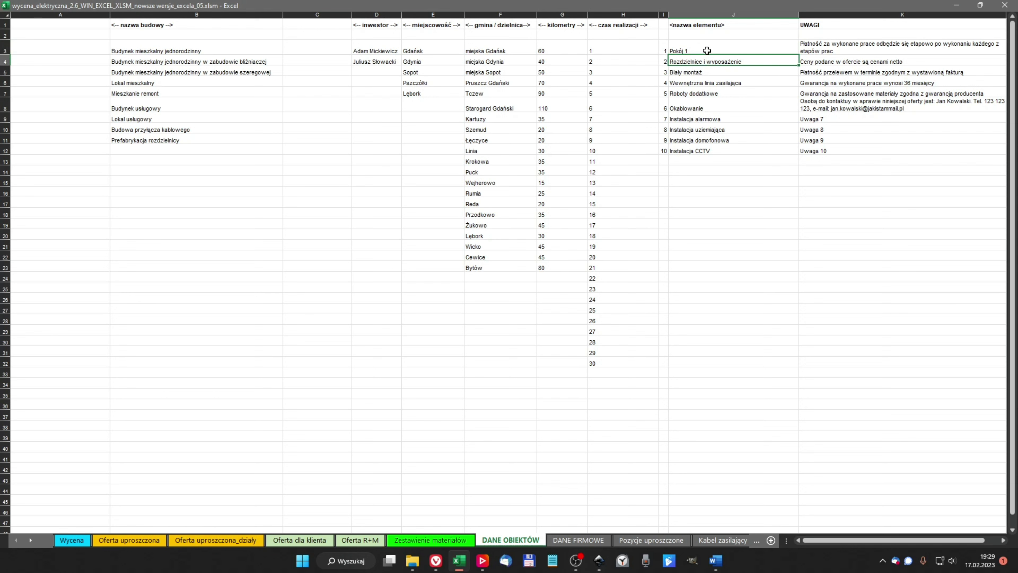
type("Pokój 2")
key("Return")
type("Kuchnia")
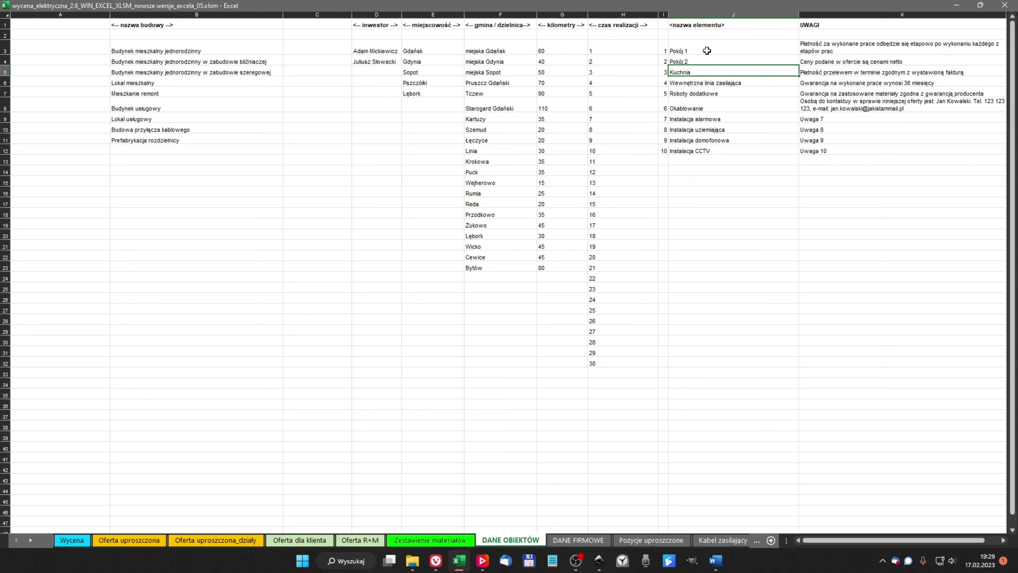
key("Return")
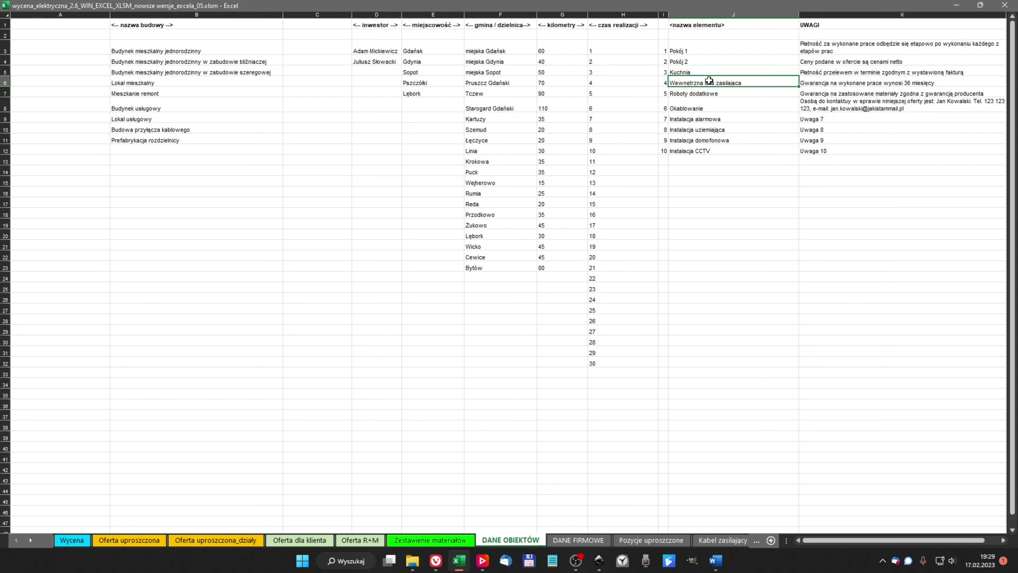
type("Salon")
key("Return")
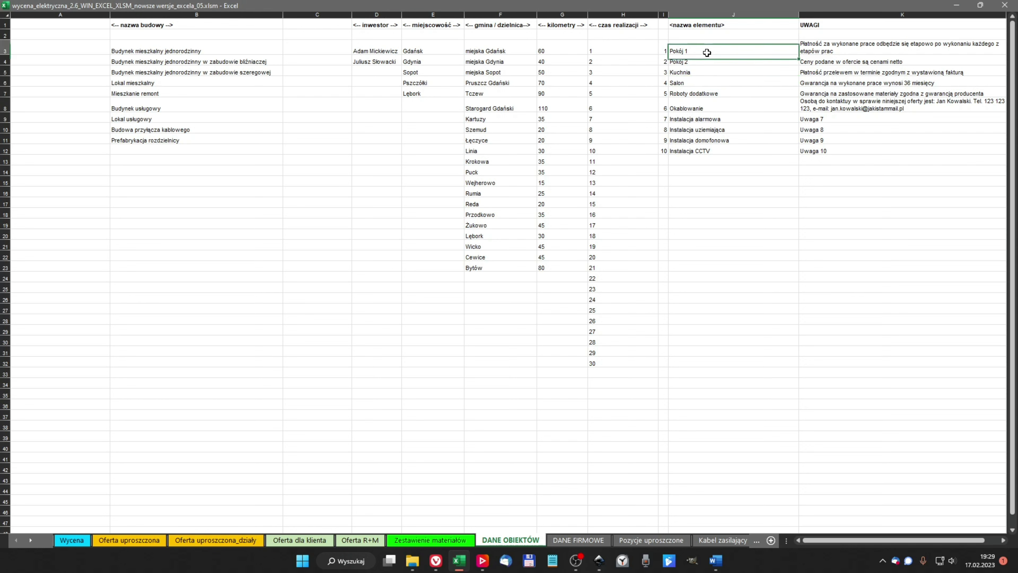
left_click_drag(708, 51, 705, 80)
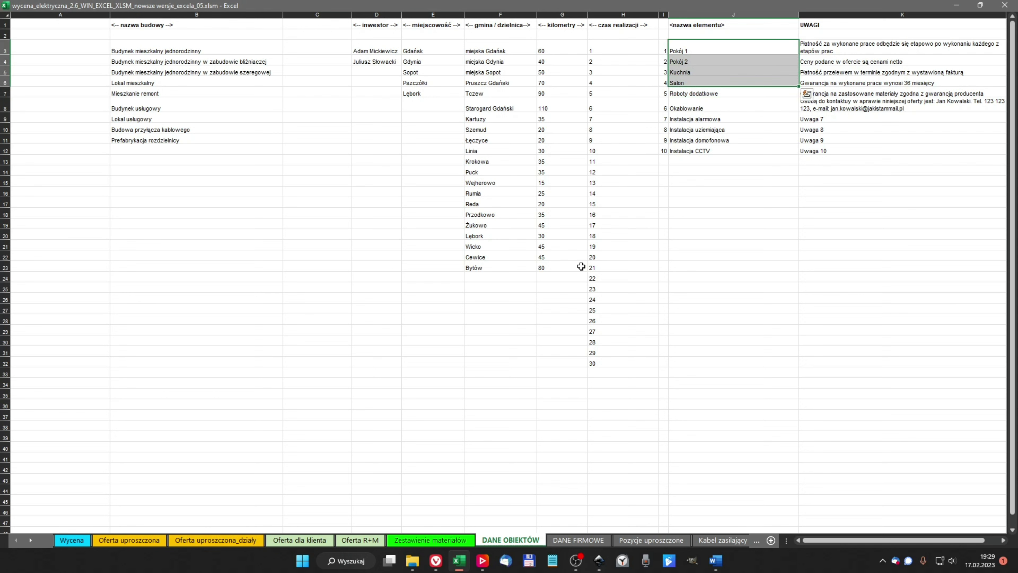
- Head the first item group on Oferta uproszczona_działy as Pokój 1
left_click(223, 540)
left_click(174, 288)
type("Pokój 1")
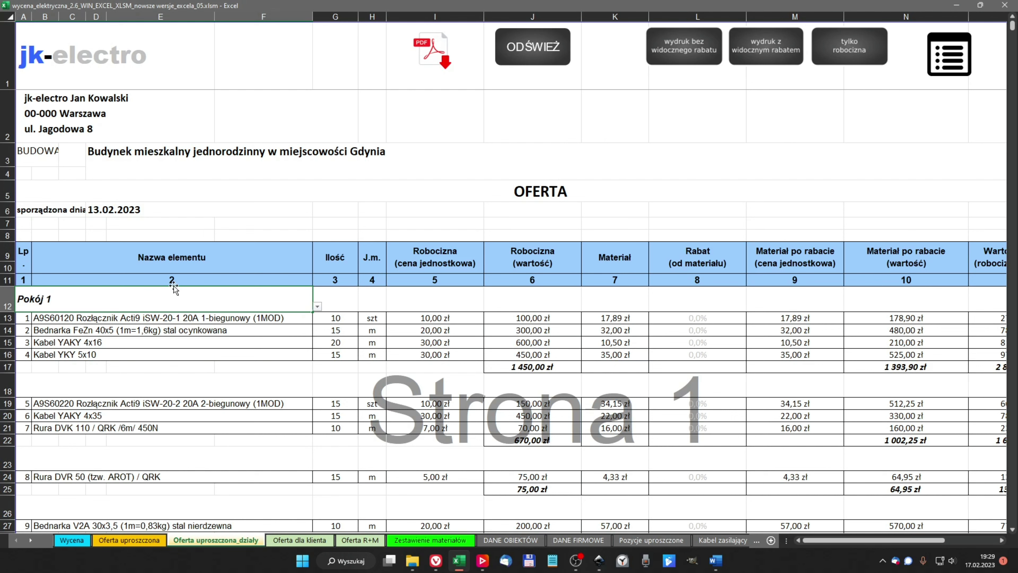
key("Return")
left_click(317, 306)
left_click(36, 308)
- Name the remaining three groups Pokój 2, Kuchnia and Salon
left_click(120, 389)
left_click(120, 459)
left_click(120, 507)
scroll(240, 321, "down", 2)
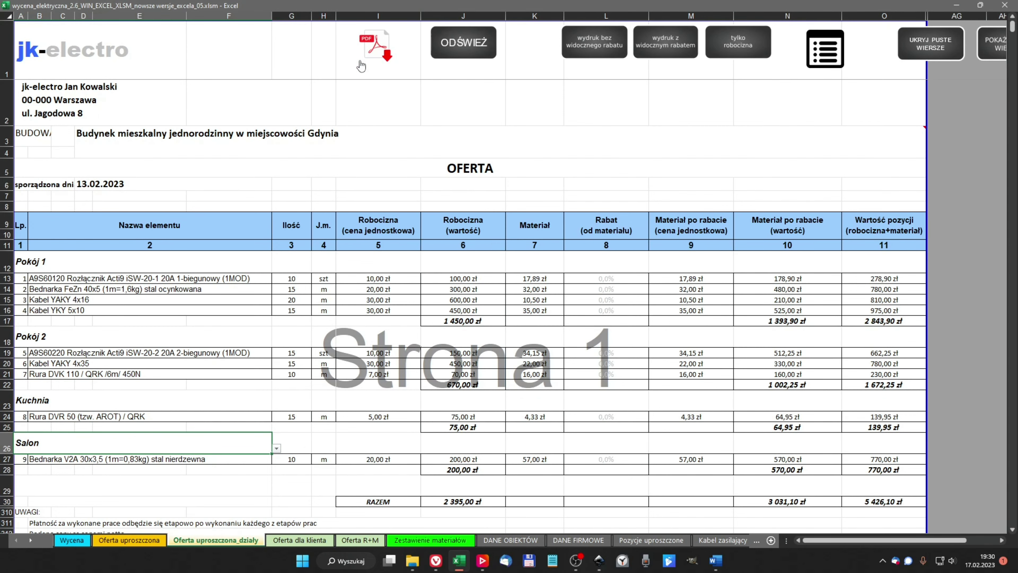
scroll(361, 215, "down", 3)
- Export page 1 of the room-grouped offer to PDF, entering 'Oferta uproszczona' as file name
scroll(360, 215, "up", 3)
left_click(376, 45)
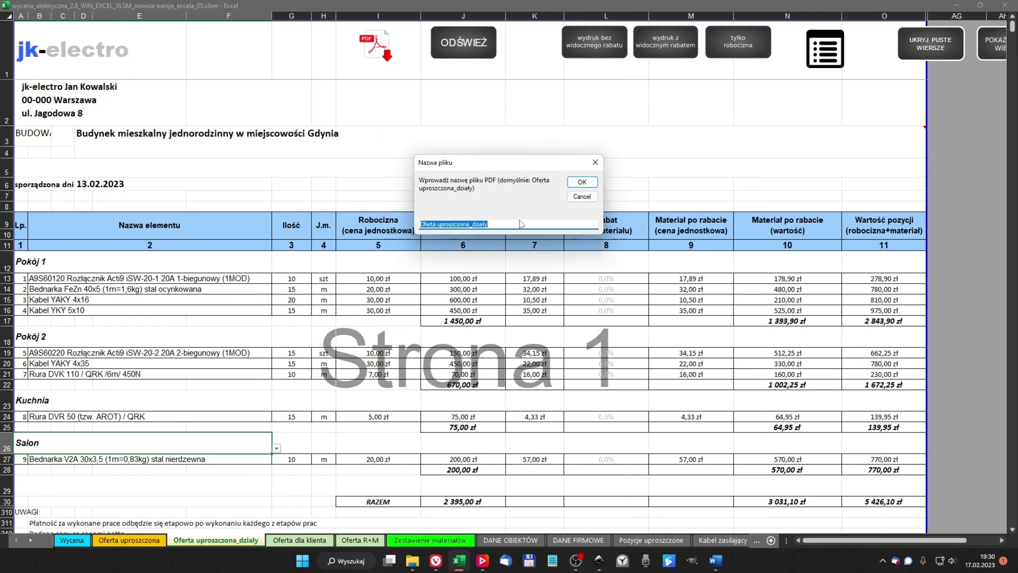
type("Oferta ")
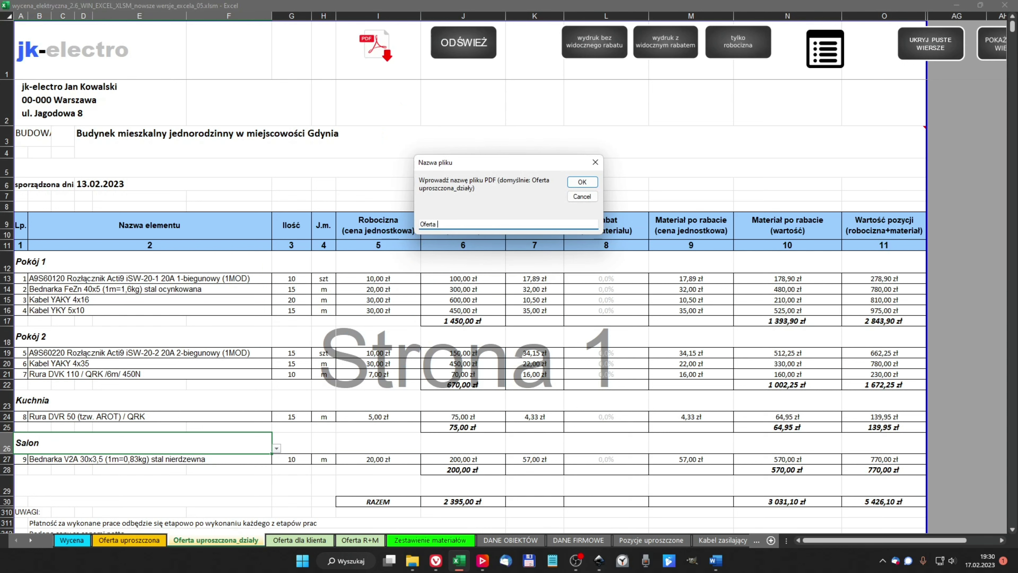
type("uproszczona")
left_click(586, 183)
type("1")
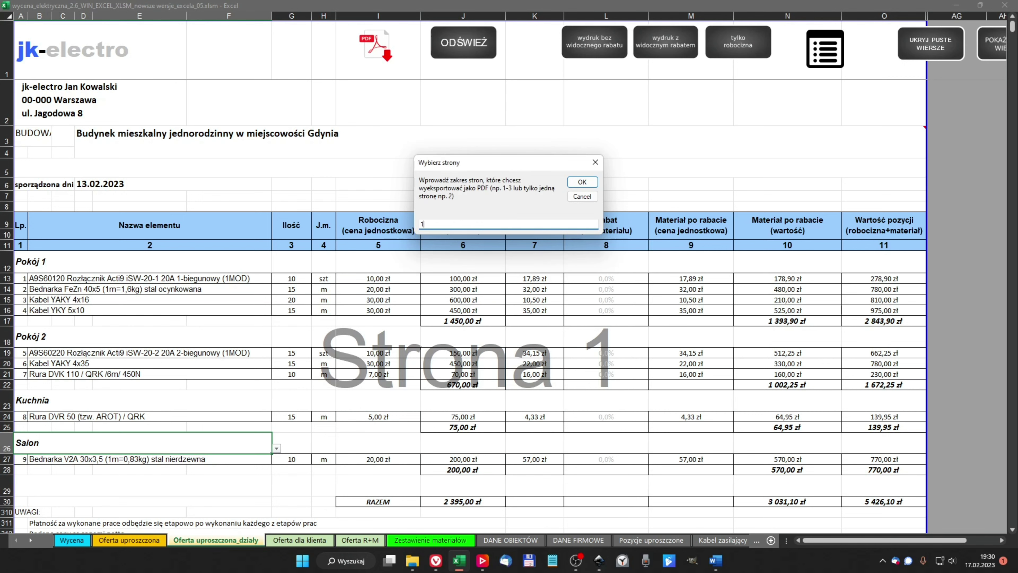
left_click(583, 182)
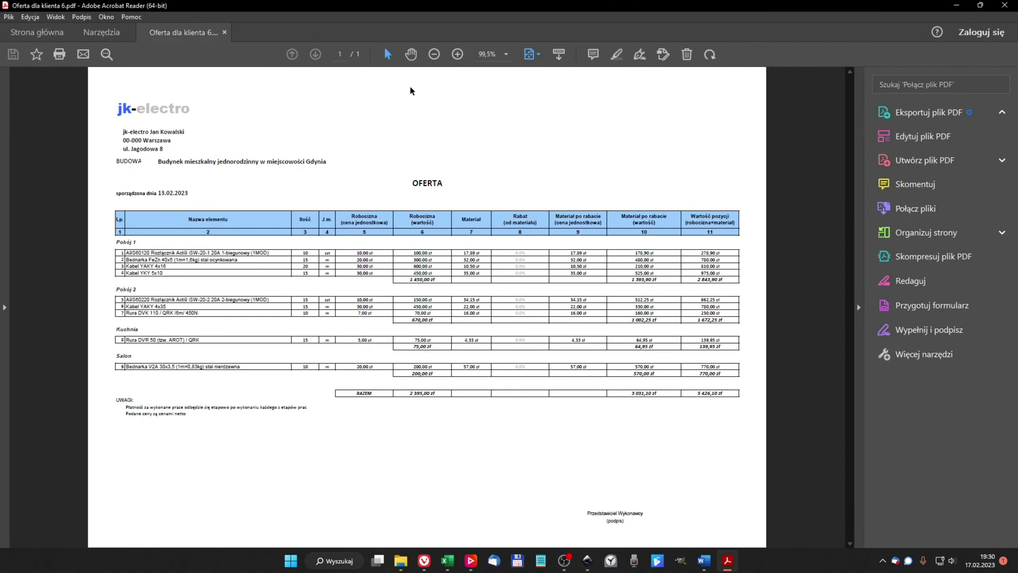
- Close Acrobat Reader to bring the Excel workbook back
left_click(1005, 5)
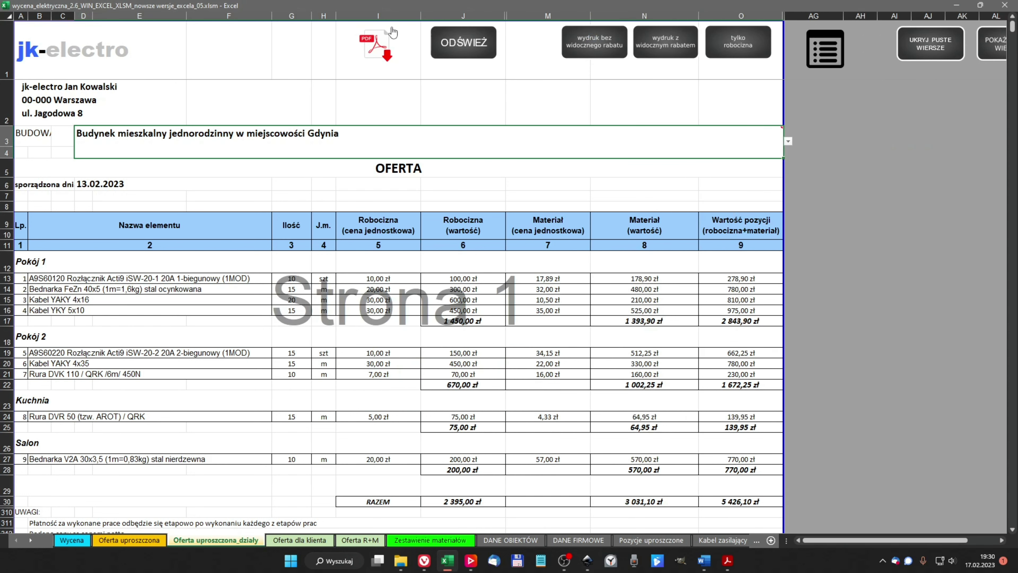
- Re-export the discount-free offer to PDF with the default name Oferta uproszczona_działy 7
left_click(379, 45)
left_click(579, 183)
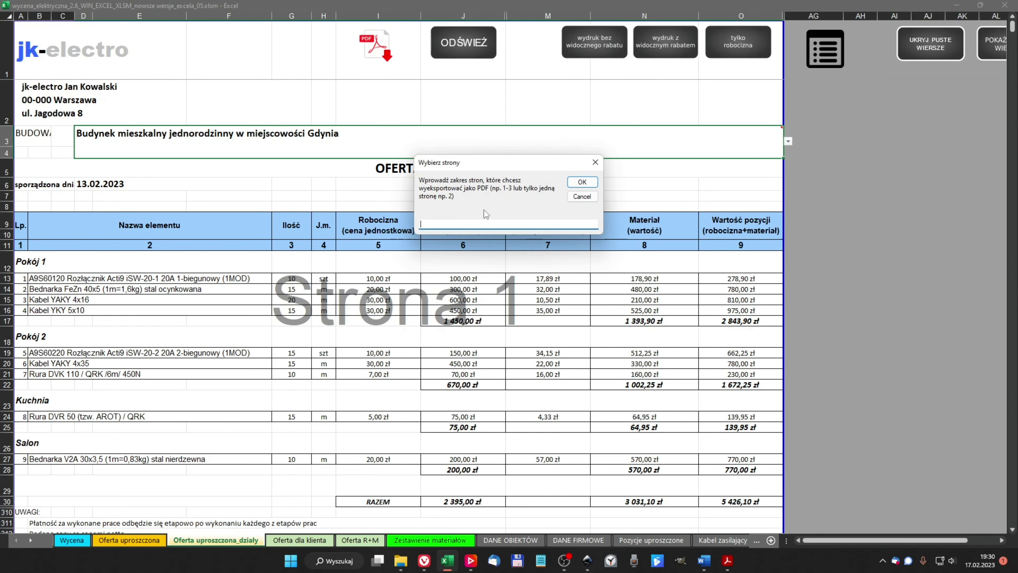
key("Return")
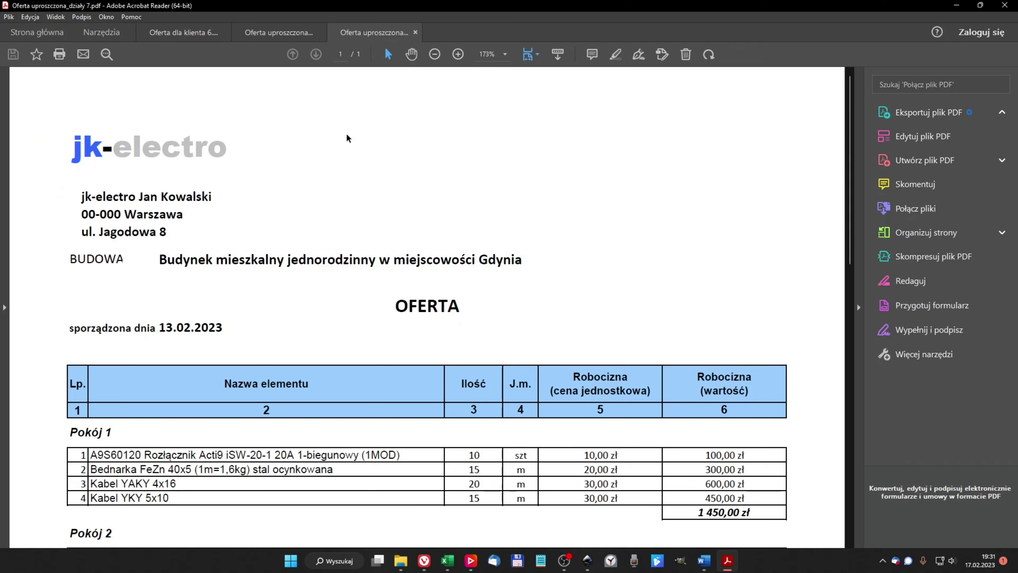
- Compare the Oferta dla klienta 6, Oferta uproszczona and Oferta uproszczona_działy 7 PDFs, then minimize Acrobat
scroll(527, 223, "down", 5)
scroll(465, 240, "up", 5)
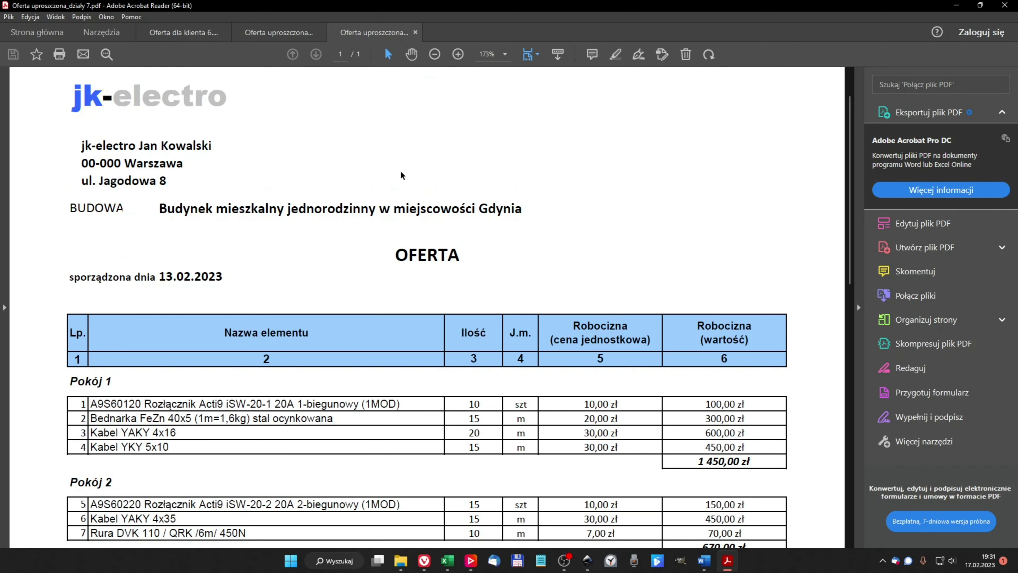
left_click(178, 34)
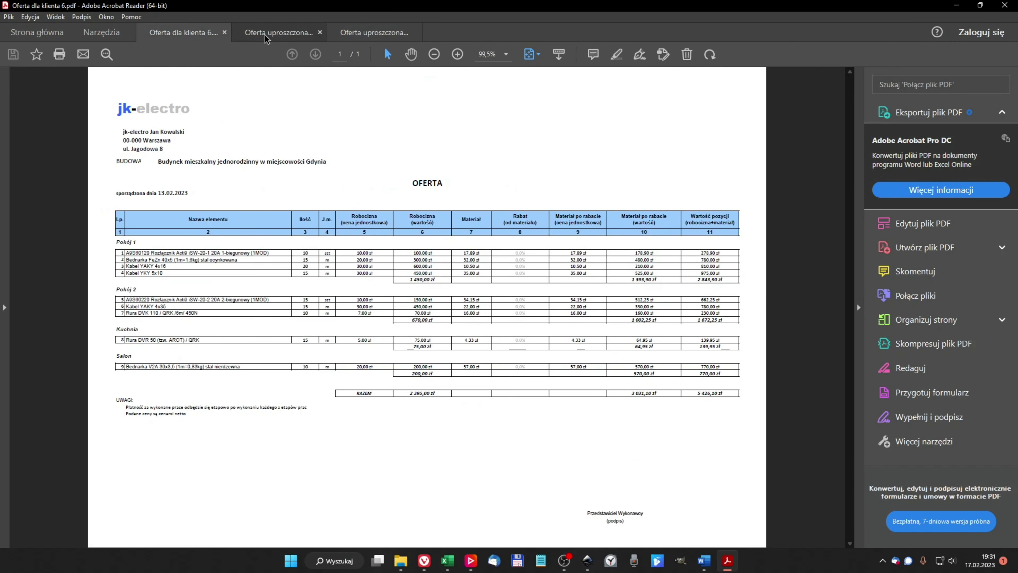
left_click(281, 35)
left_click(387, 38)
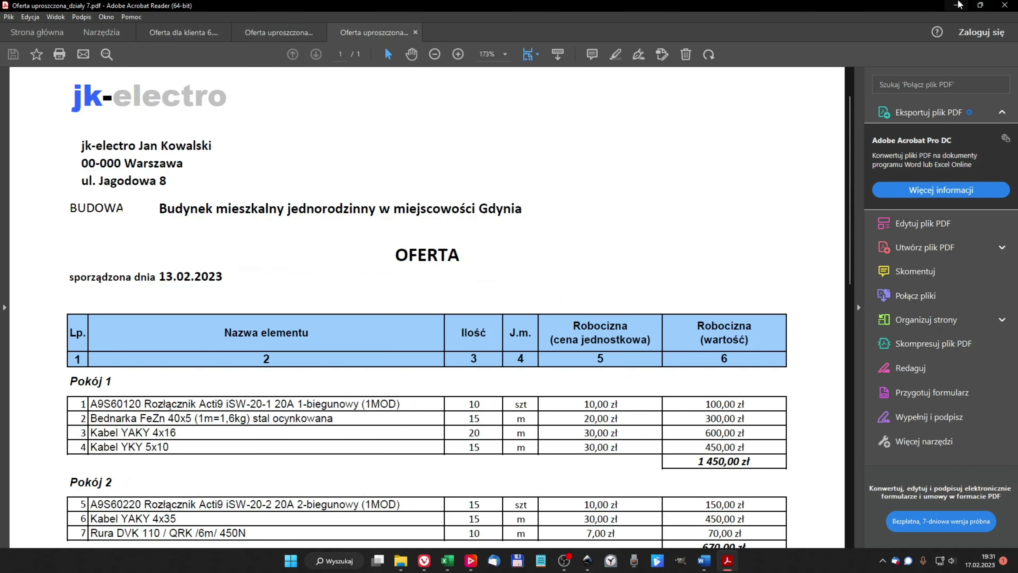
left_click(956, 5)
- Export the Zestawienie materiałów list (nine materials, 3 031,10 zł) to PDF
left_click(417, 541)
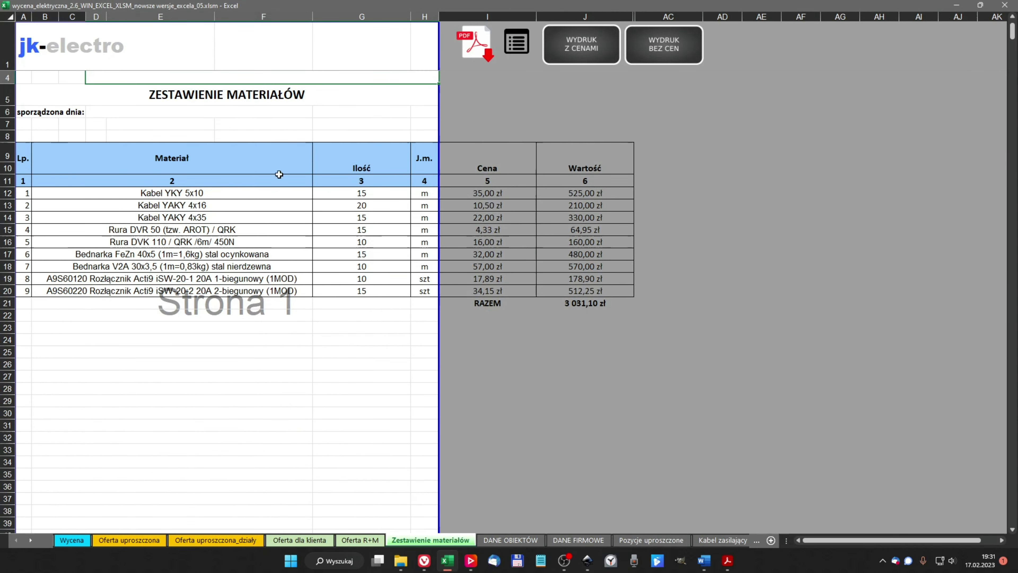
left_click(552, 50)
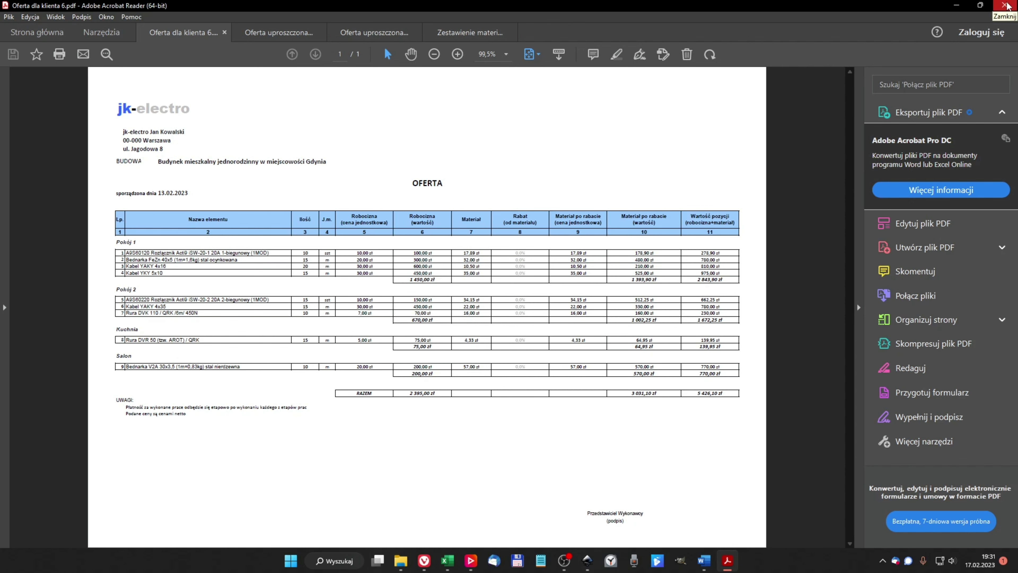
- Close Acrobat Reader along with all its open PDF tabs
left_click(1008, 4)
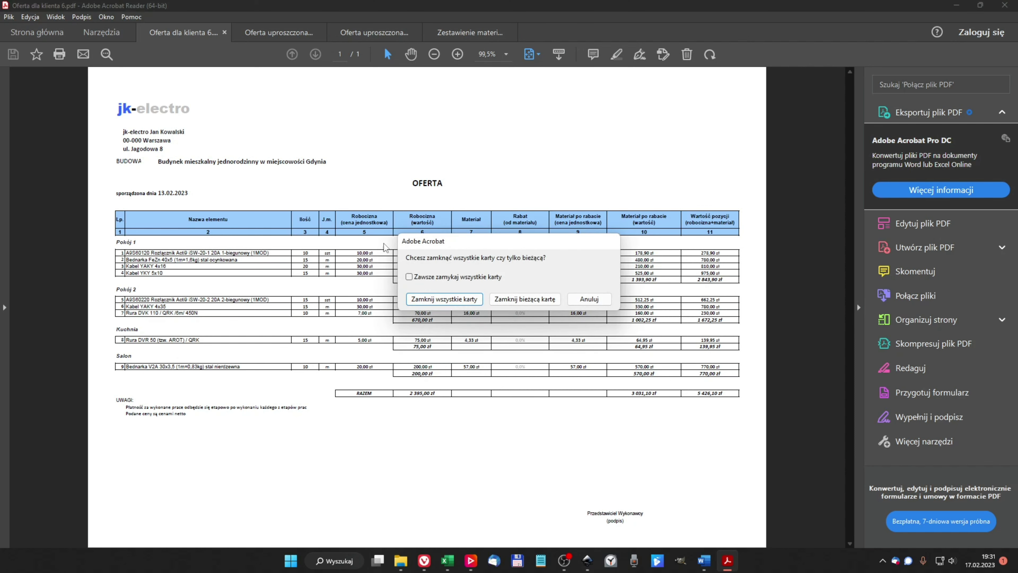
left_click(392, 297)
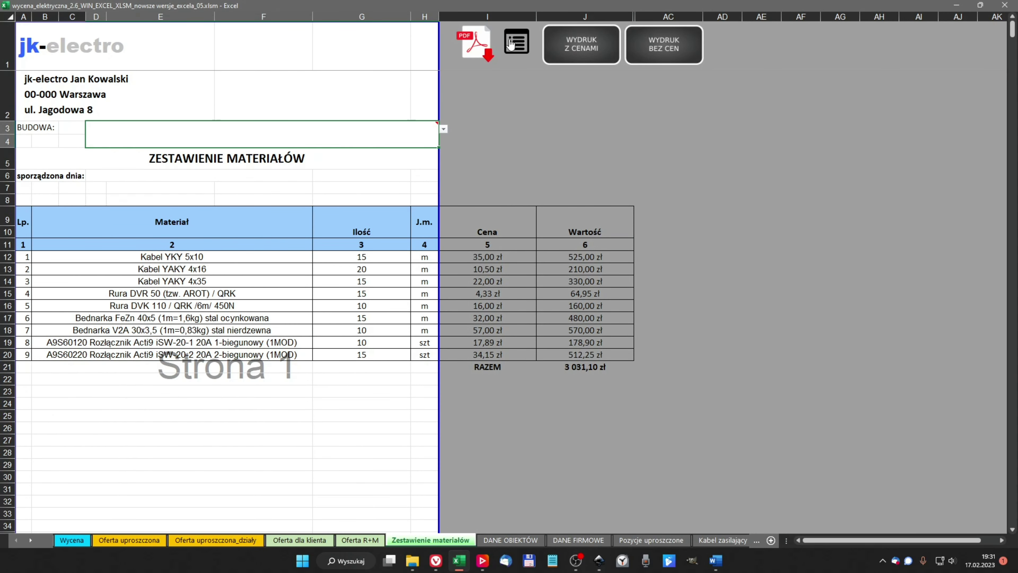
- Review the Oferta uproszczona_działy room-grouped offer, then return to the Wycena sheet
left_click(215, 540)
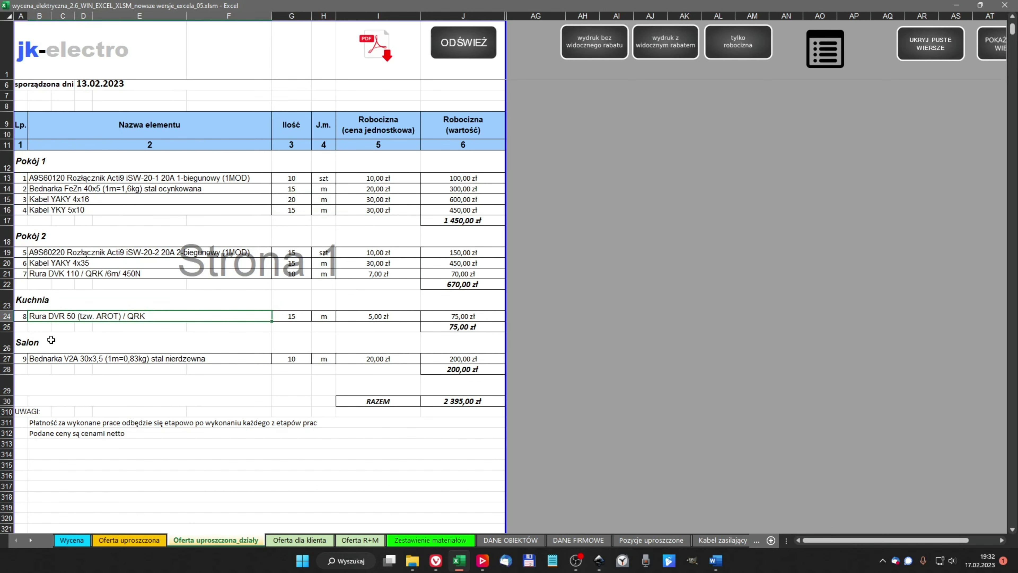
left_click(72, 540)
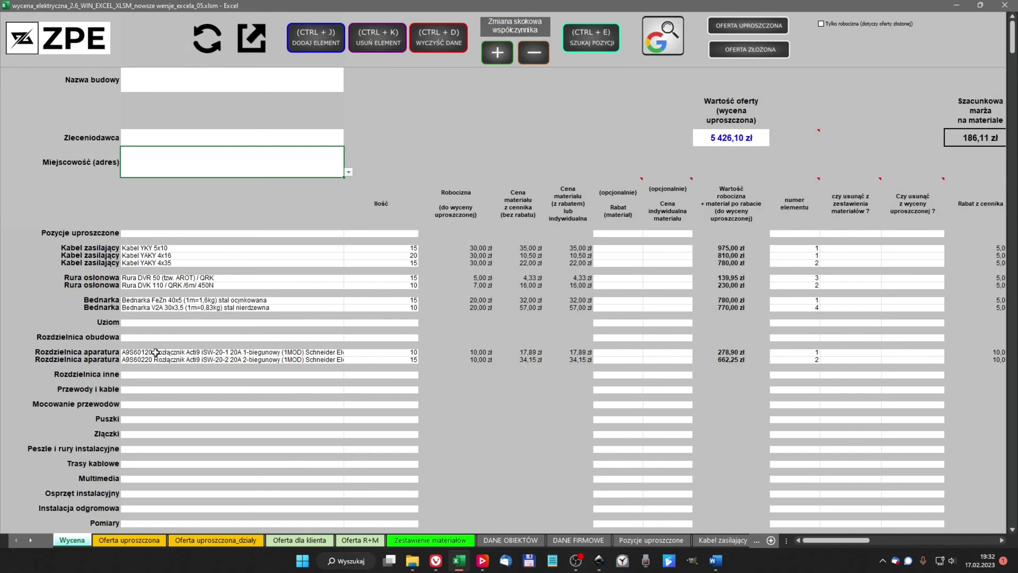
- Set the element number of Rura DVR 50 to 4 and Bednarka V2A to 3
left_click(807, 277)
type("4")
key("Down")
key("Down")
key("Down")
type("3")
key("Return")
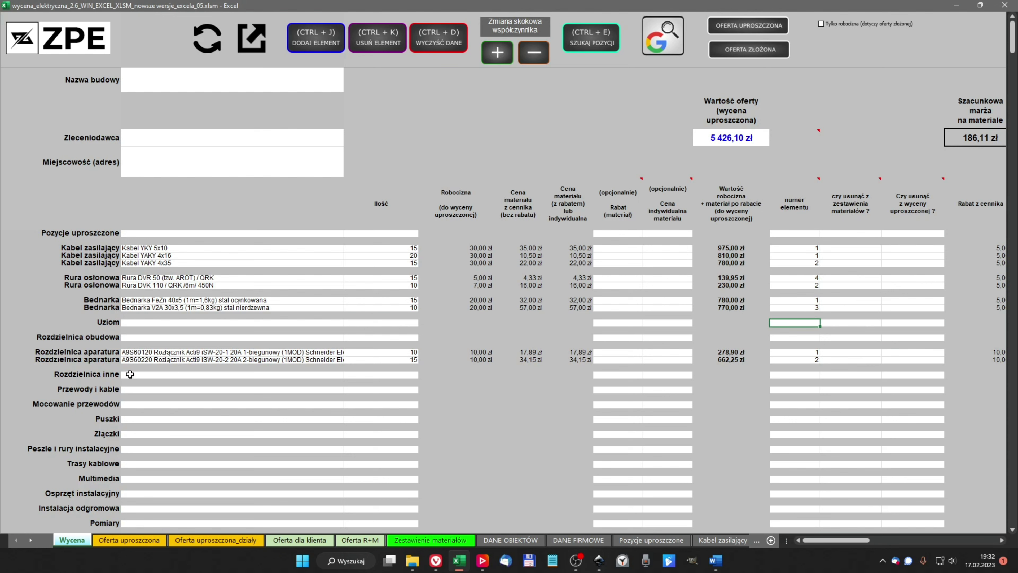
- Add Blok rozdzielczy 4-torowy 7/125A under Rozdzielnica inne and rebuild the room-grouped offer
left_click(130, 374)
left_click(343, 375)
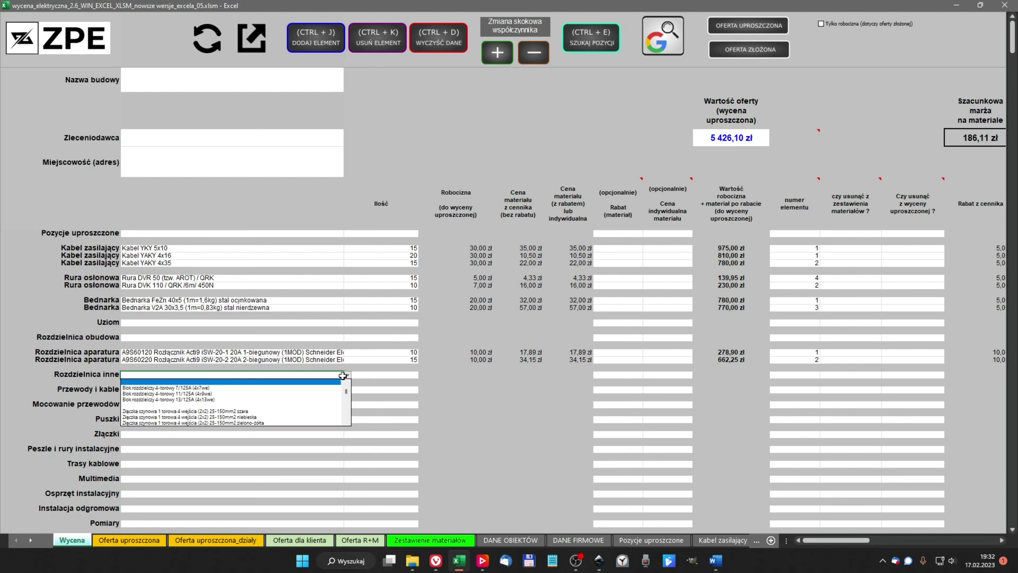
left_click(184, 388)
left_click(215, 539)
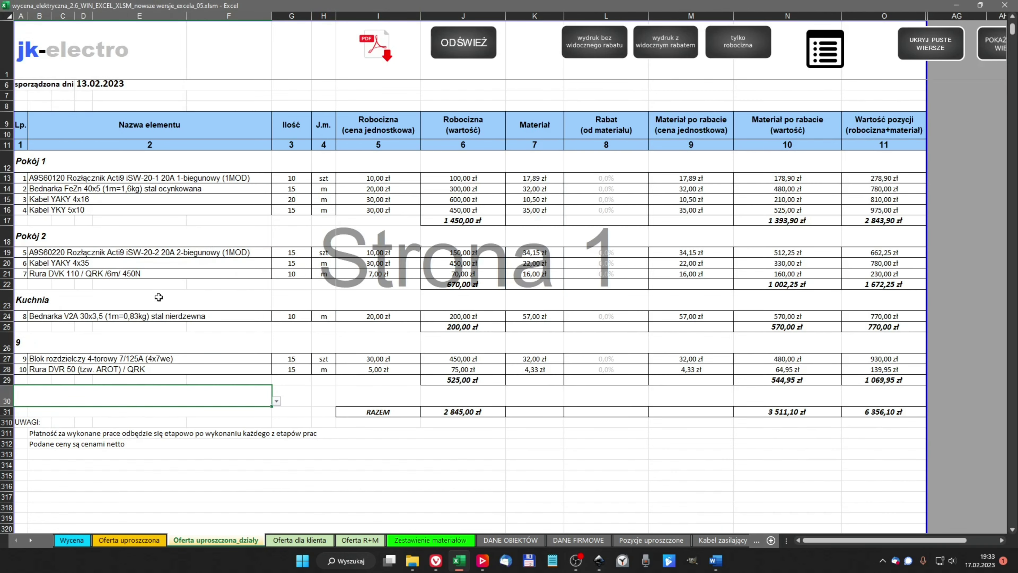
- Rename the offer group headed 9 to Salon, then switch back to the Wycena sheet
left_click(35, 338)
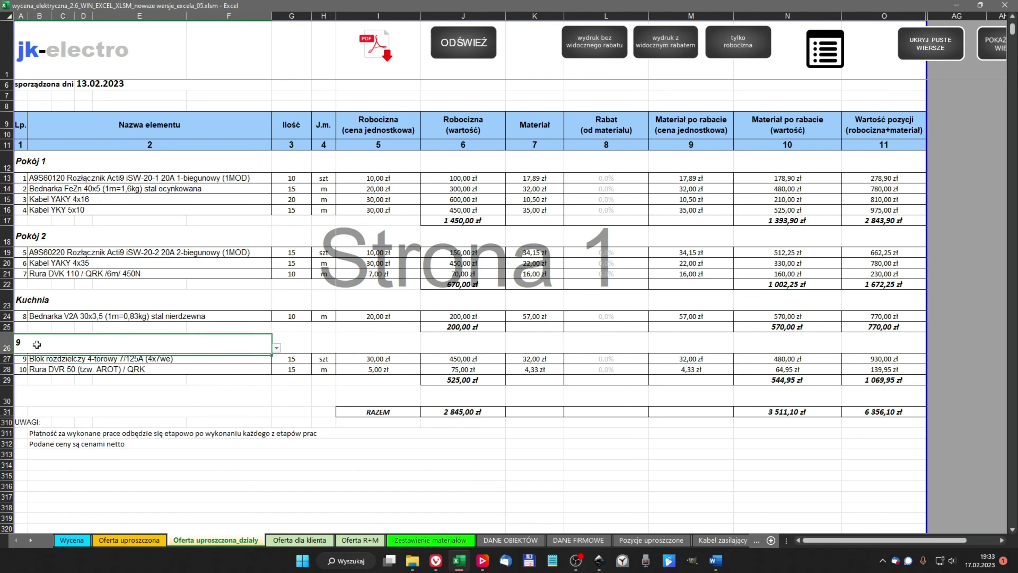
left_click(277, 347)
left_click(36, 391)
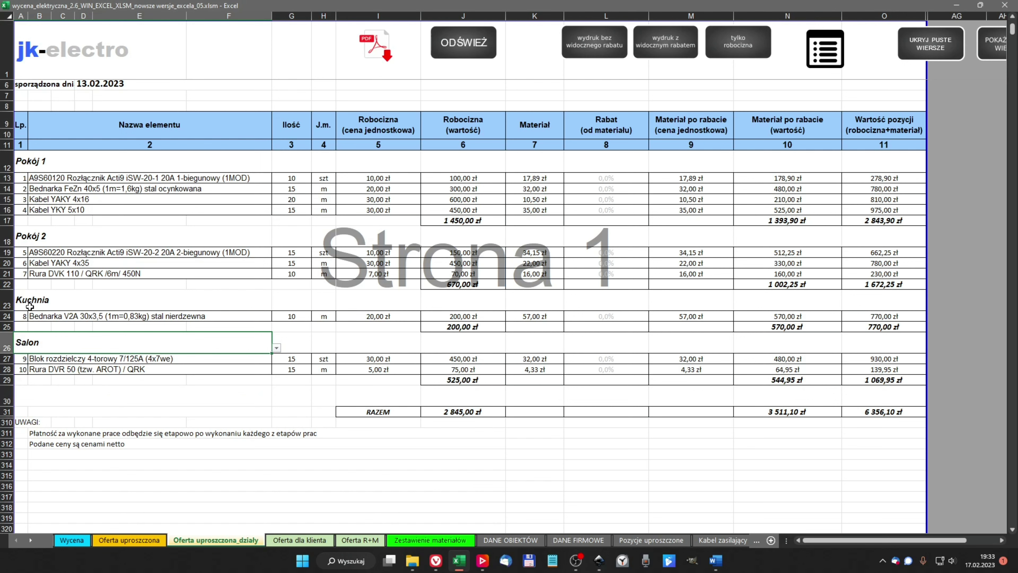
left_click(52, 368)
left_click(55, 319)
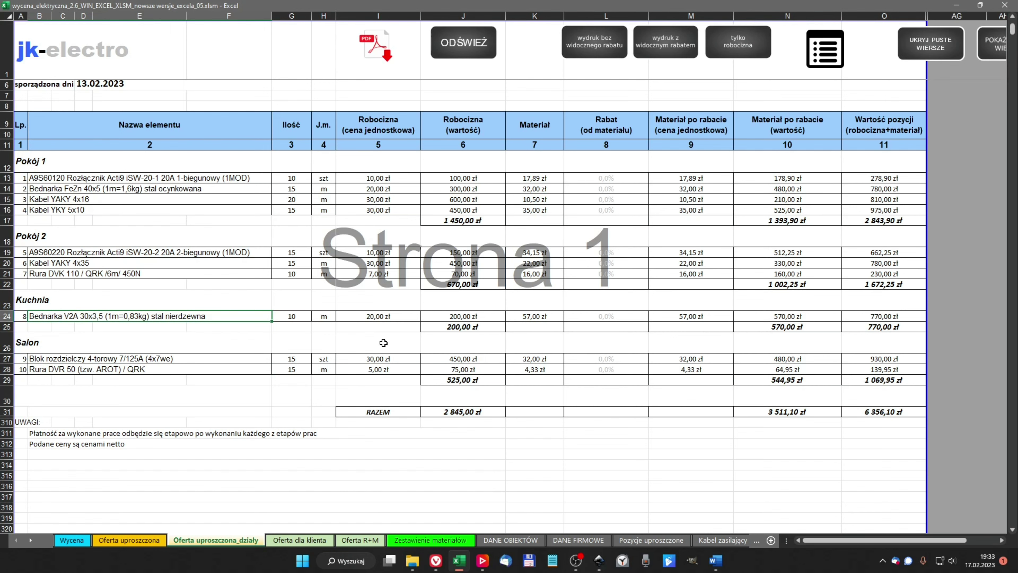
key("ctrl+Page_Up")
key("ctrl+Page_Up")
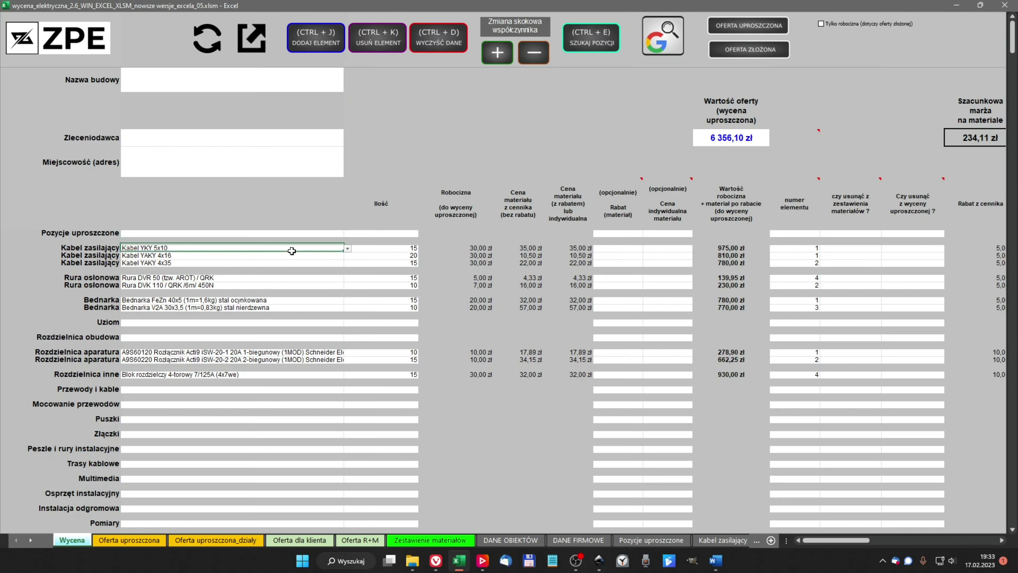
left_click_drag(292, 250, 373, 263)
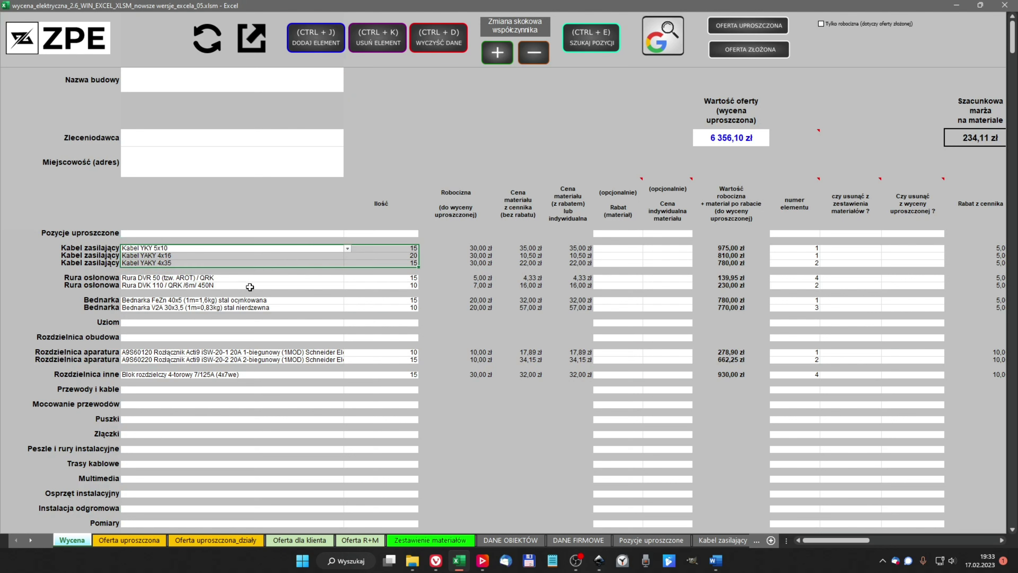
mouse_move(250, 287)
left_mouse_down()
mouse_move(374, 279)
mouse_move(373, 307)
left_mouse_up()
left_click(336, 303)
left_click(326, 308)
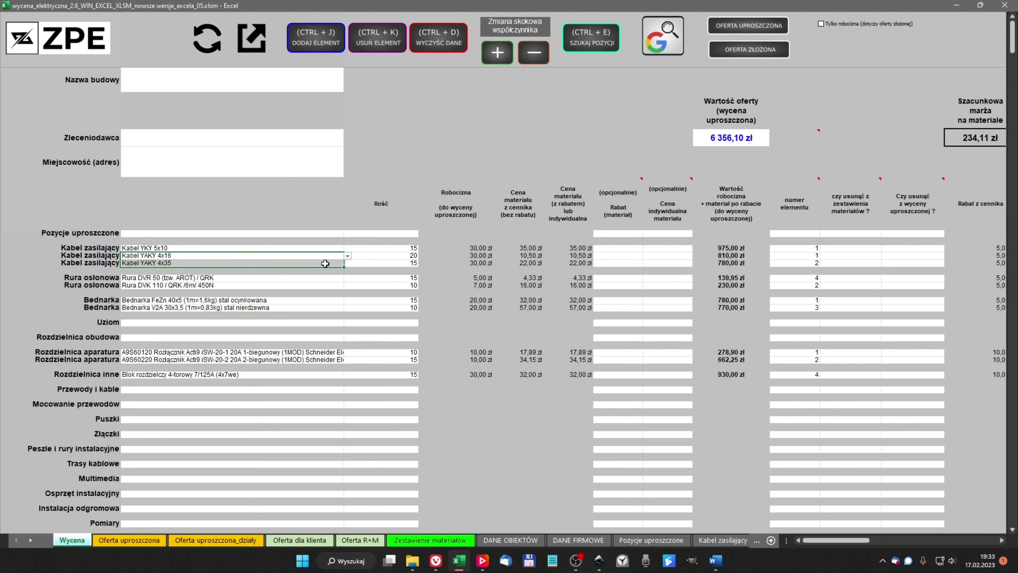
left_click_drag(371, 257, 330, 261)
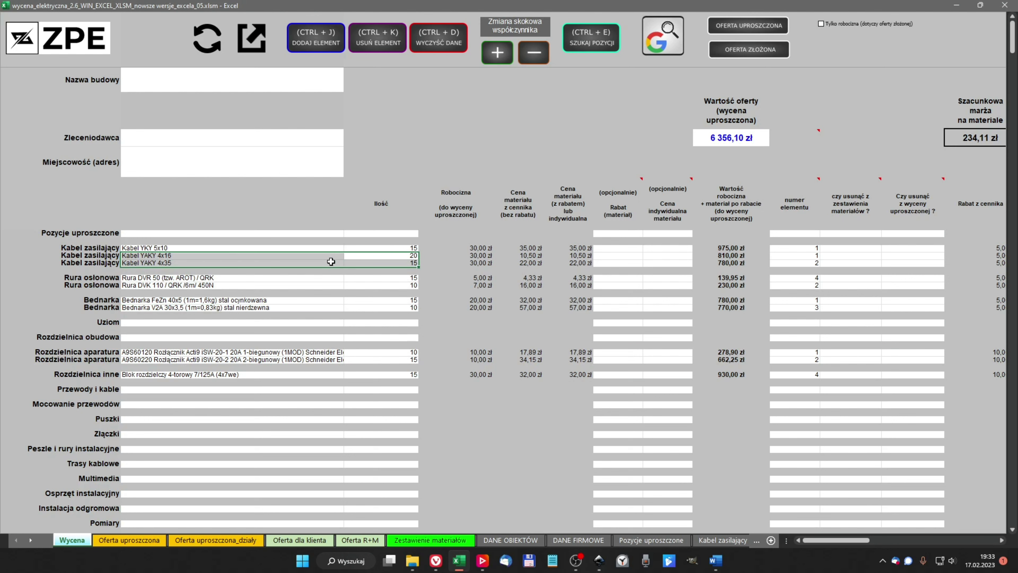
left_click(325, 248)
left_click(325, 257)
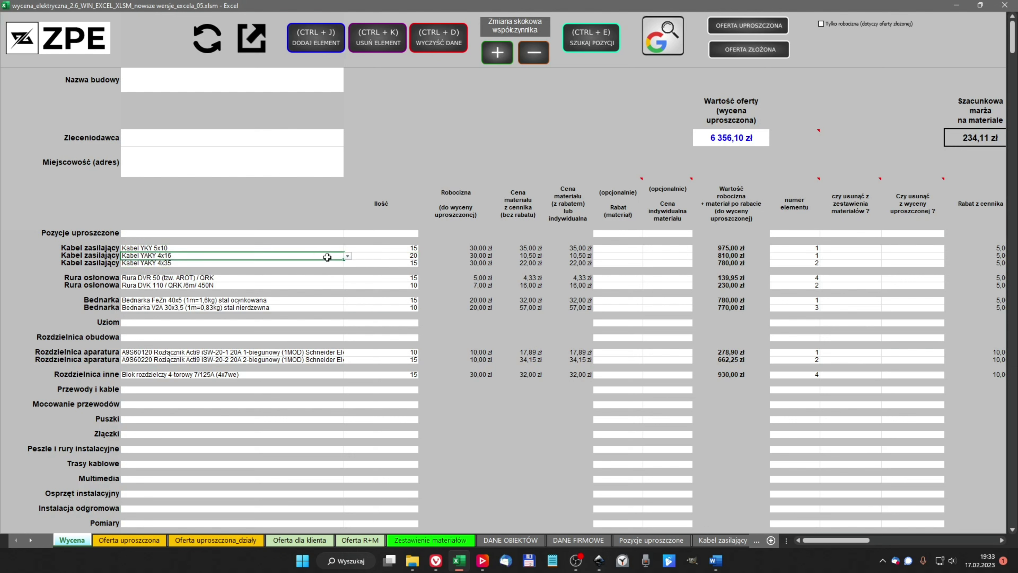
left_click(362, 257)
left_click(329, 256)
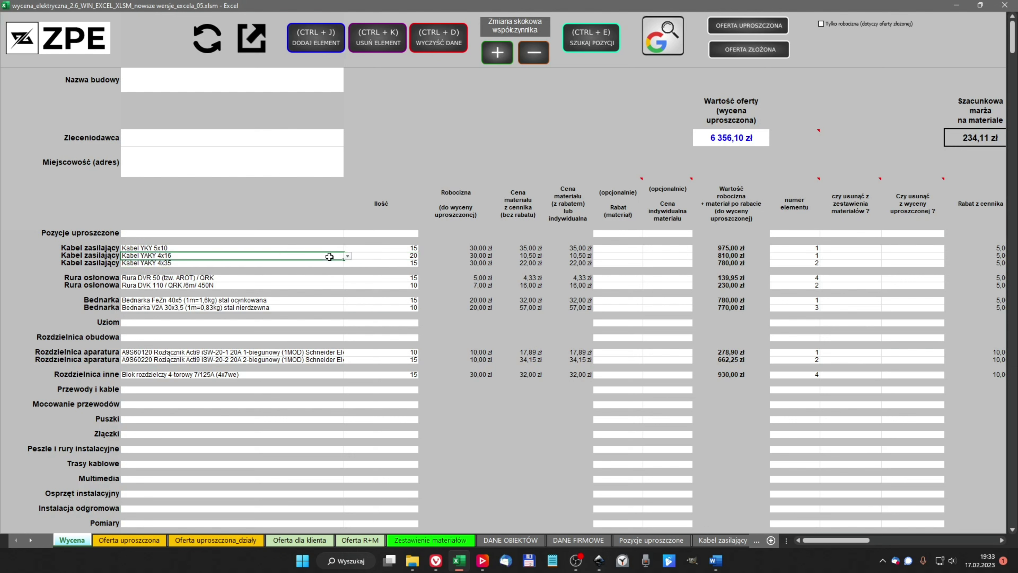
left_click(314, 263)
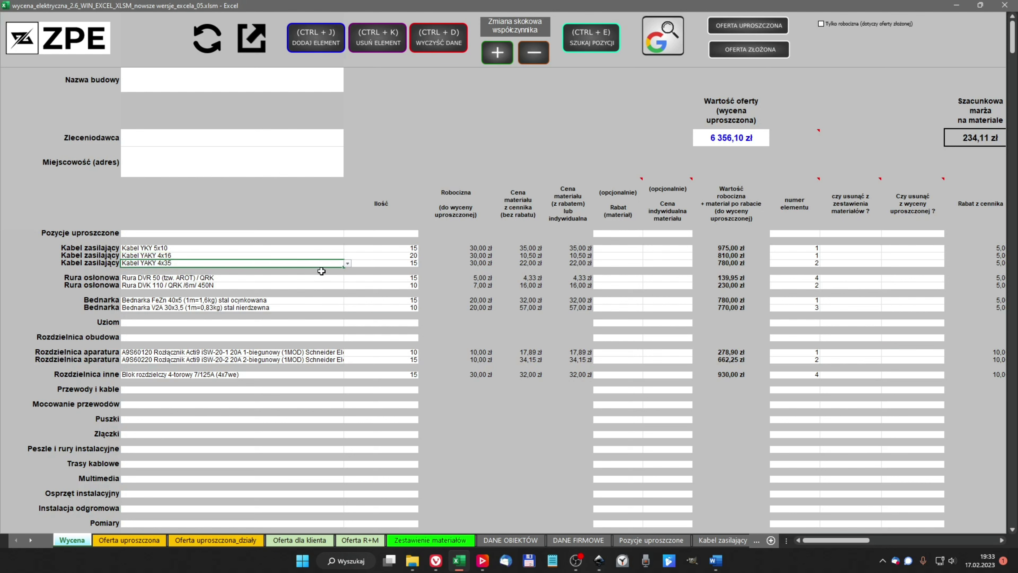
left_click(310, 255)
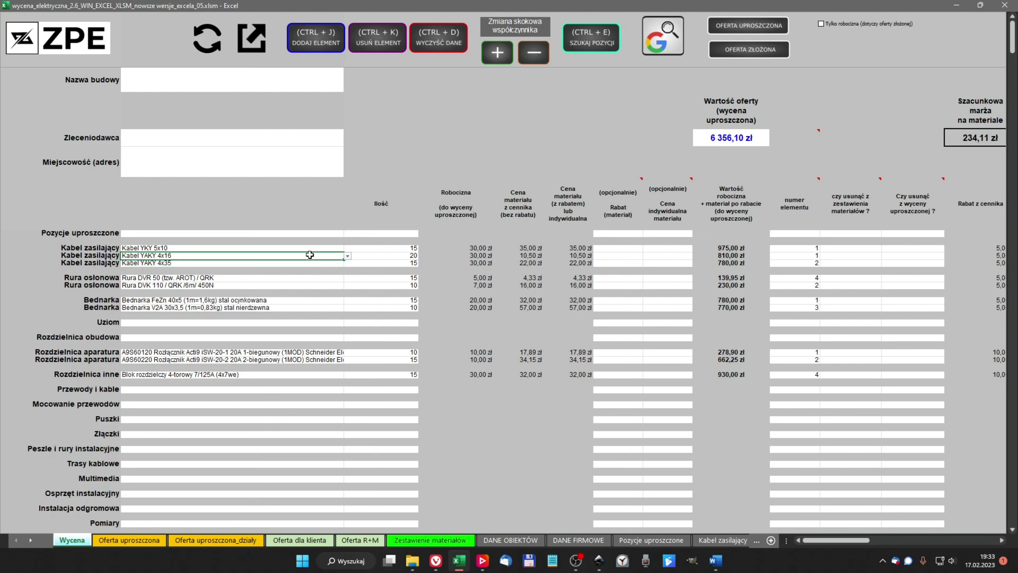
key("Down")
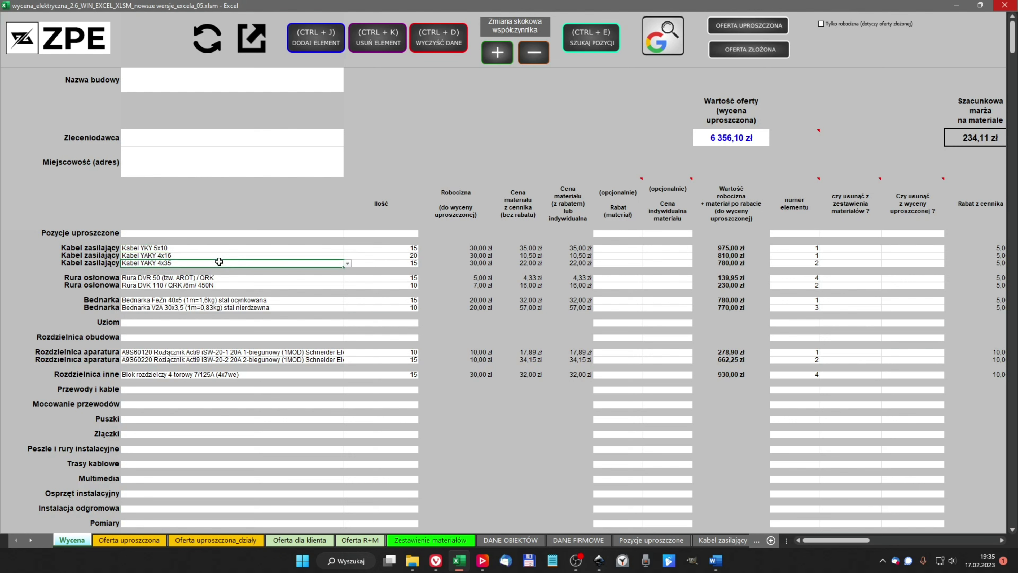
left_click(217, 254)
left_click(216, 247)
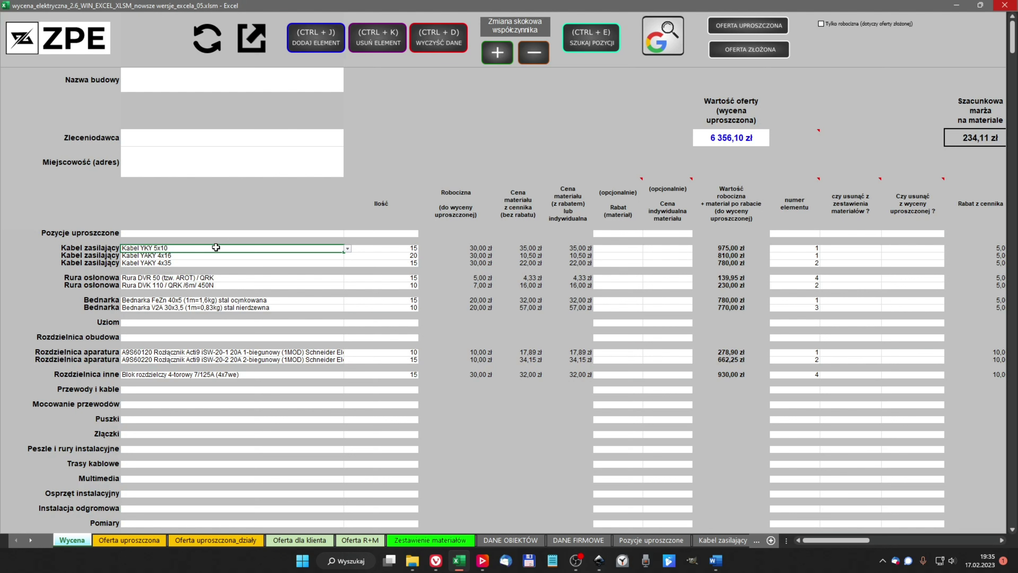
left_click_drag(217, 247, 358, 249)
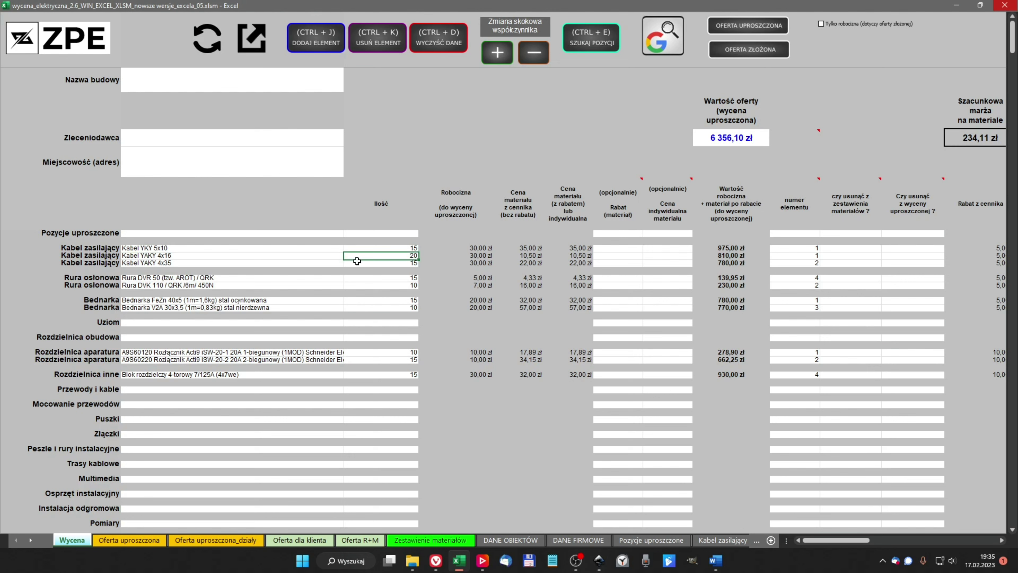
left_click(358, 261)
left_click(336, 262)
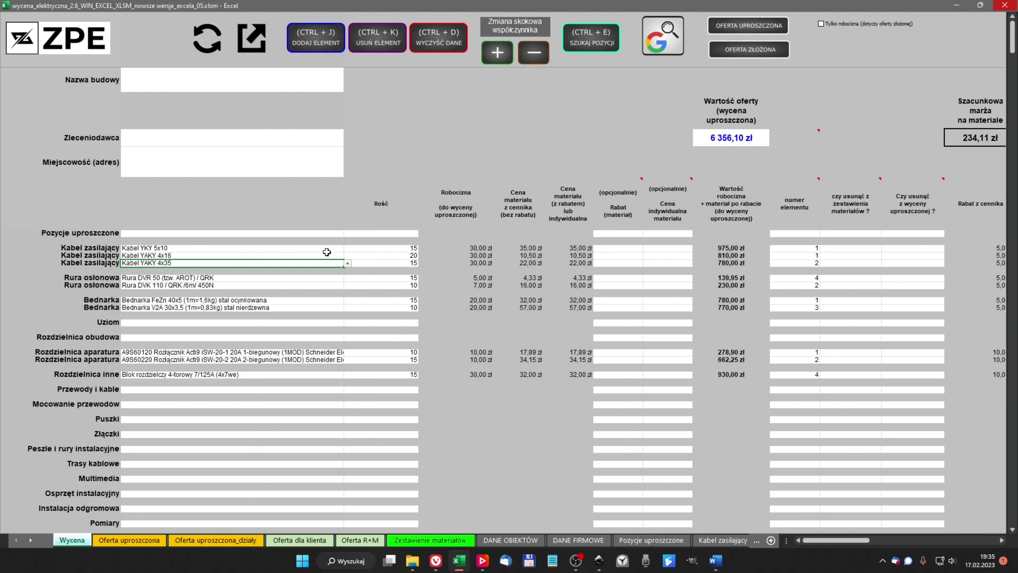
left_click(362, 264)
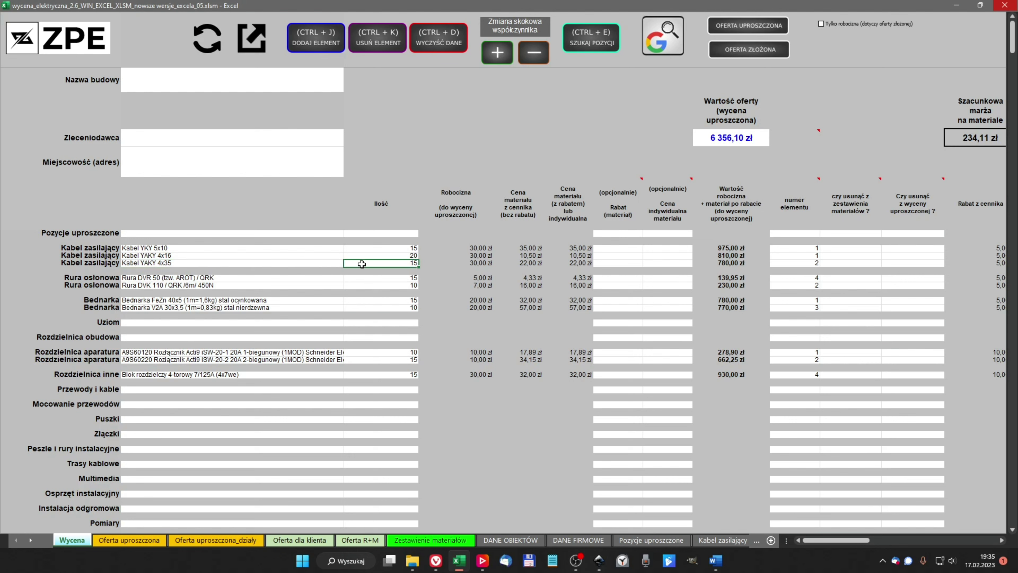